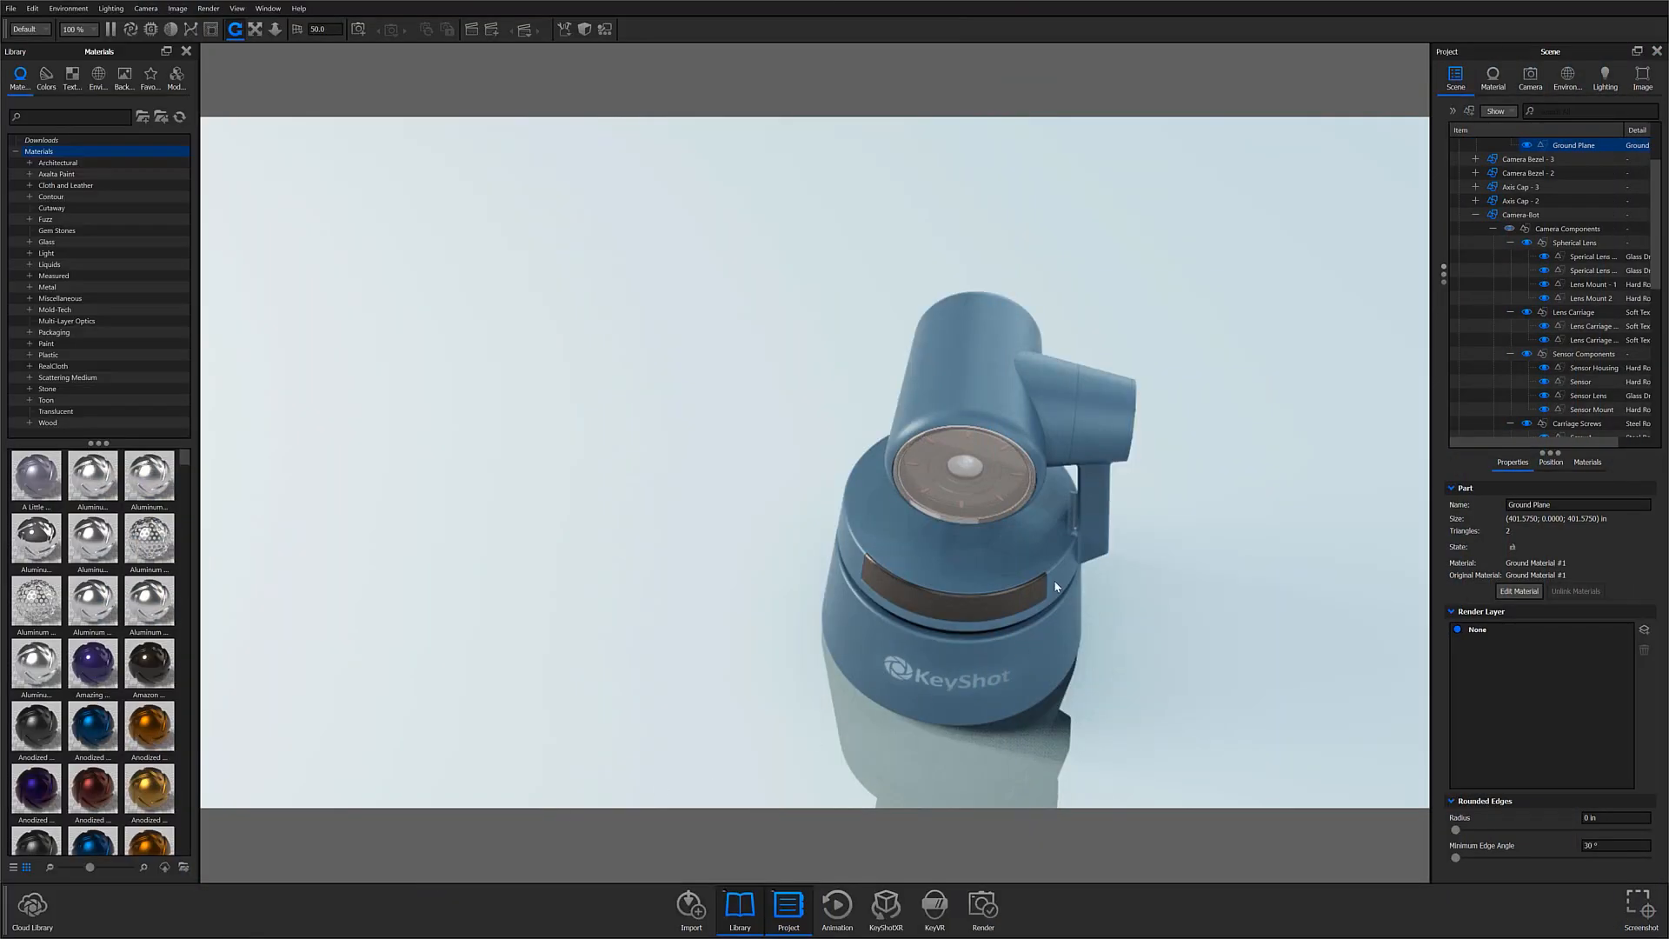
pyautogui.moveTo(1054, 582); pyautogui.dragTo(1010, 535, button='middle')
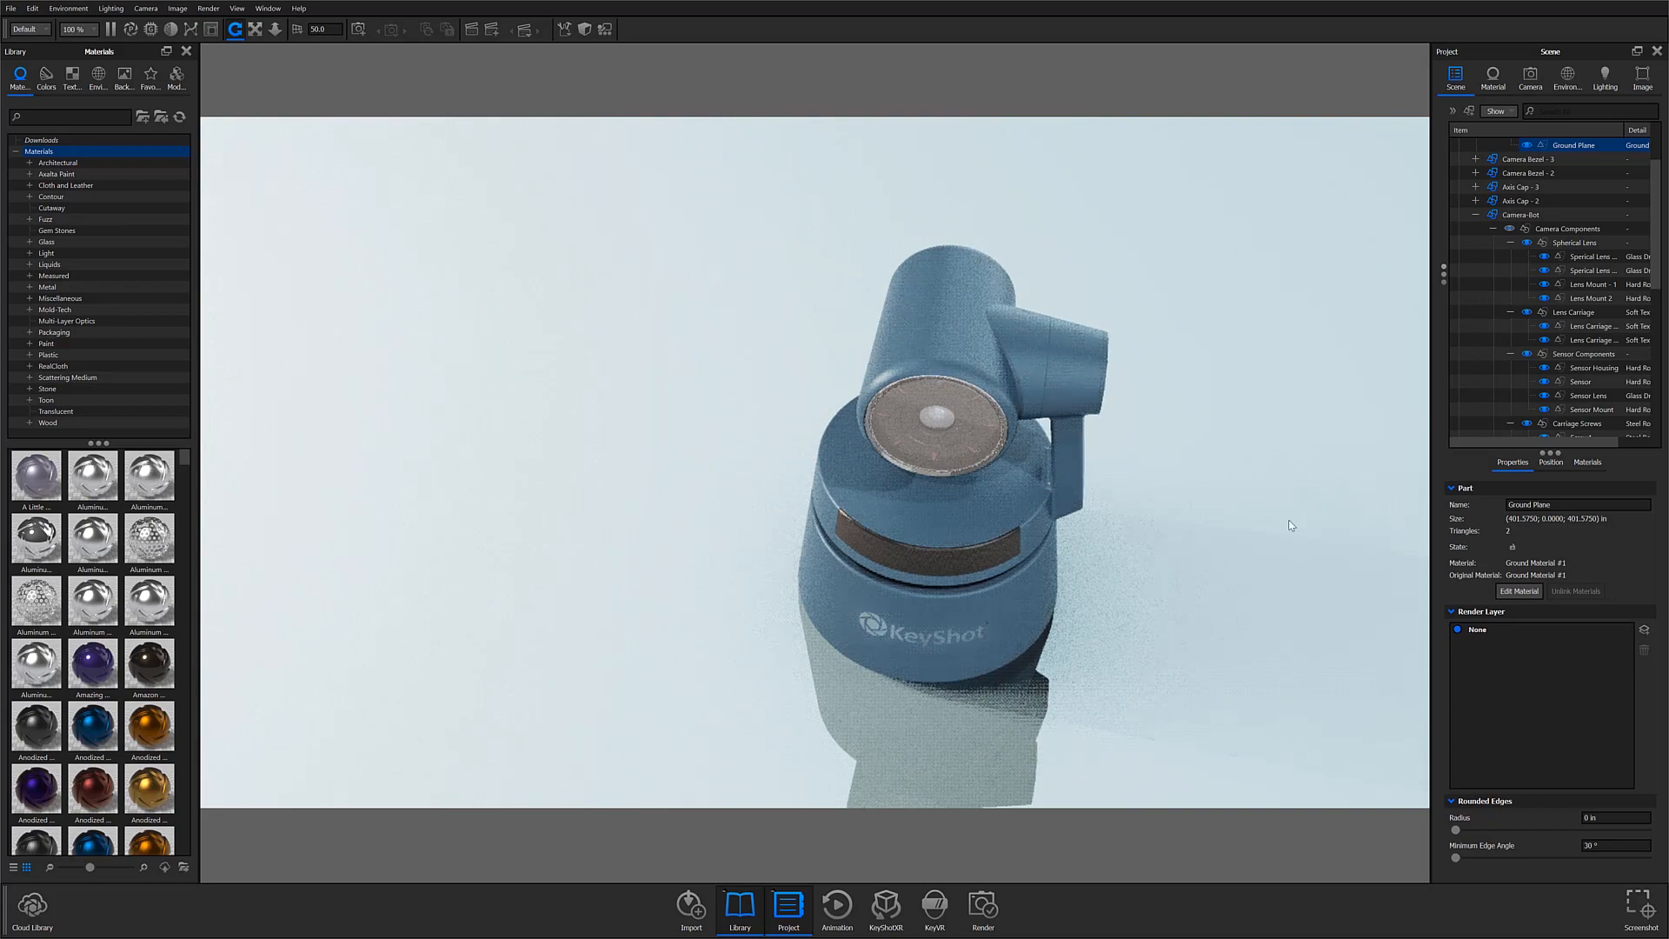
pyautogui.moveTo(887, 606)
pyautogui.mouseDown()
pyautogui.moveTo(1142, 464)
pyautogui.moveTo(732, 493)
pyautogui.moveTo(1107, 503)
pyautogui.moveTo(876, 518)
pyautogui.moveTo(826, 639)
pyautogui.moveTo(860, 612)
pyautogui.mouseUp()
pyautogui.scroll(3, 875, 519)
pyautogui.moveTo(860, 613); pyautogui.dragTo(926, 585, button='middle')
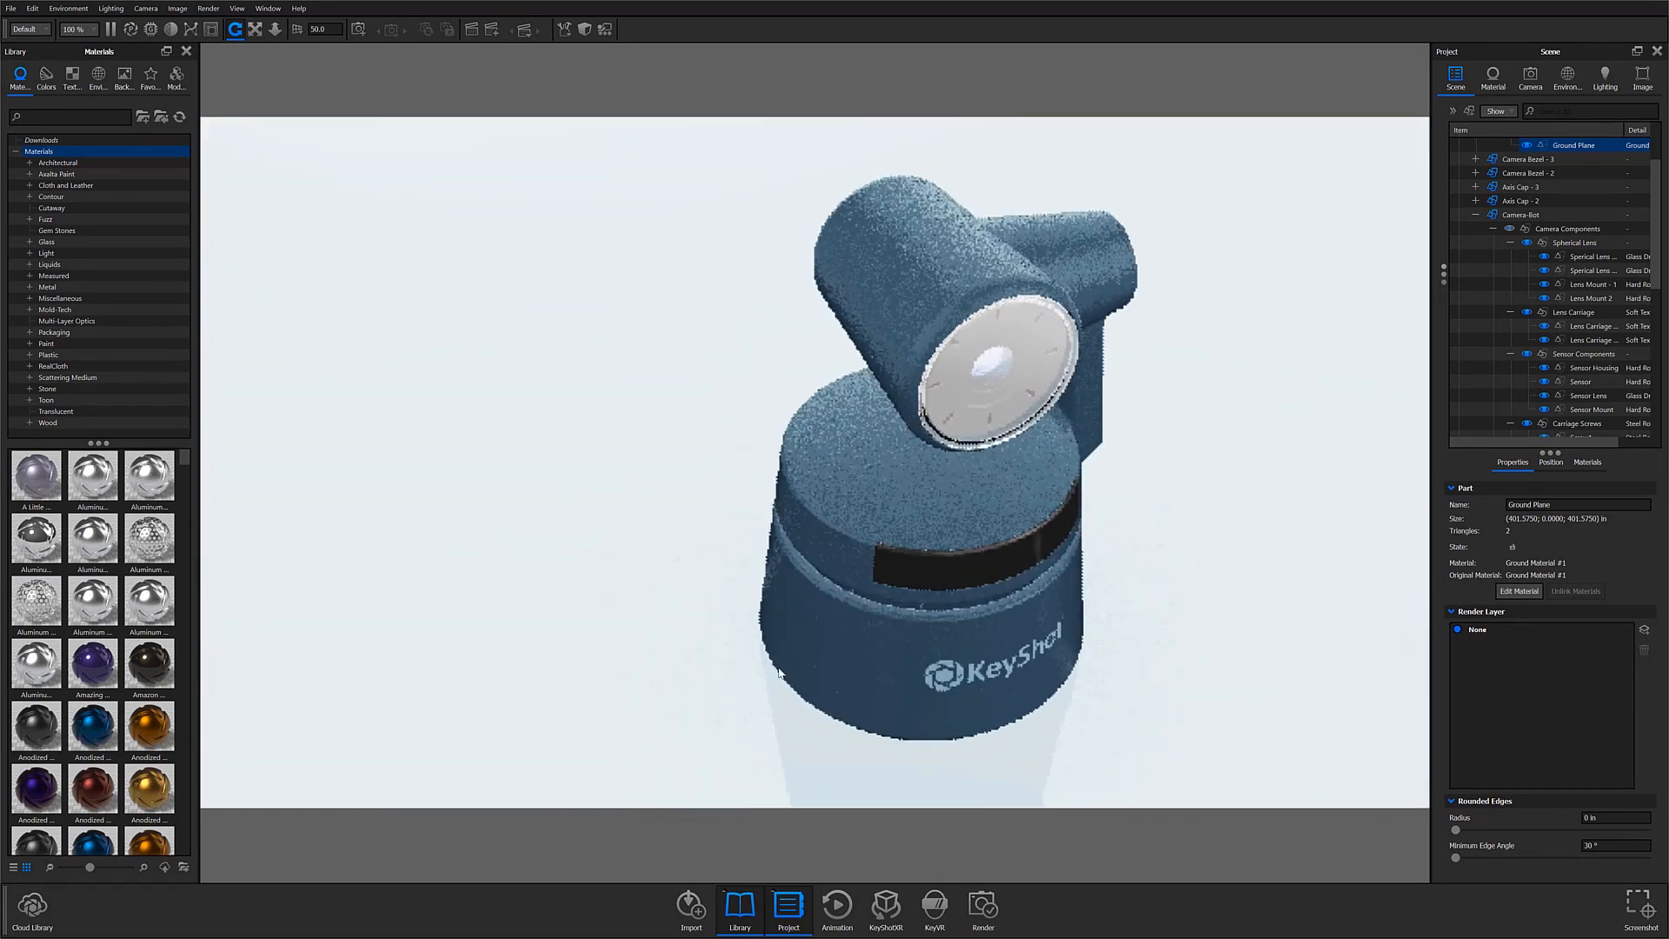
# Step: View the models offered in the Cloud Library and close the library again
pyautogui.click(39, 908)
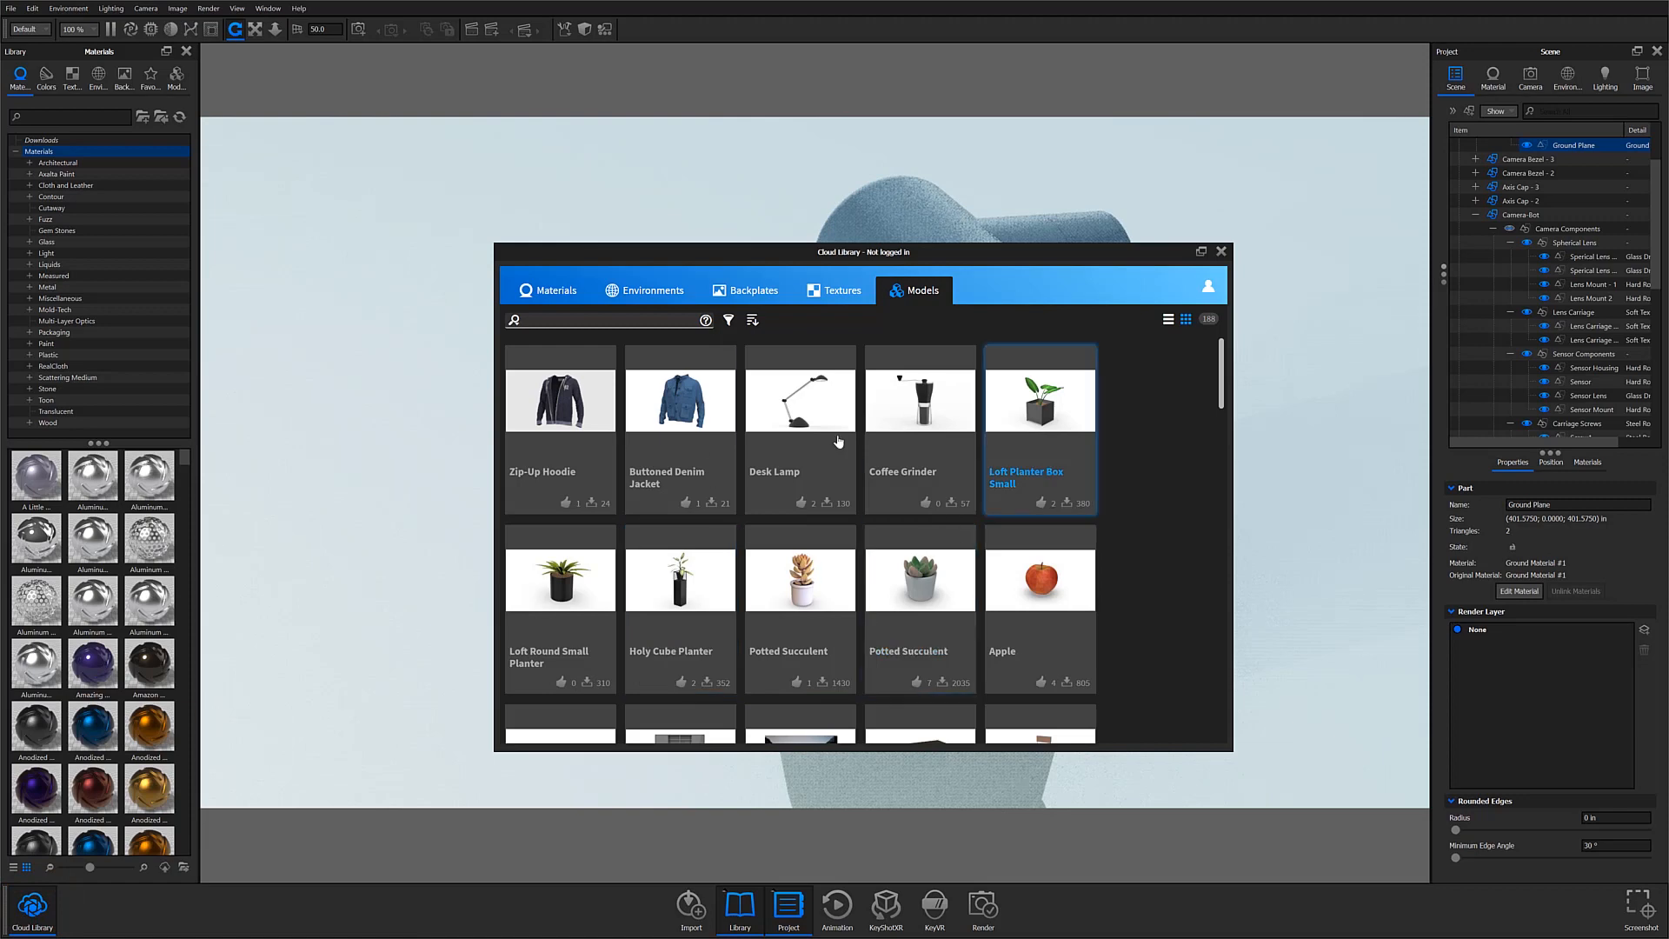
pyautogui.click(1220, 252)
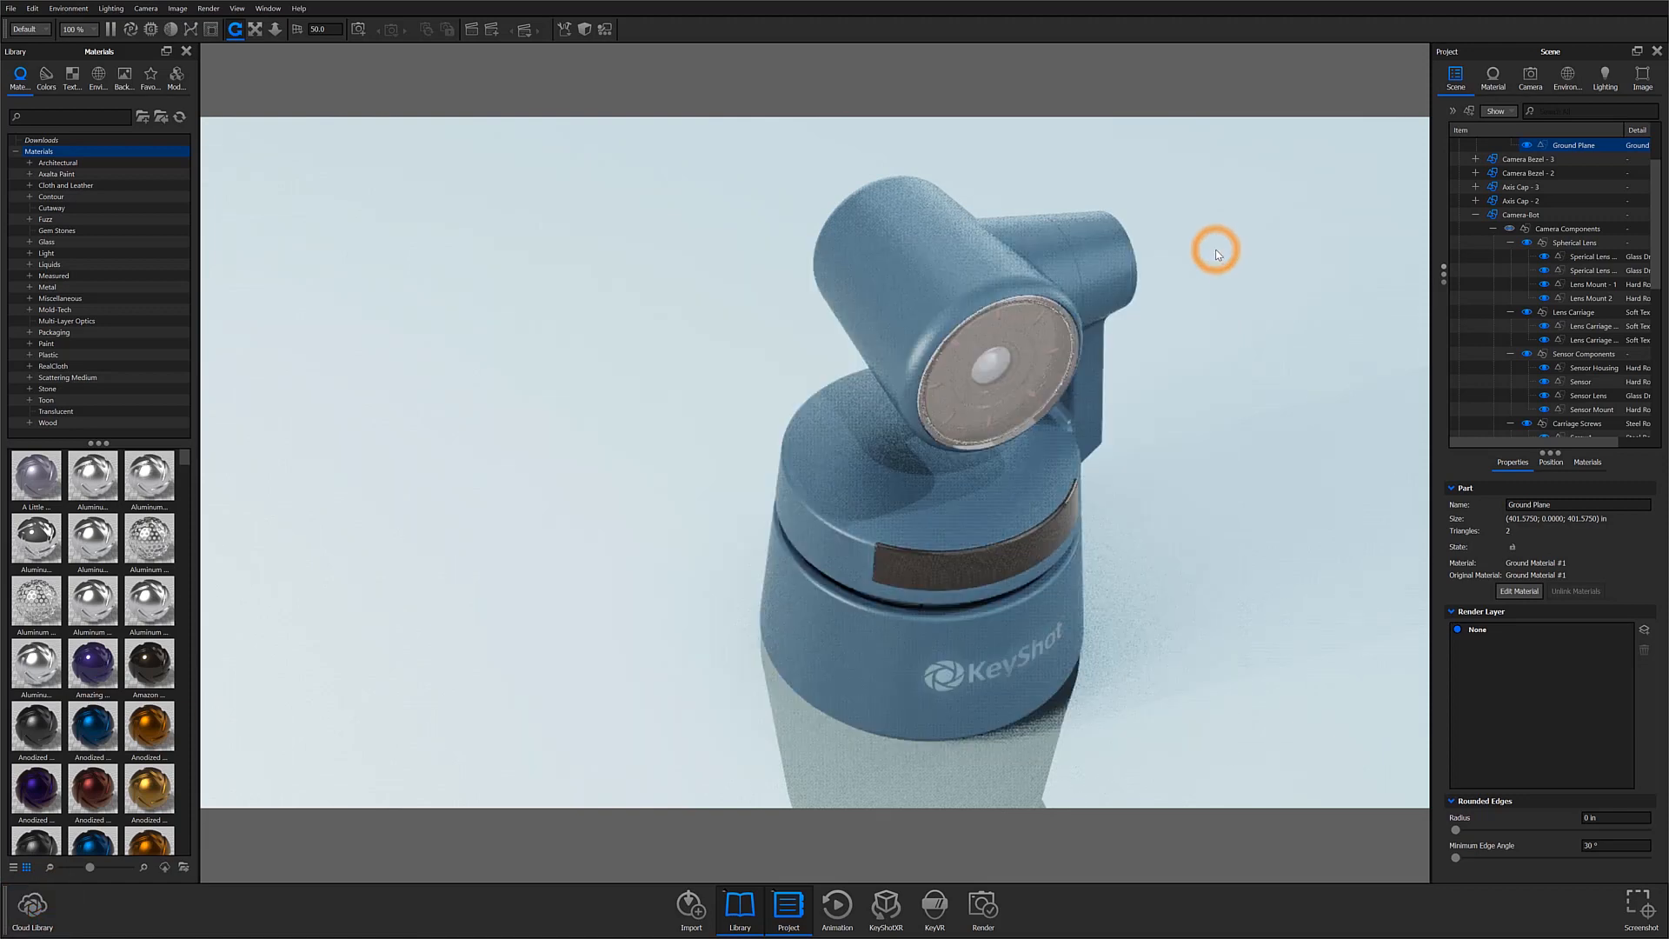
# Step: Show the scene's camera settings and orbit to a low three-quarter view of the model at a distance of about 25 in
pyautogui.click(1531, 76)
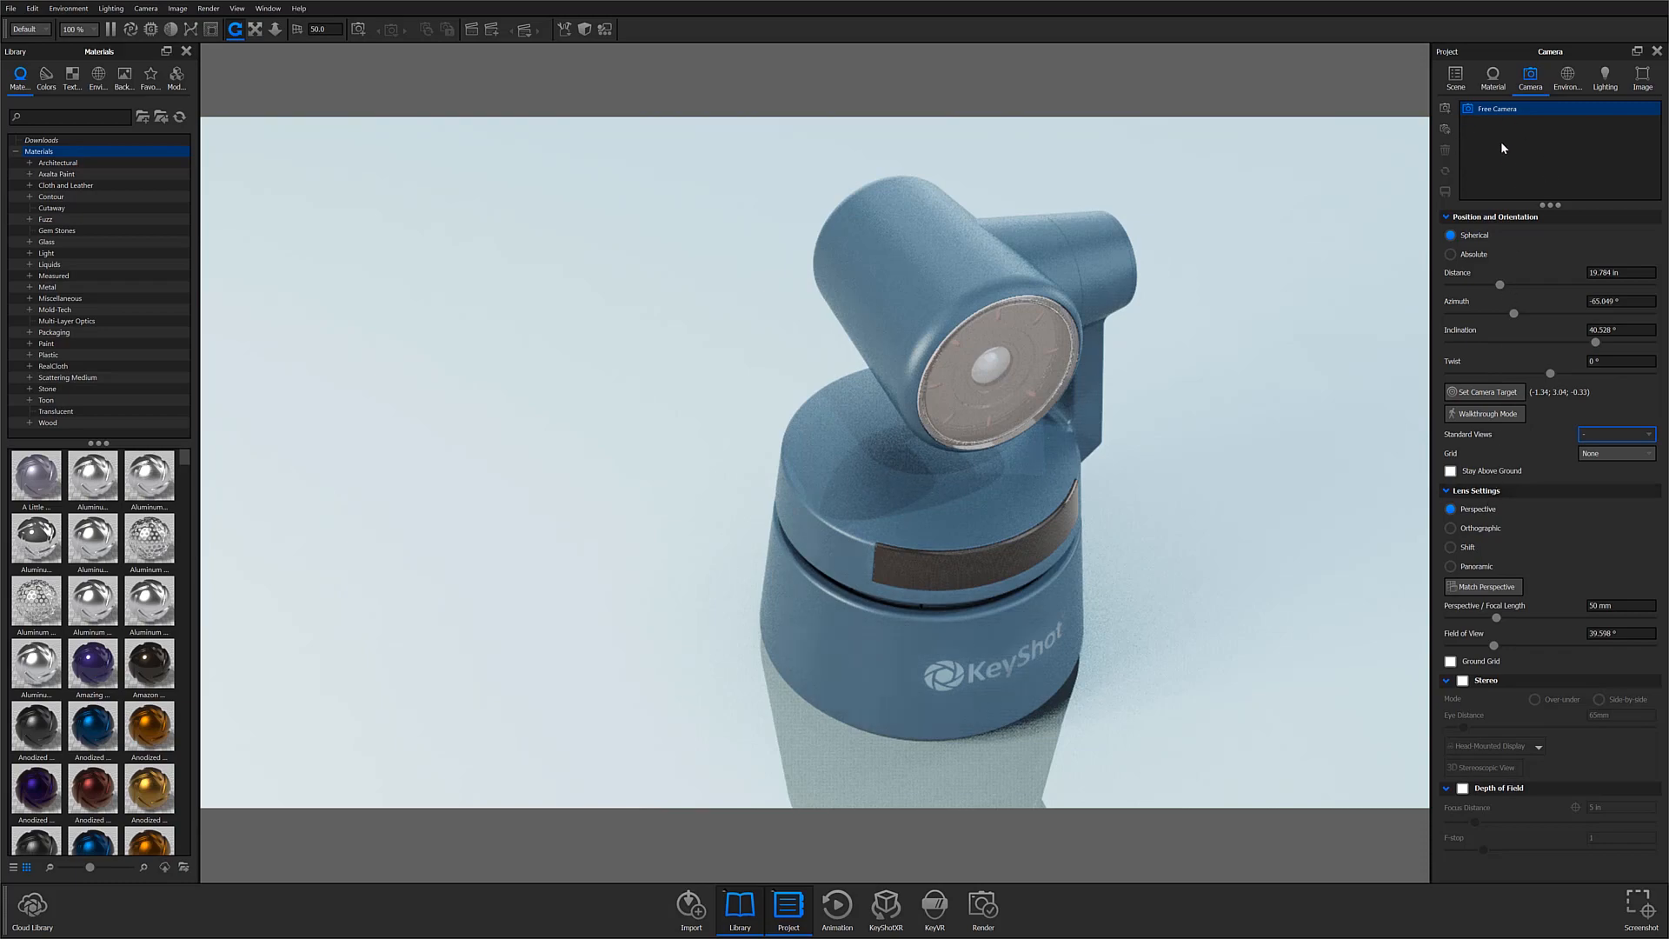
pyautogui.moveTo(1056, 607); pyautogui.dragTo(748, 599)
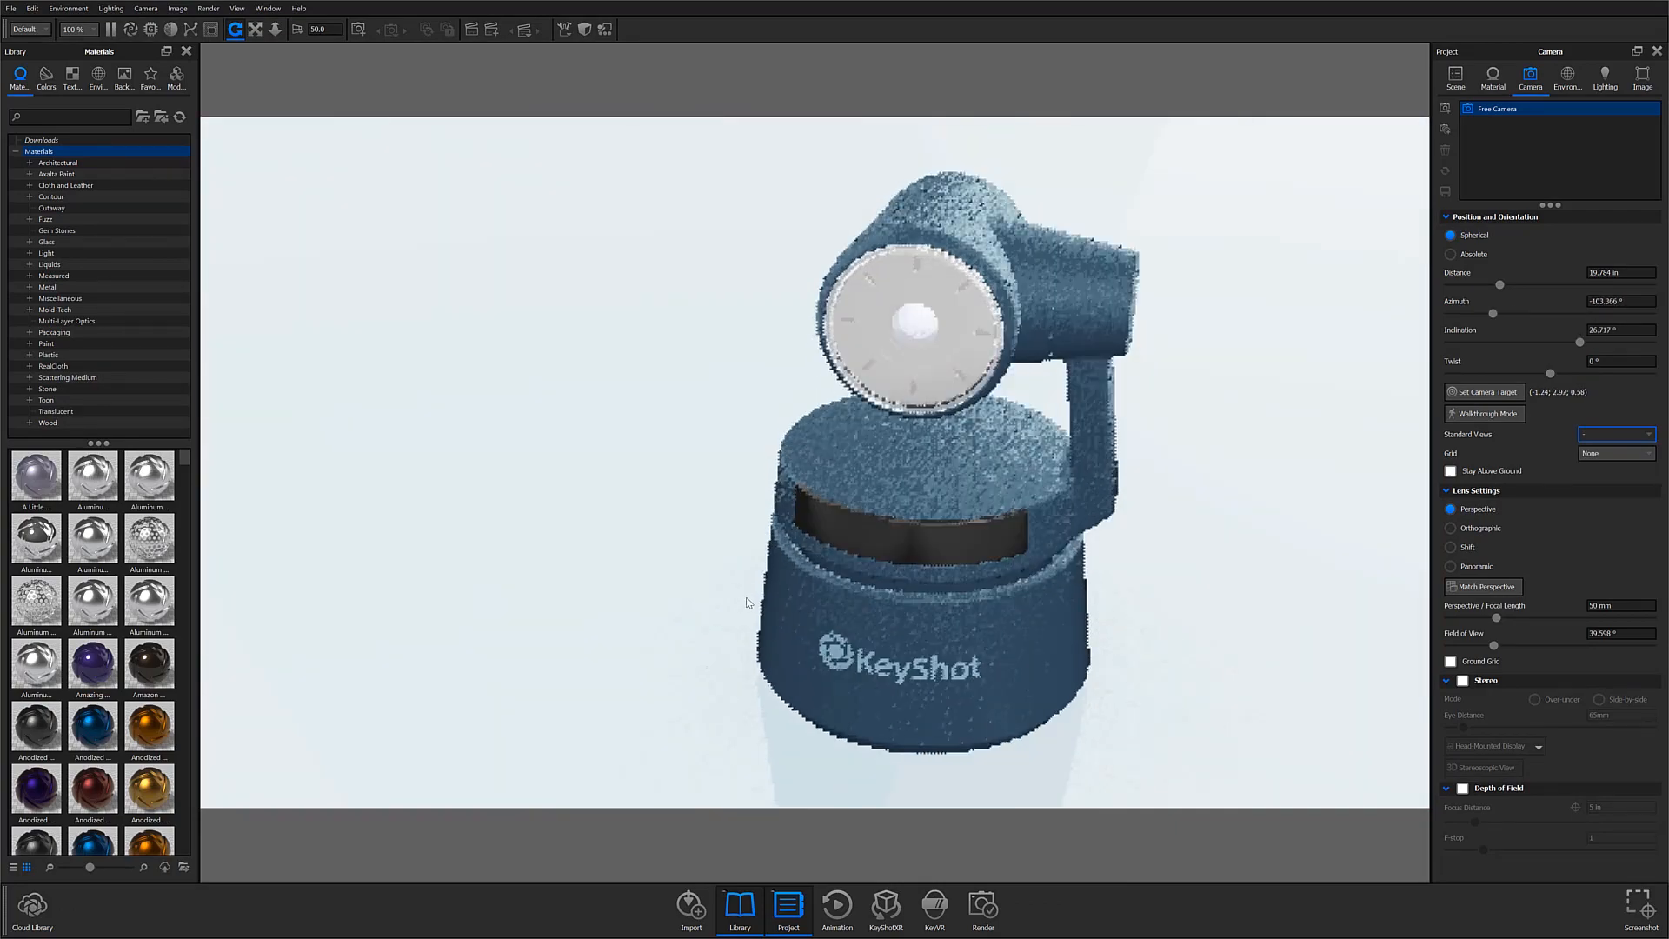
pyautogui.scroll(-8, 706, 515)
pyautogui.scroll(7, 705, 515)
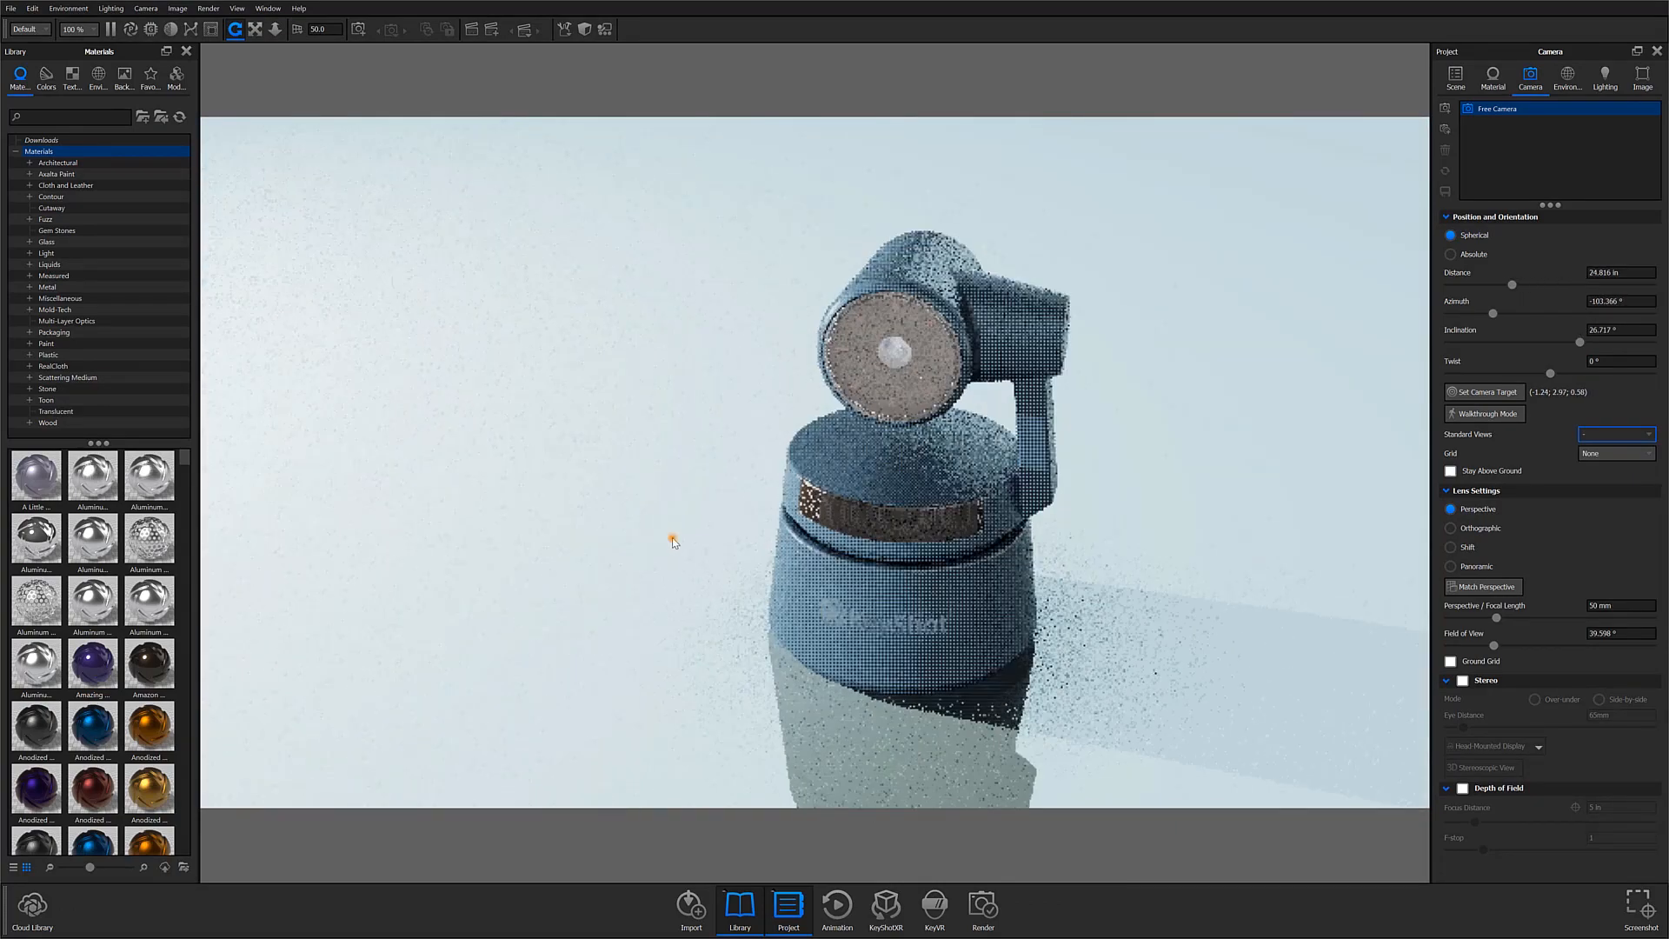
pyautogui.moveTo(673, 538); pyautogui.dragTo(972, 471)
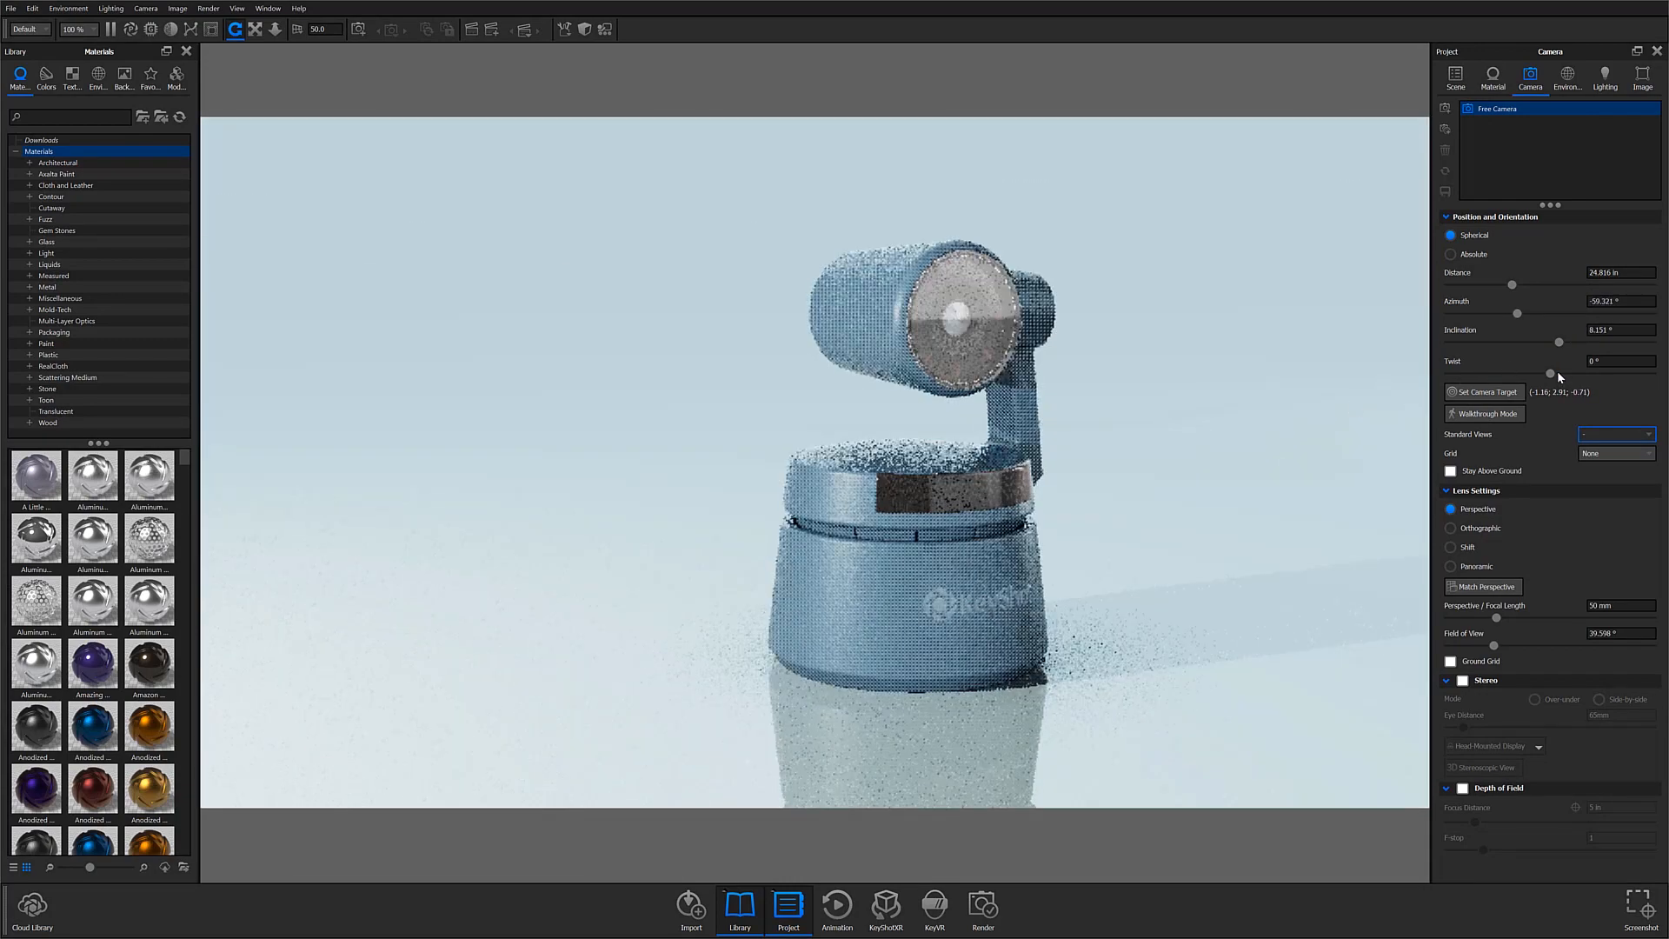
# Step: Try tilting the camera with a twist of about 17°, and set the twist back to 0°
pyautogui.moveTo(1553, 372)
pyautogui.mouseDown()
pyautogui.moveTo(1494, 377)
pyautogui.moveTo(1559, 373)
pyautogui.mouseUp()
pyautogui.moveTo(1513, 283)
pyautogui.mouseDown()
pyautogui.moveTo(1561, 284)
pyautogui.moveTo(1453, 290)
pyautogui.moveTo(1514, 285)
pyautogui.mouseUp()
pyautogui.doubleClick(1622, 361)
pyautogui.write('0')
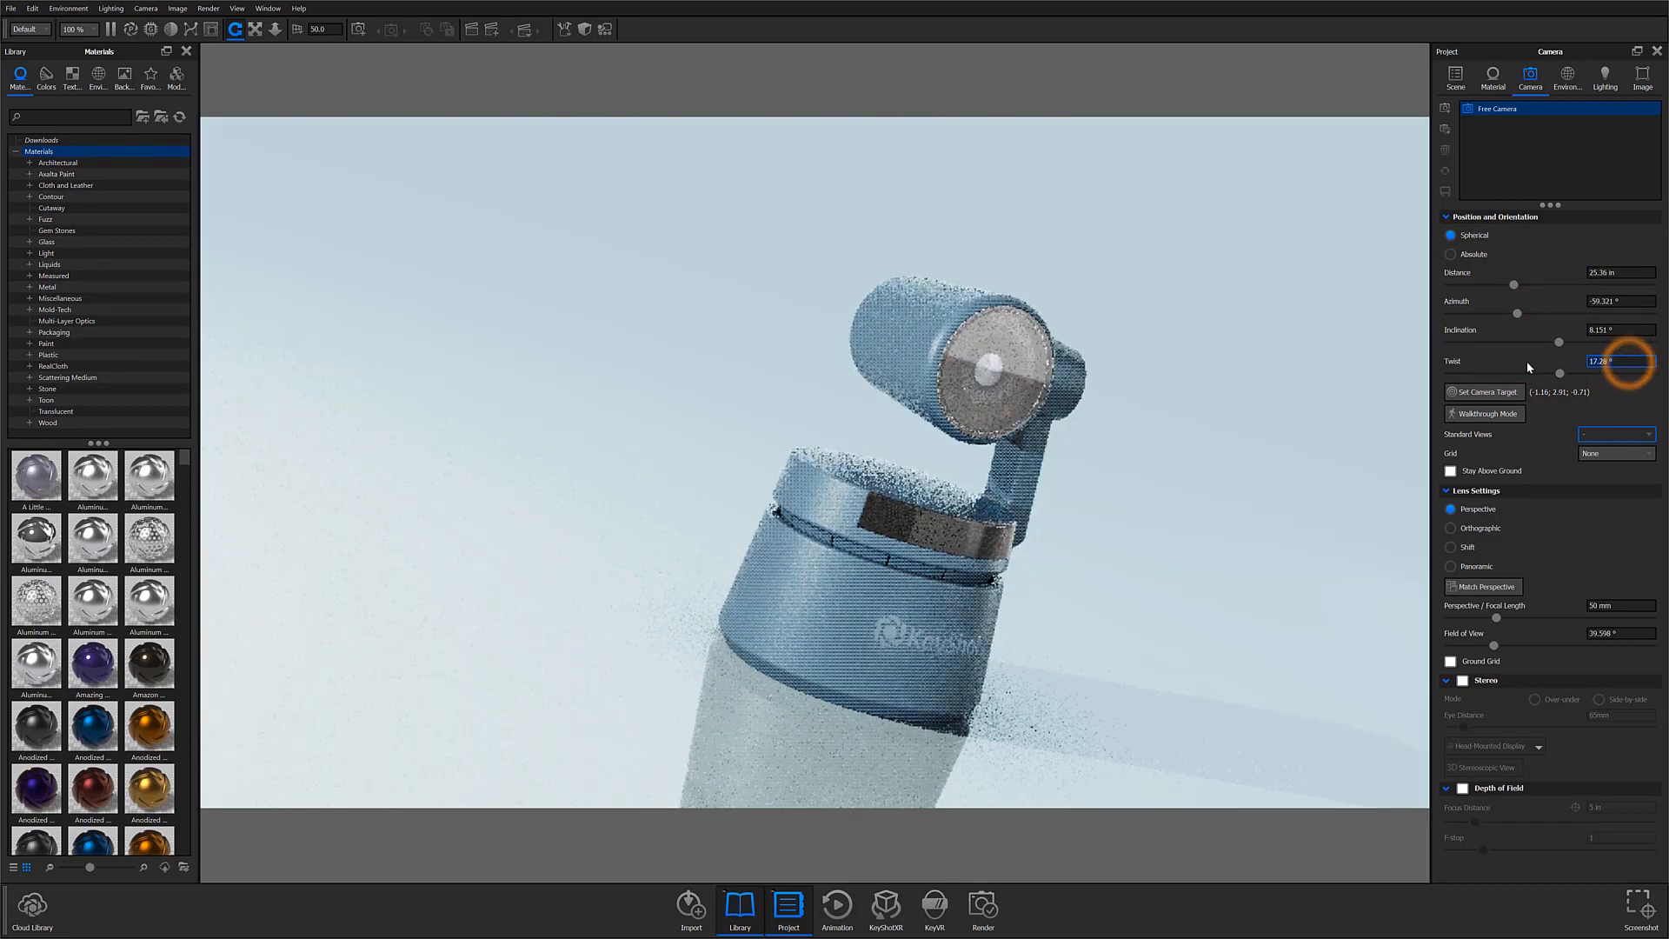
pyautogui.press('Return')
# Step: Frame the model in a front three-quarter view with distance about 19.84 in, azimuth about -61° and inclination 0°
pyautogui.scroll(5, 735, 487)
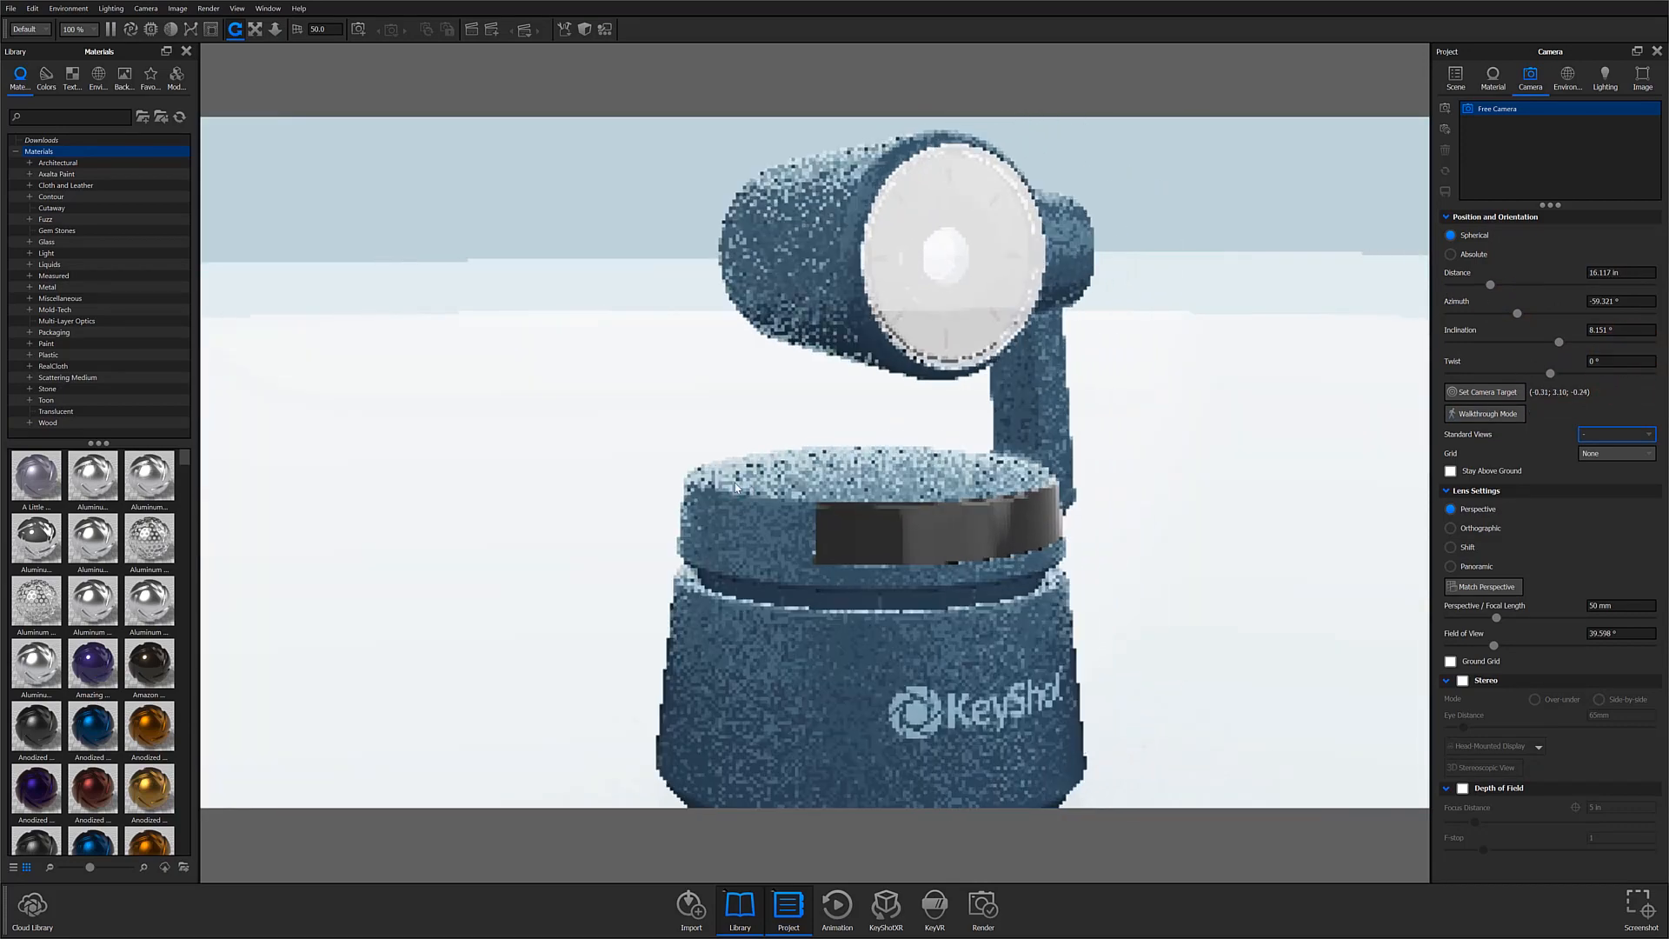
pyautogui.moveTo(735, 487); pyautogui.dragTo(658, 476, button='middle')
pyautogui.scroll(-5, 658, 474)
pyautogui.moveTo(658, 473); pyautogui.dragTo(546, 493)
pyautogui.scroll(1, 758, 487)
pyautogui.moveTo(760, 487); pyautogui.dragTo(820, 480, button='middle')
pyautogui.moveTo(827, 503); pyautogui.dragTo(917, 462)
pyautogui.moveTo(899, 465); pyautogui.dragTo(852, 474, button='middle')
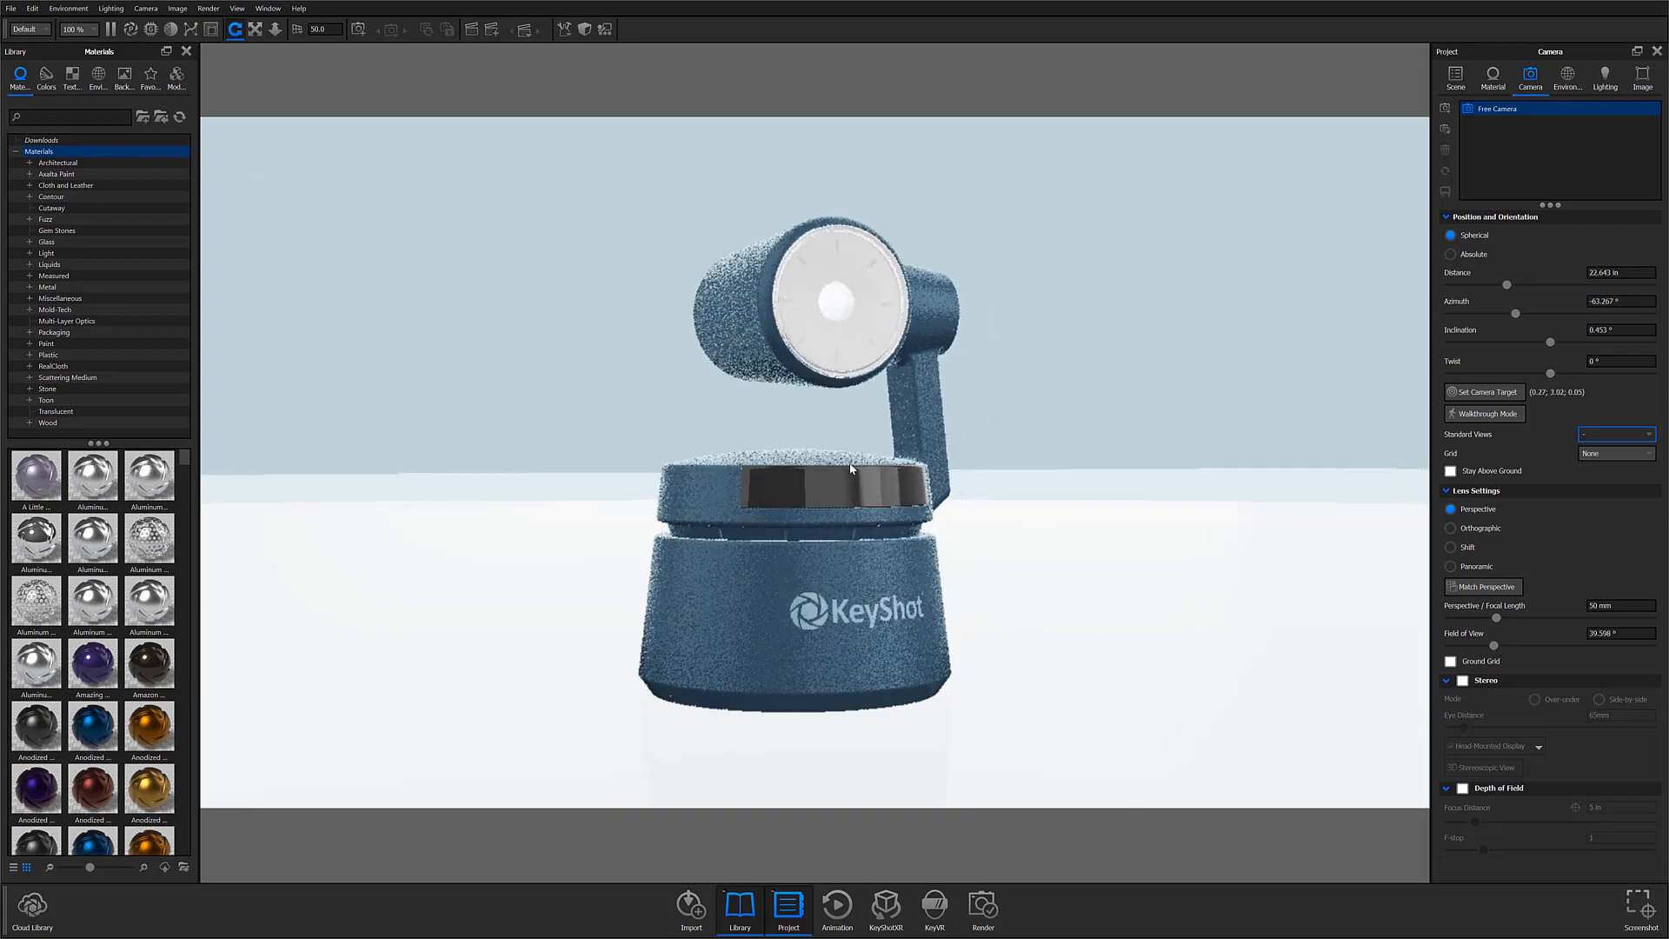
pyautogui.scroll(1, 850, 474)
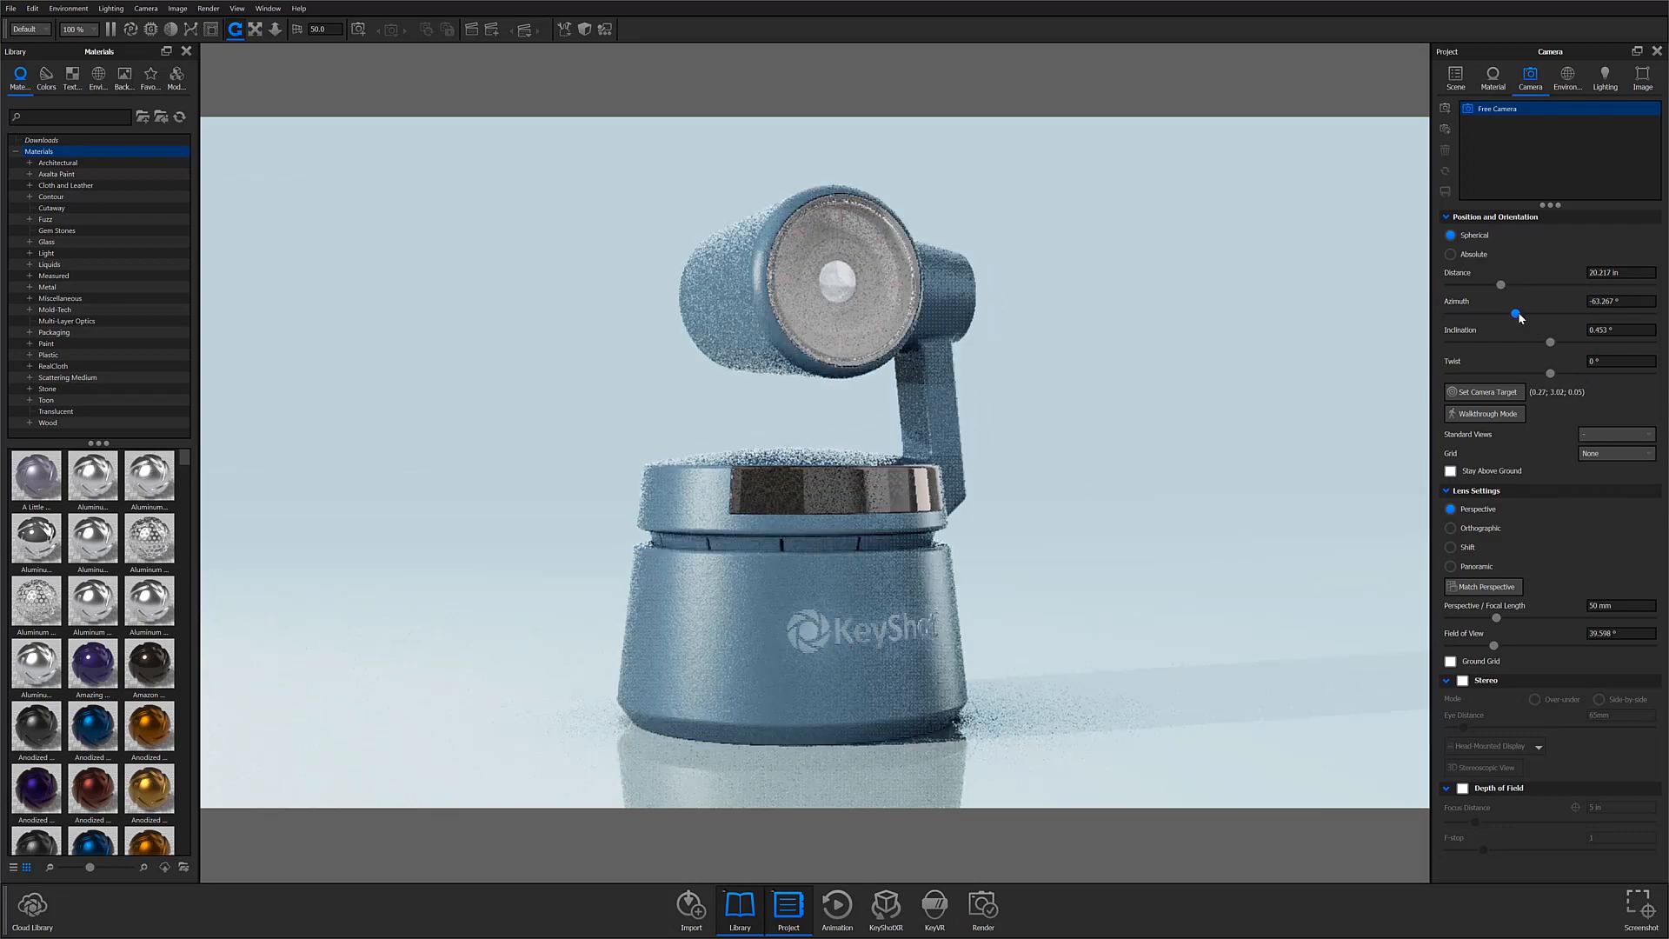
pyautogui.moveTo(1515, 313); pyautogui.dragTo(1503, 283)
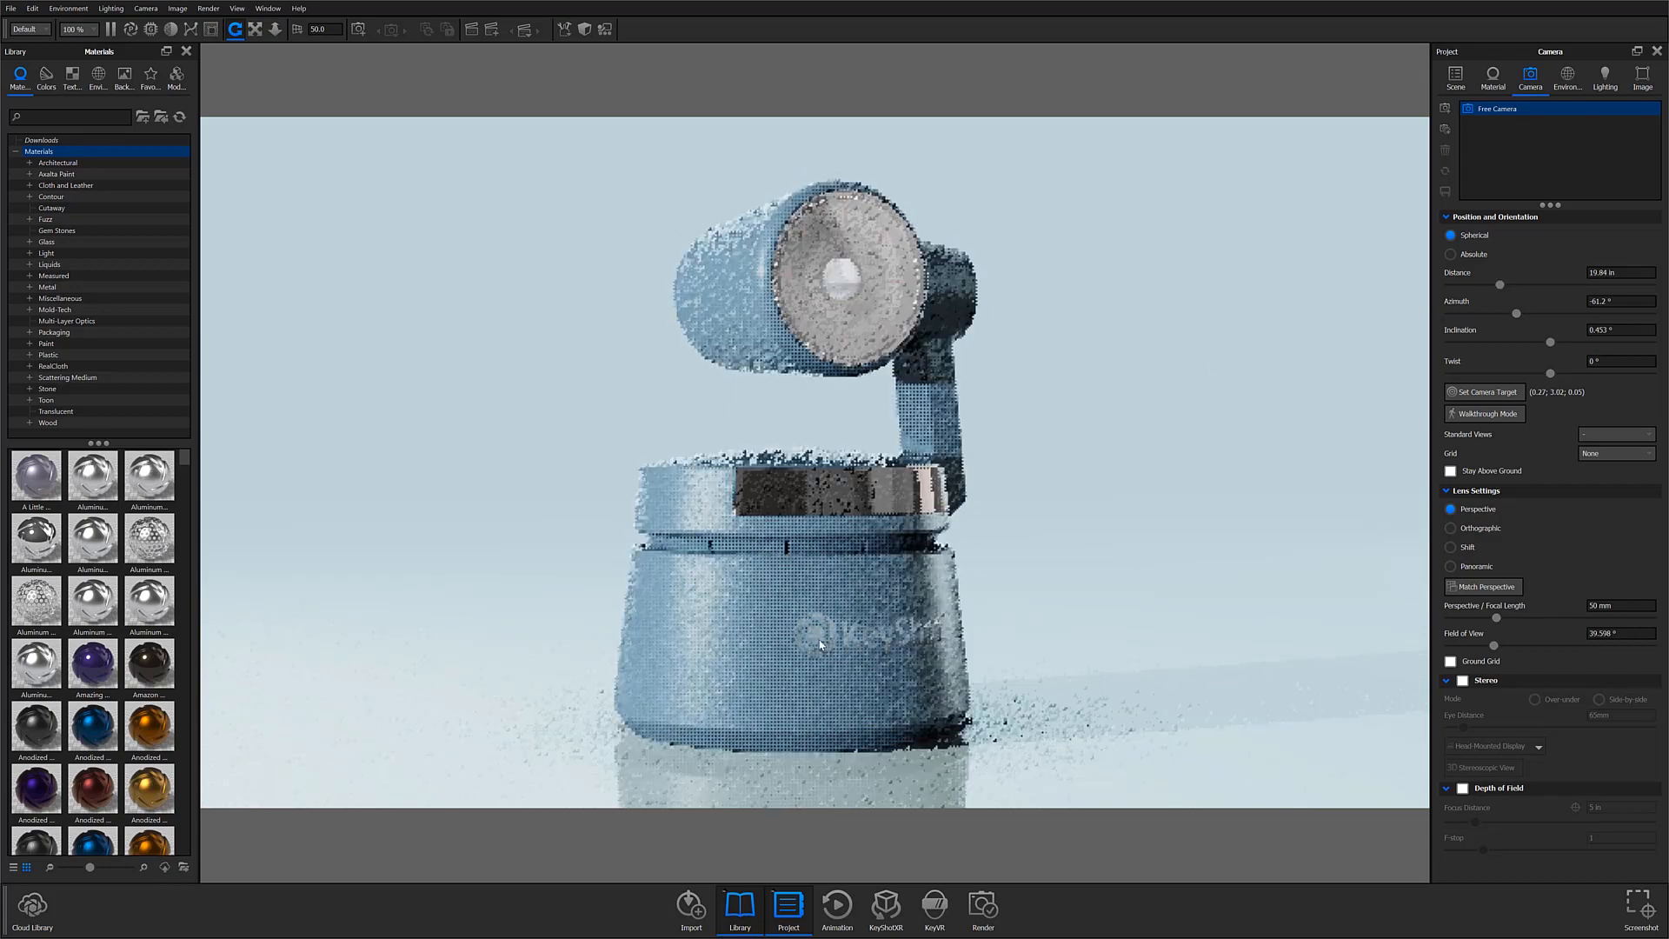
pyautogui.moveTo(820, 641); pyautogui.dragTo(819, 643)
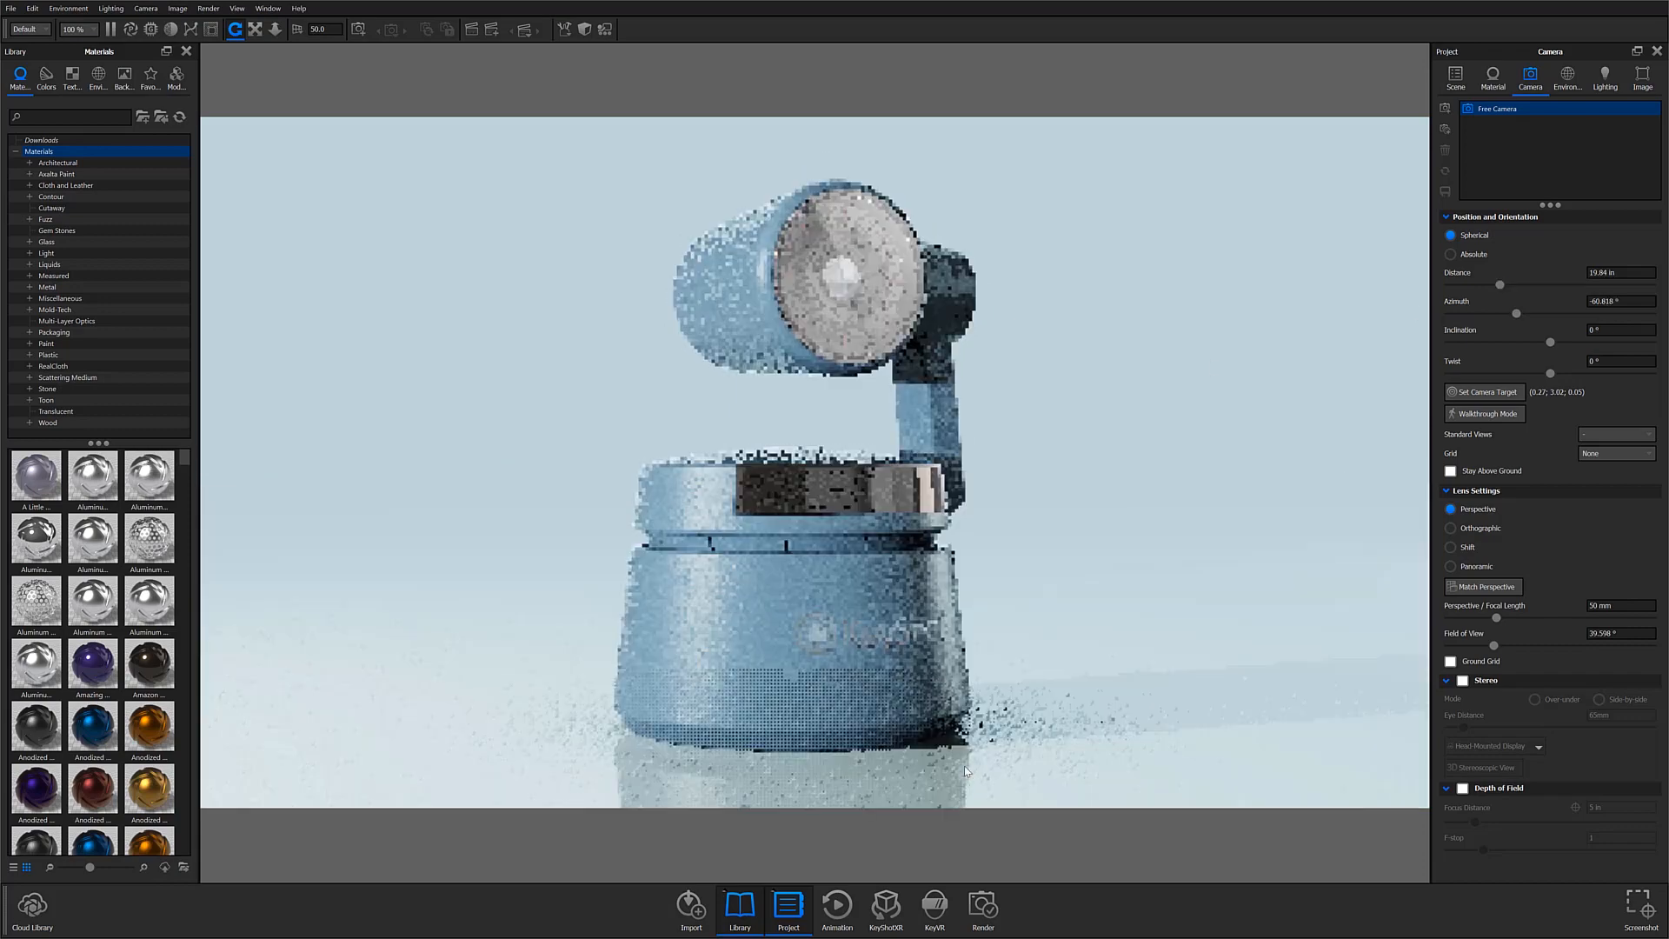
# Step: Look over the part's context options and the camera's standard view options without choosing one
pyautogui.rightClick(795, 611)
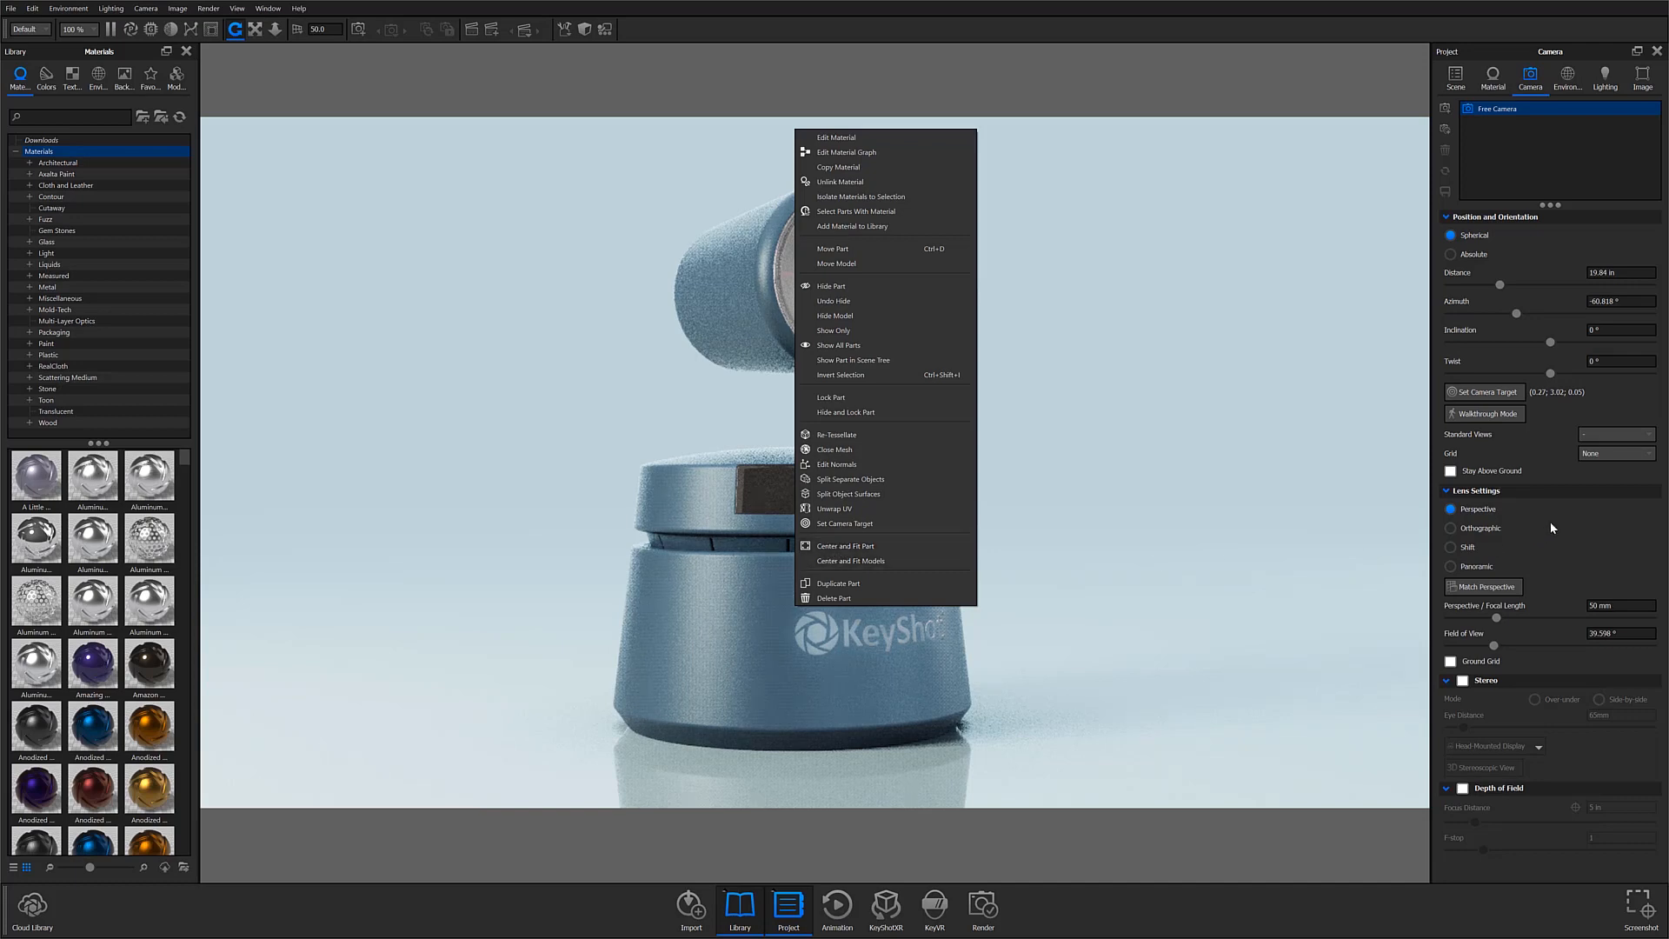
pyautogui.click(1535, 451)
pyautogui.click(1614, 437)
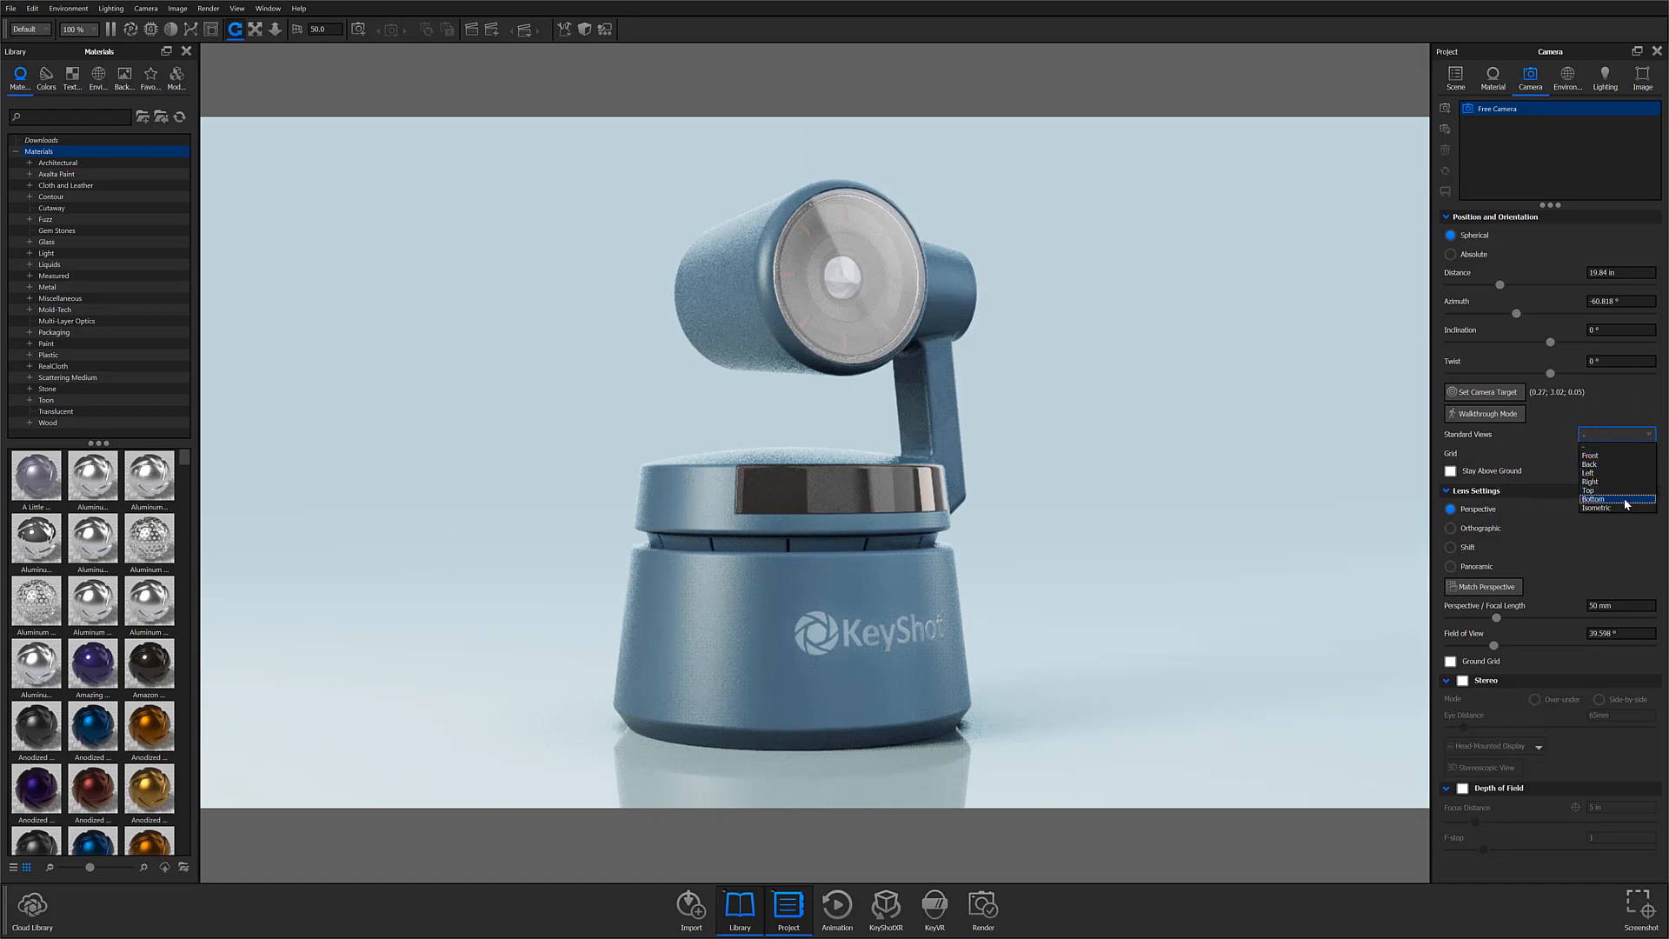
pyautogui.click(1541, 472)
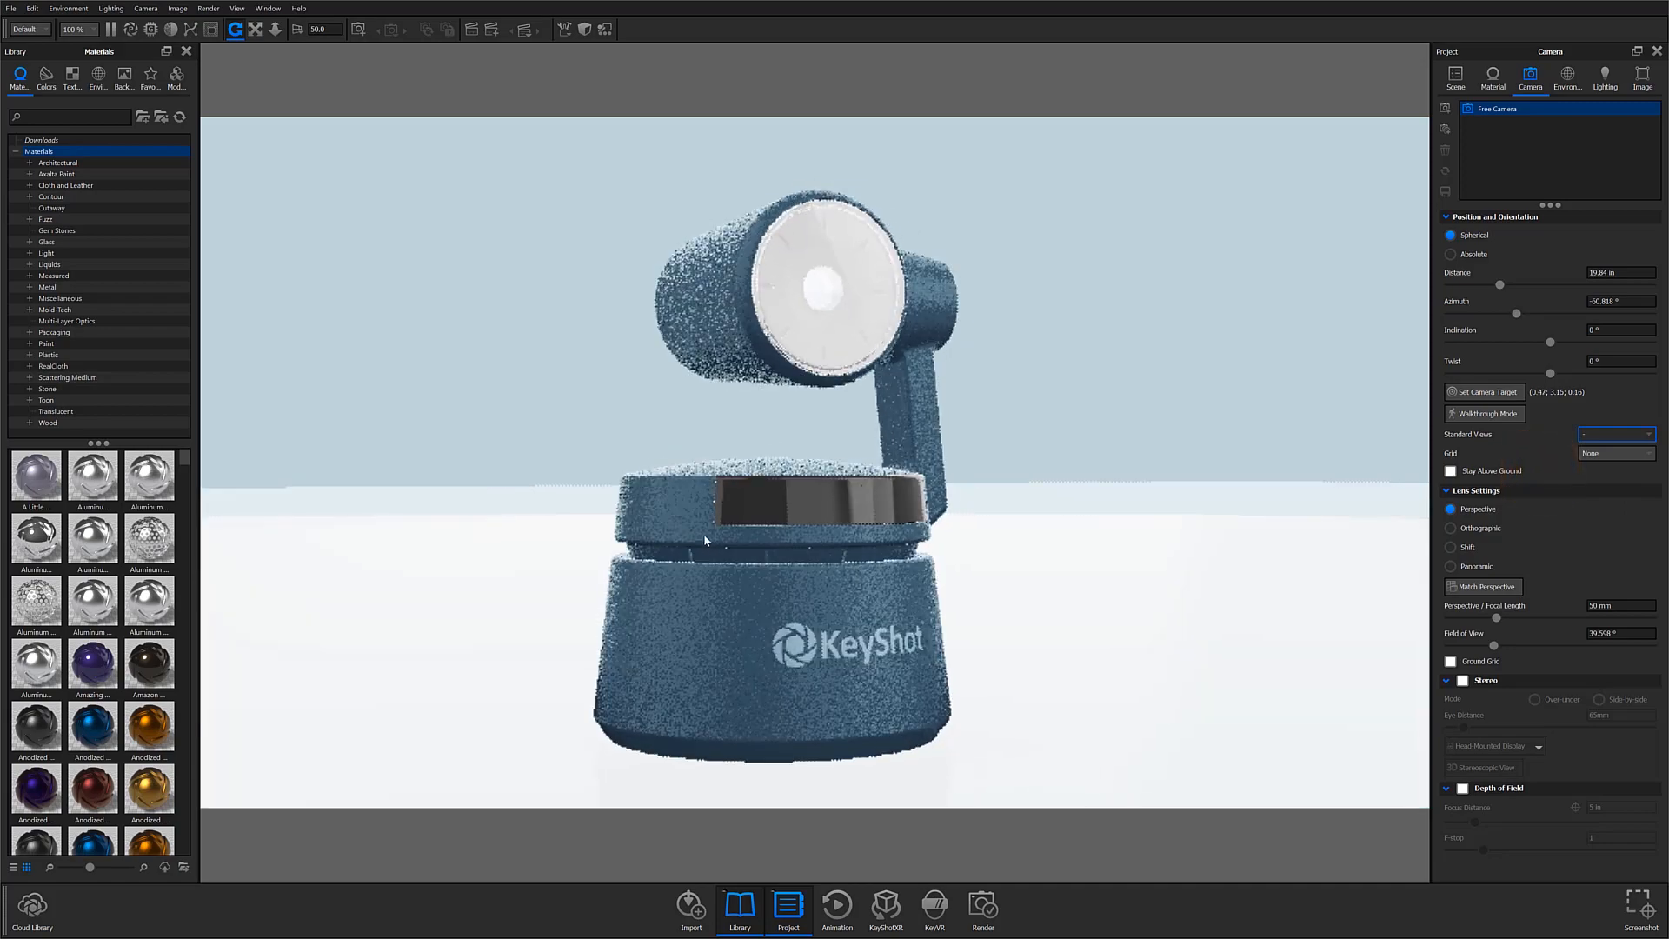
# Step: Fine-tune the framing and add the current view as a new camera named 3/4 Front
pyautogui.moveTo(727, 585); pyautogui.dragTo(724, 584)
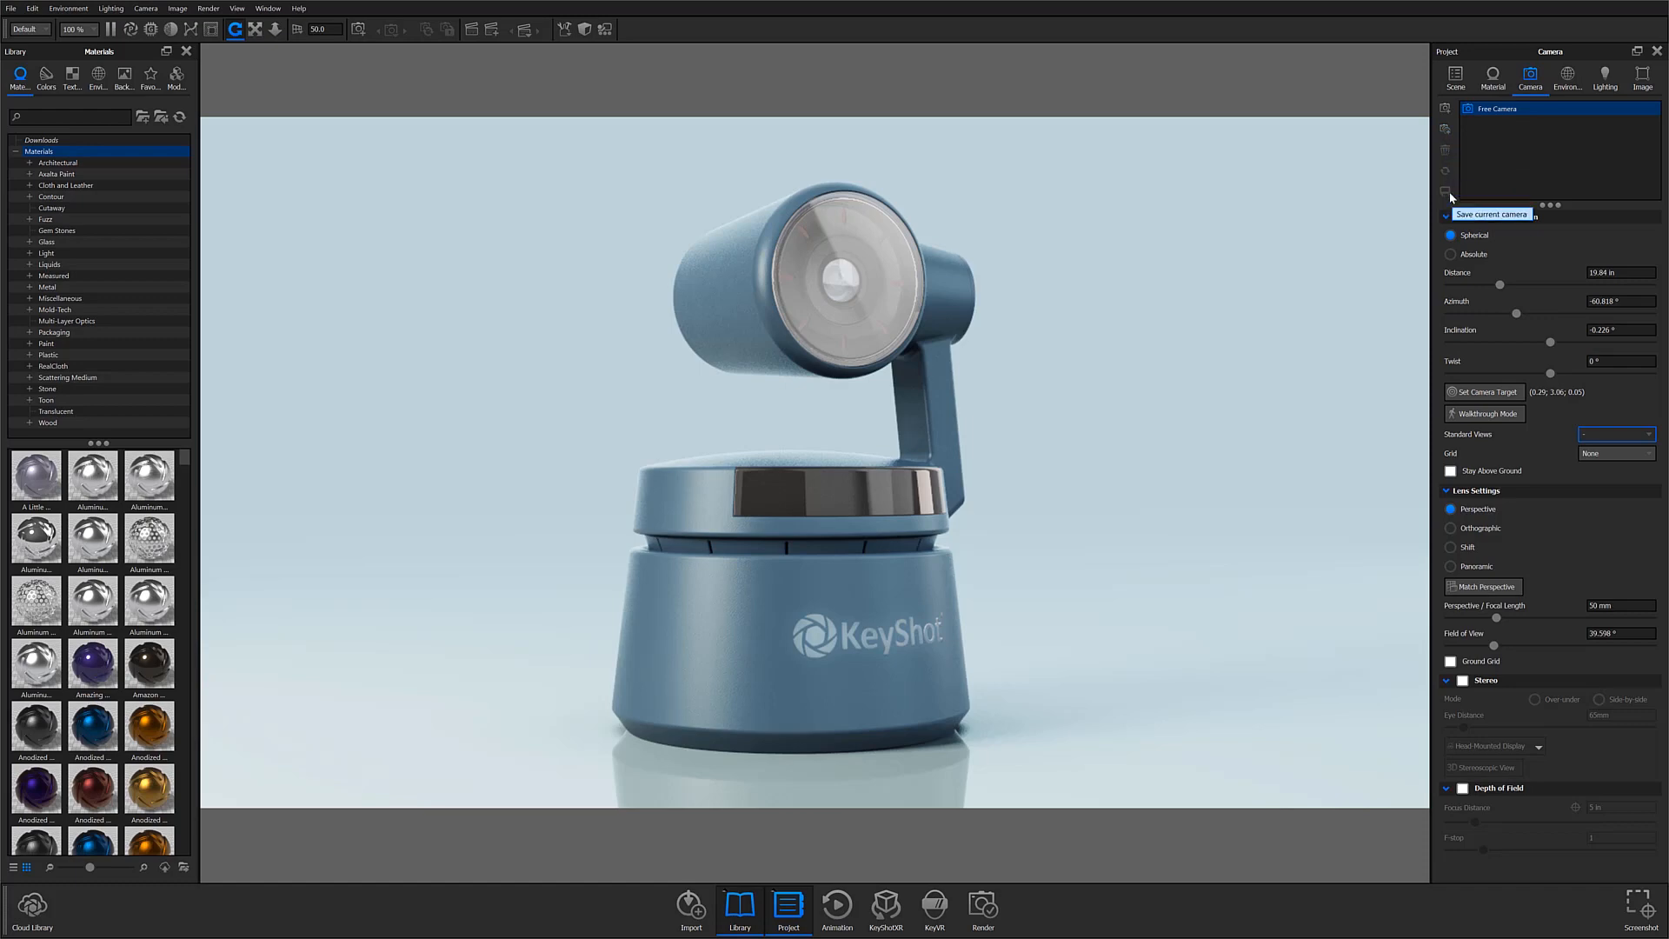
pyautogui.click(1445, 107)
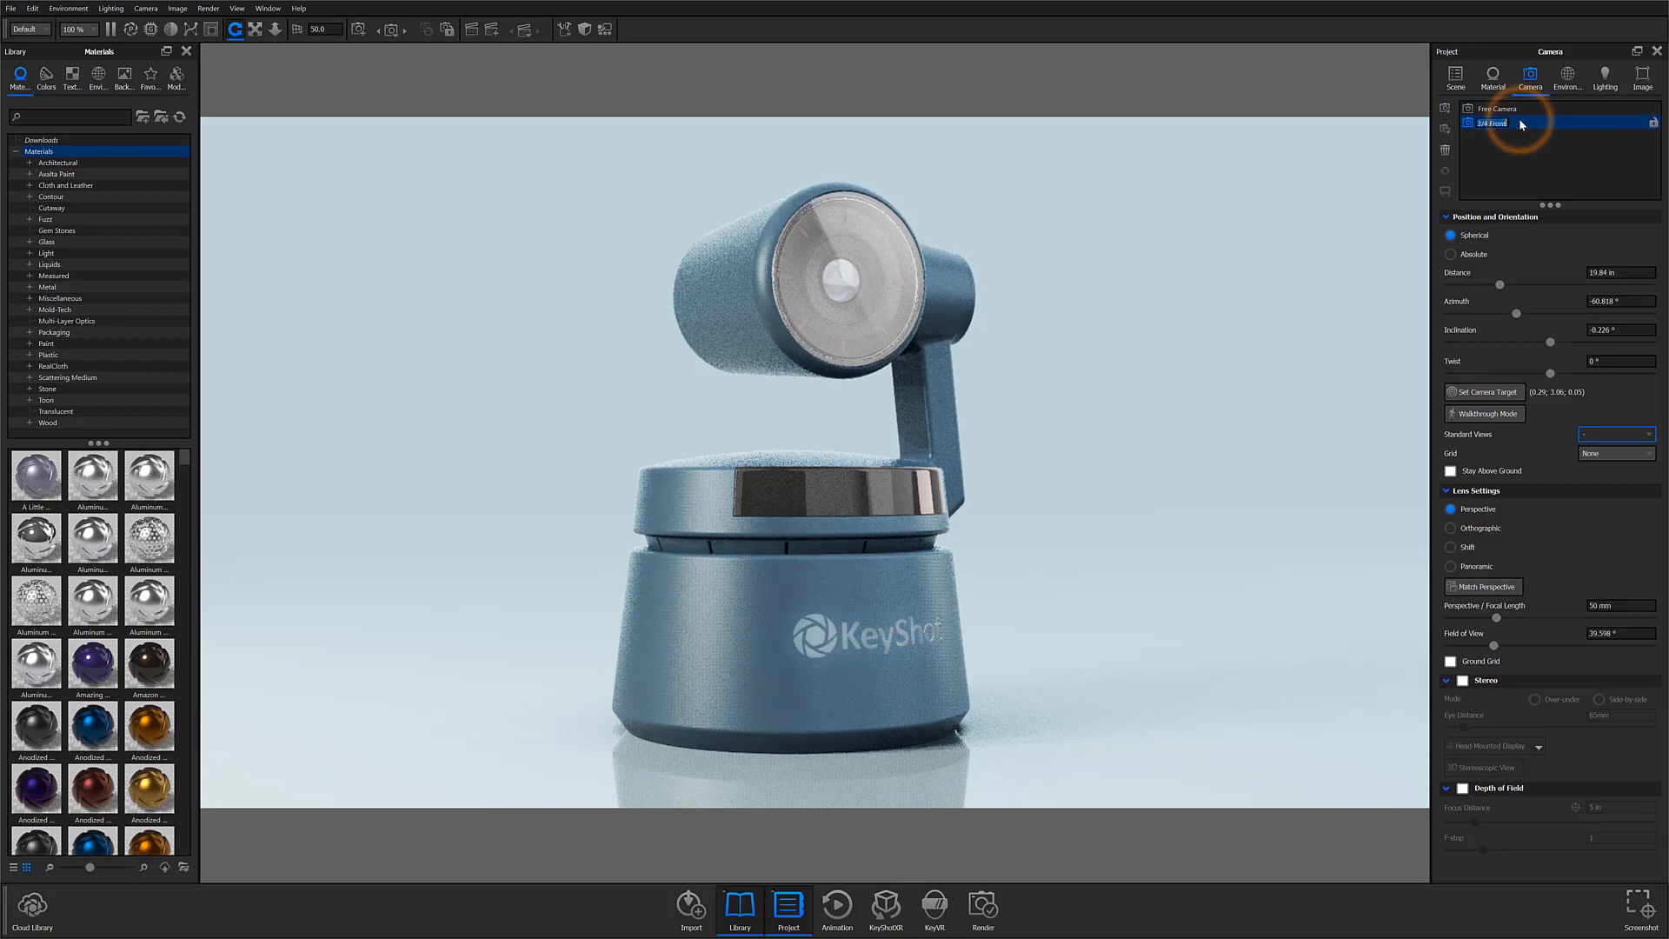
# Step: Move the 3/4 Front camera around and closer to the model, and reset it to its saved view
pyautogui.moveTo(779, 594); pyautogui.dragTo(550, 609)
pyautogui.moveTo(932, 591); pyautogui.dragTo(790, 603)
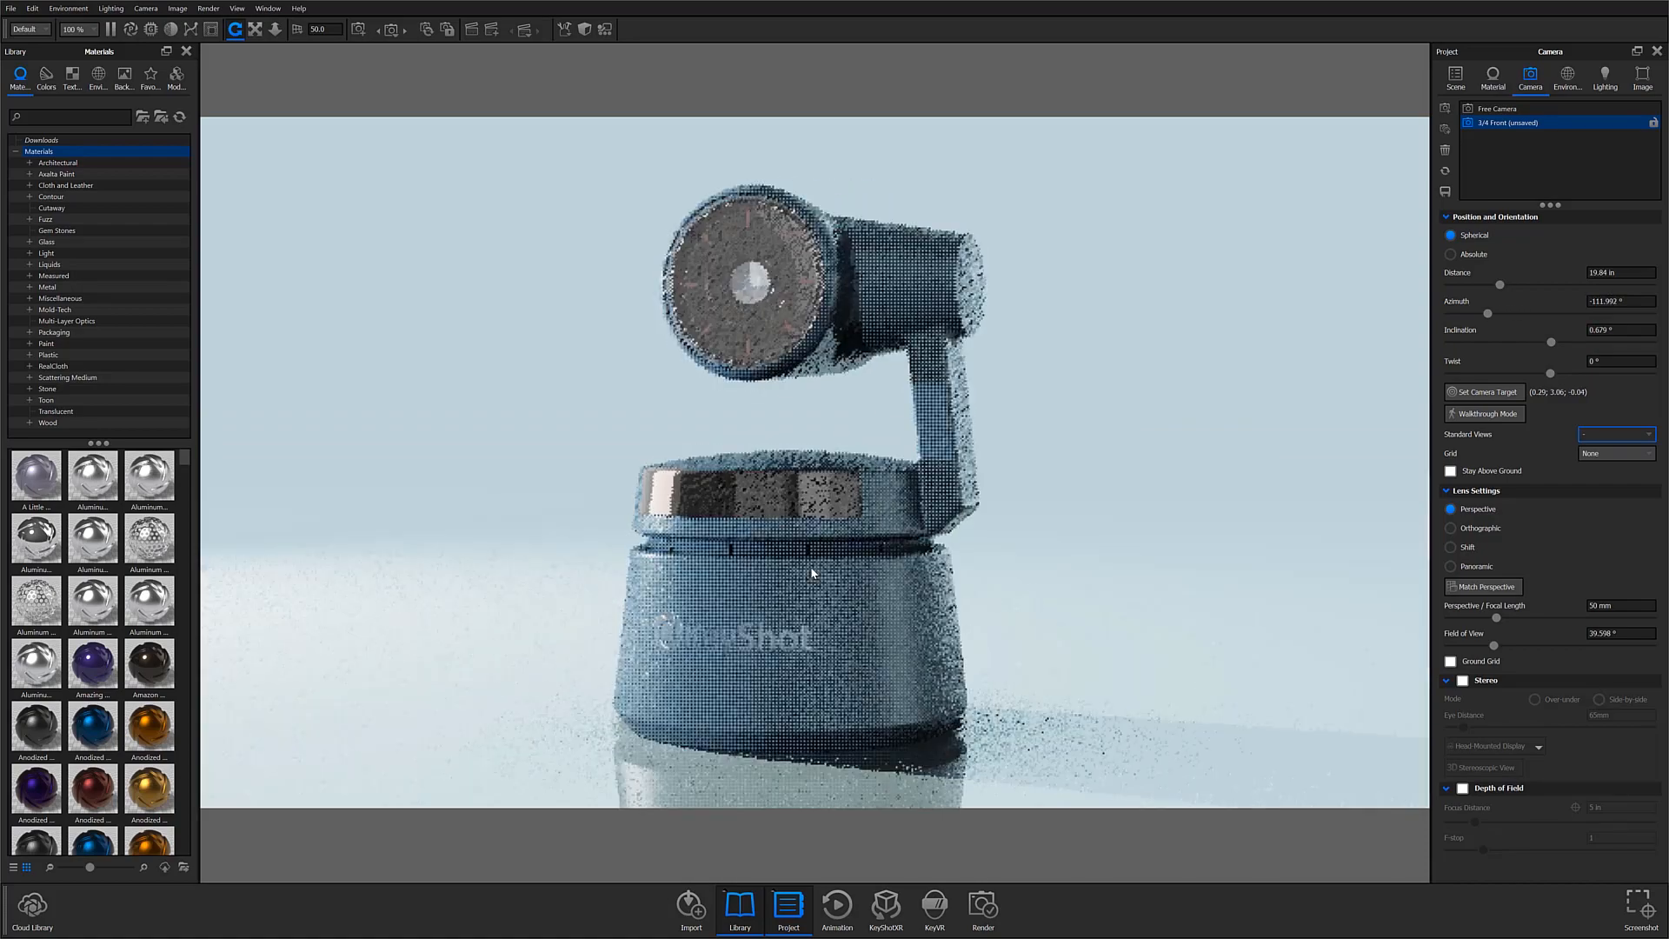
pyautogui.moveTo(810, 571); pyautogui.dragTo(920, 582, button='middle')
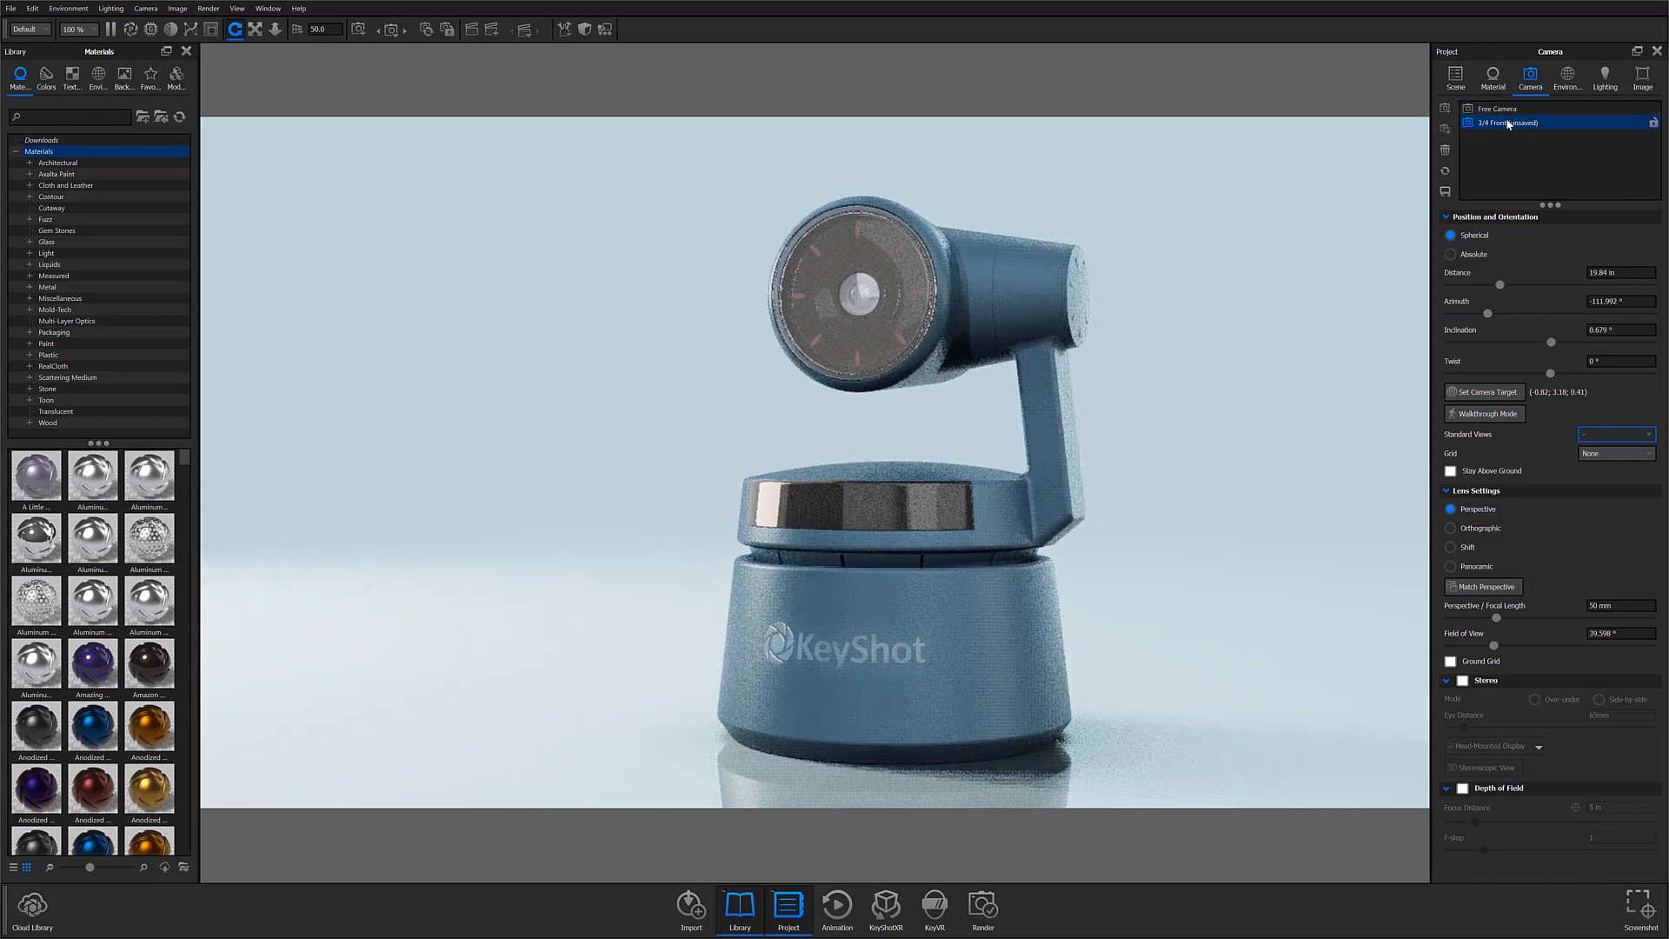
pyautogui.moveTo(924, 718); pyautogui.dragTo(859, 715)
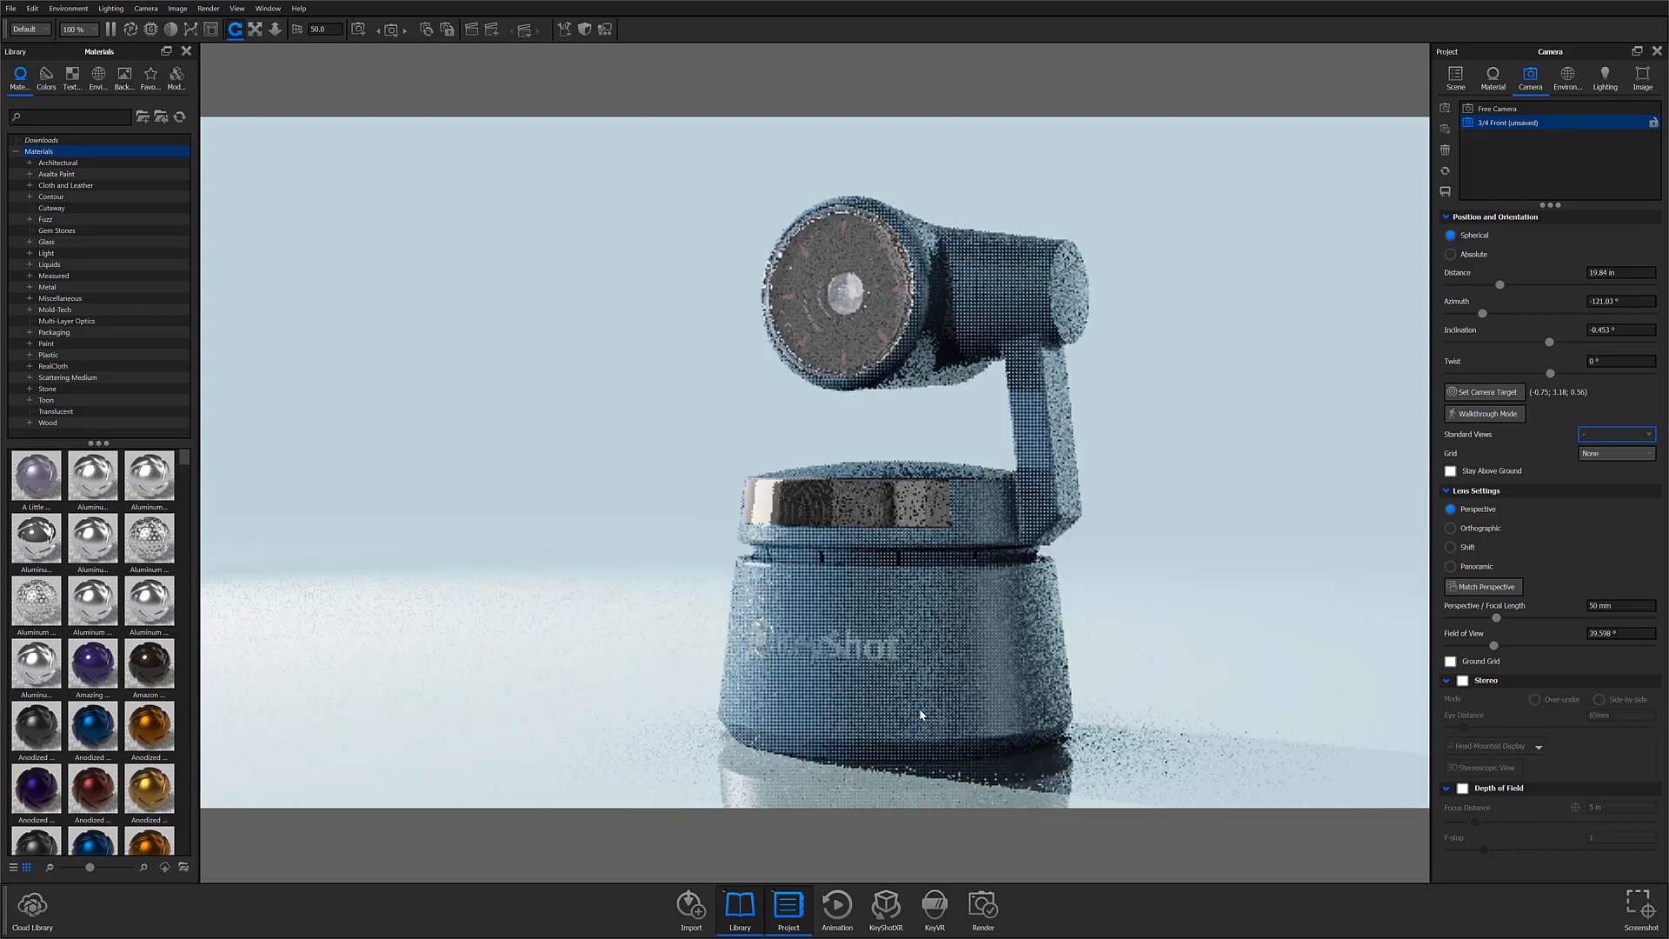
pyautogui.moveTo(953, 678); pyautogui.dragTo(1051, 698, button='middle')
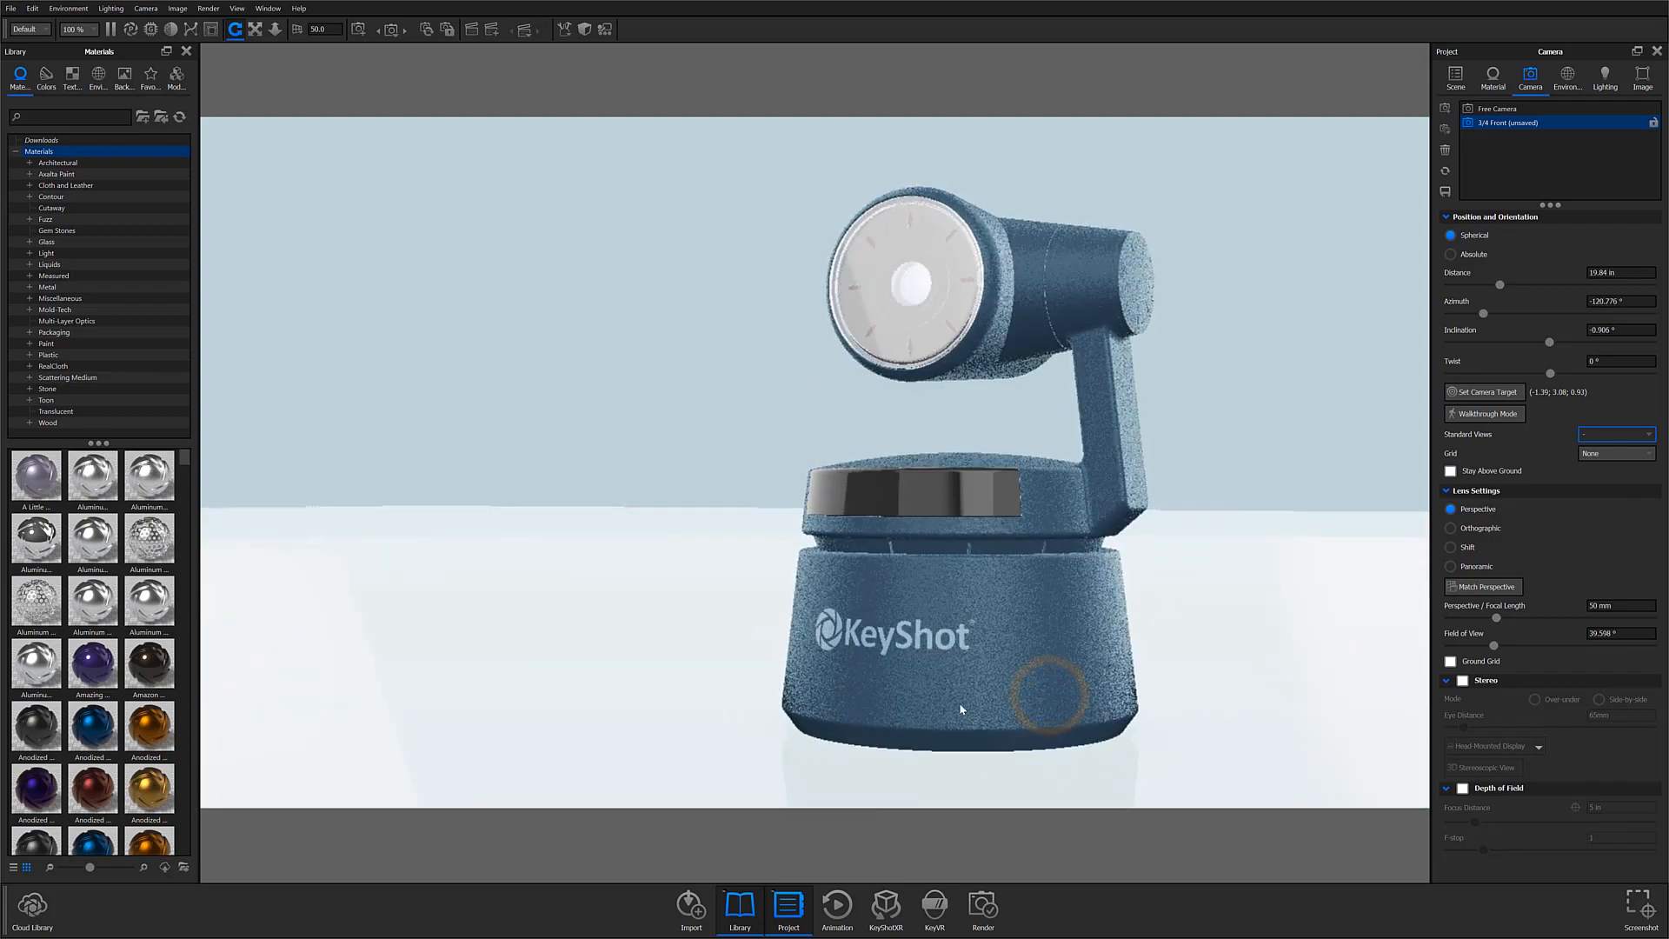
pyautogui.scroll(2, 958, 703)
pyautogui.scroll(4, 953, 472)
pyautogui.moveTo(993, 438); pyautogui.dragTo(959, 580, button='middle')
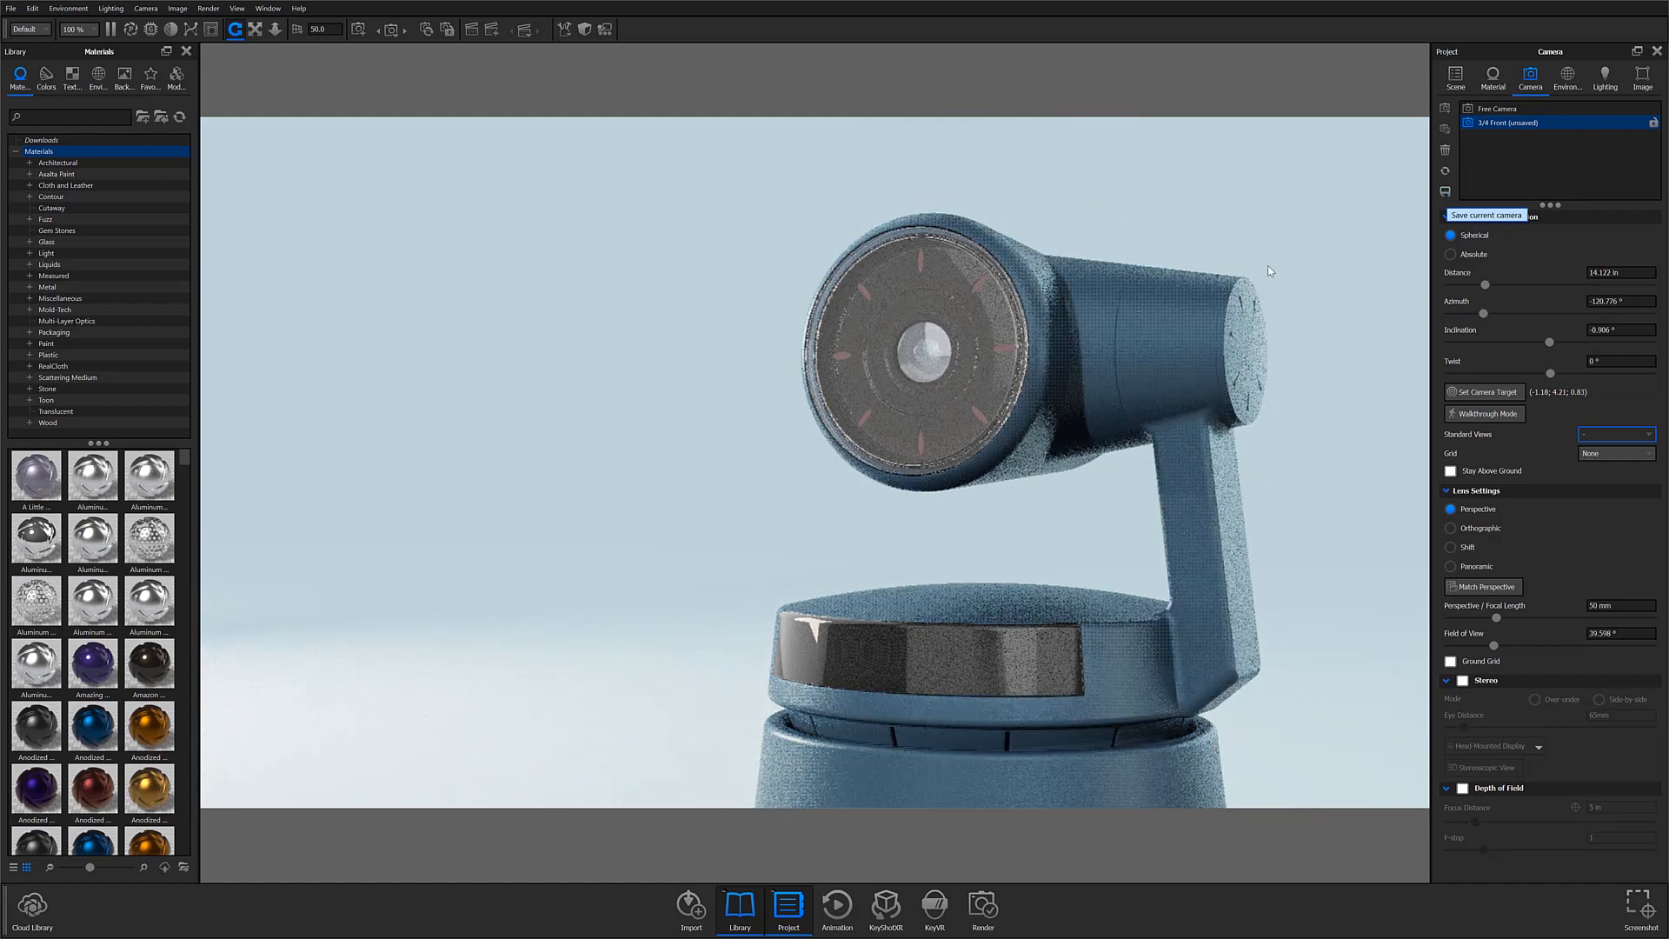
pyautogui.moveTo(936, 410); pyautogui.dragTo(1320, 410)
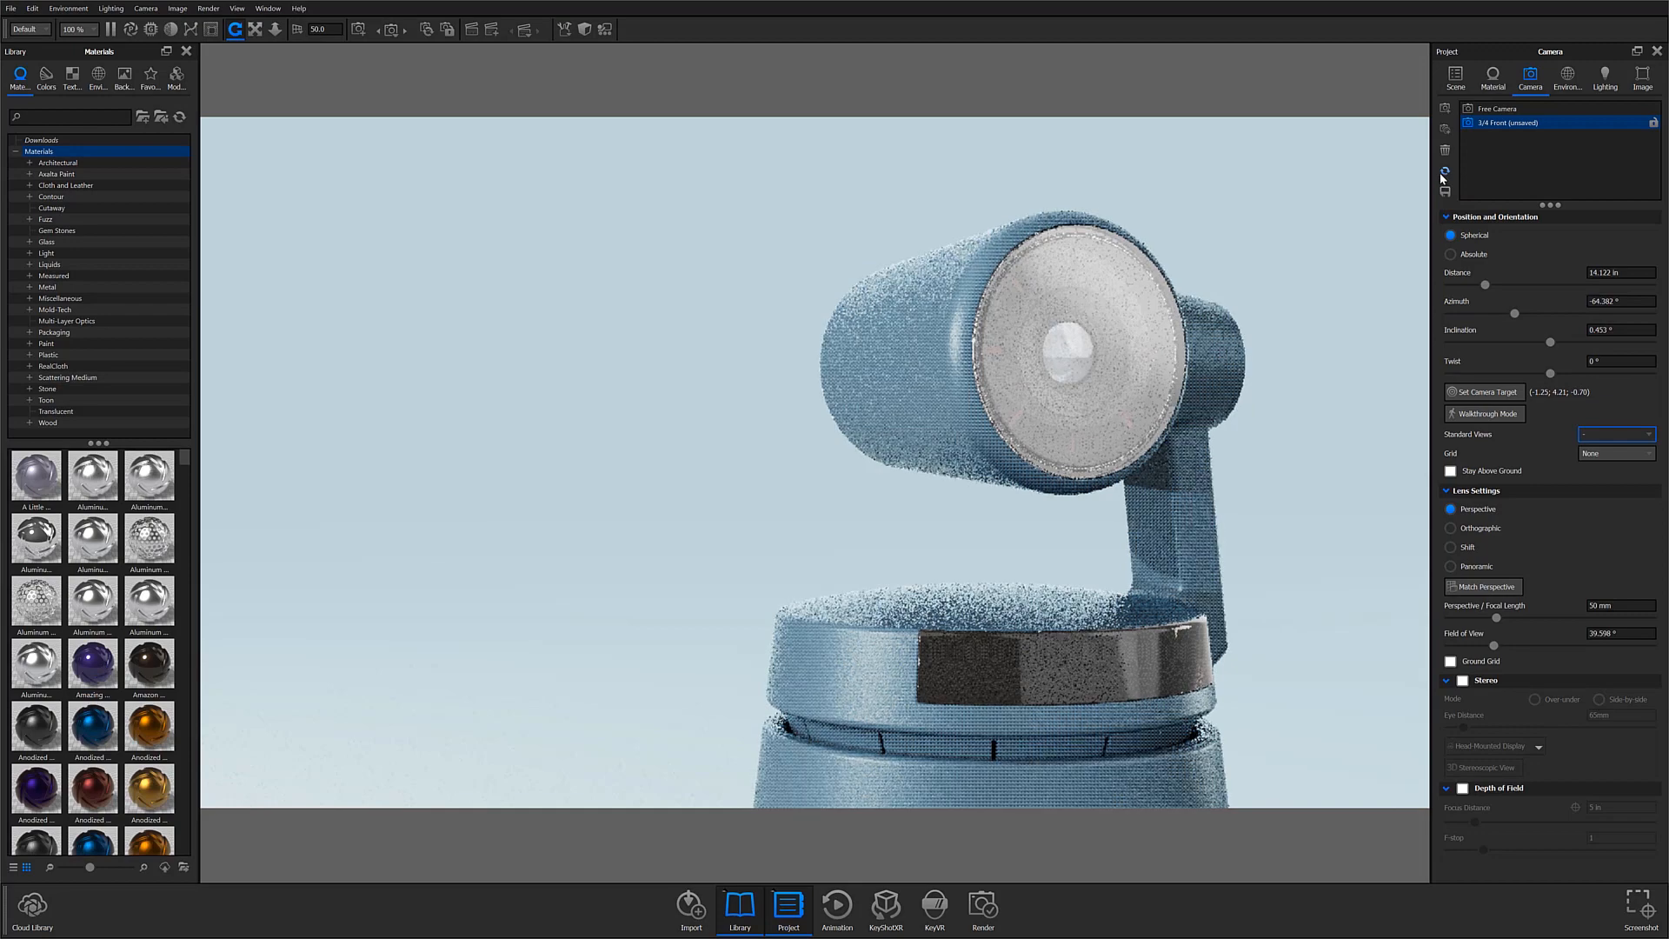
pyautogui.click(1443, 173)
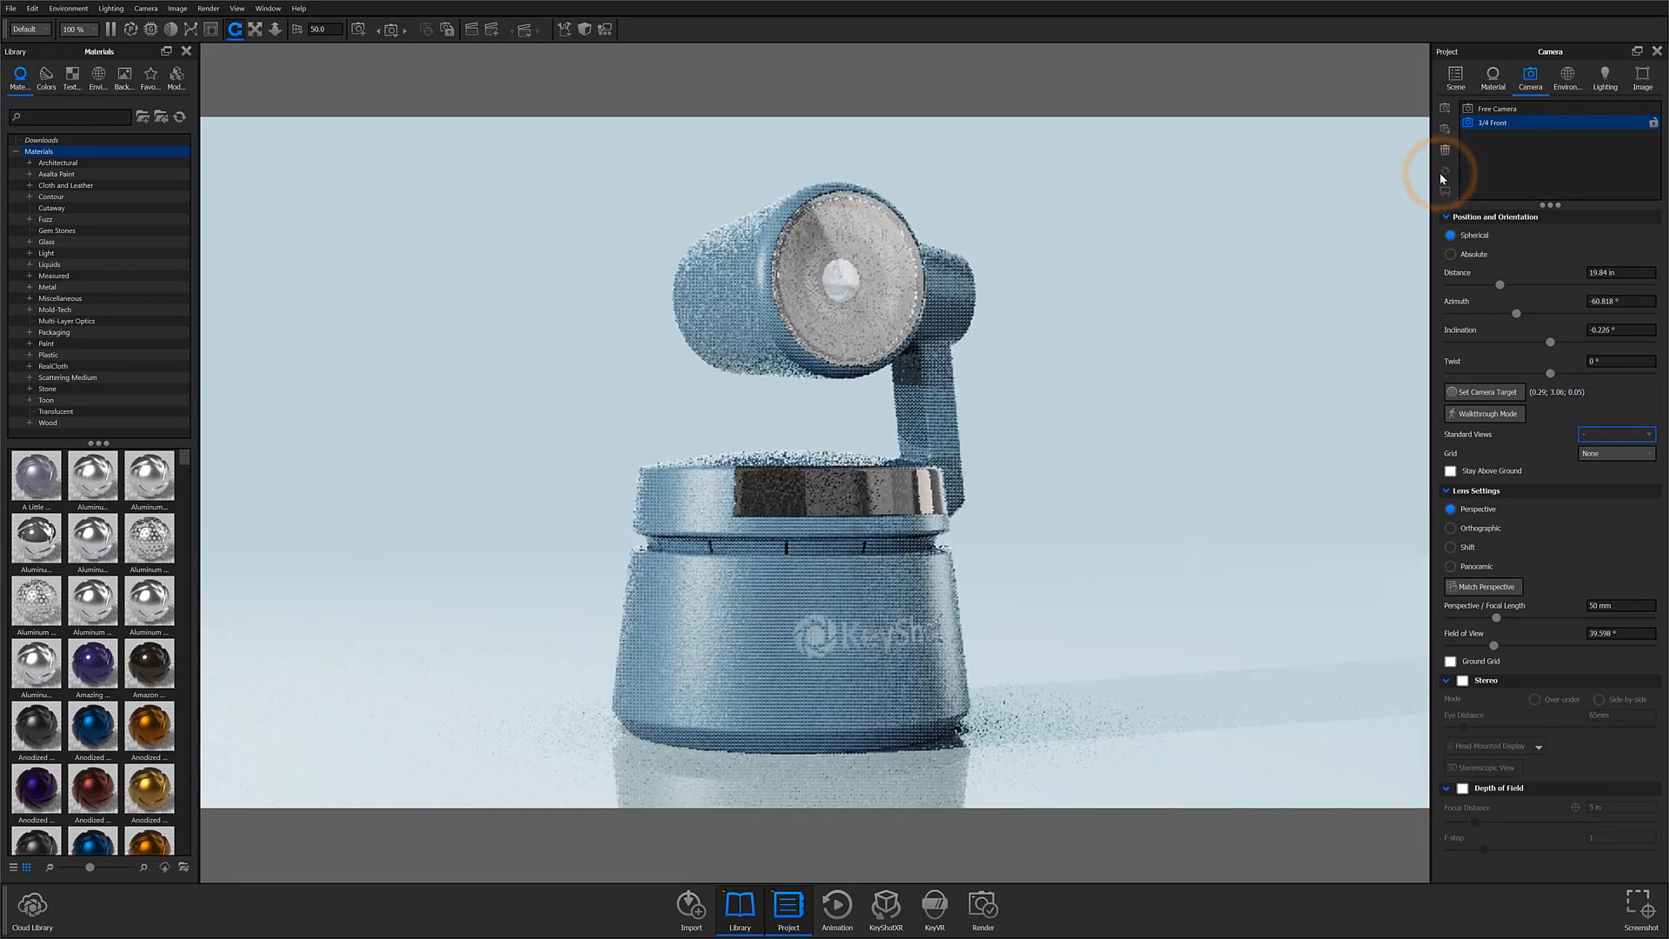
# Step: Frame the model from its other side at azimuth about -116° and inclination about 3.6°, and add the view as a new camera
pyautogui.moveTo(1021, 585); pyautogui.dragTo(585, 634)
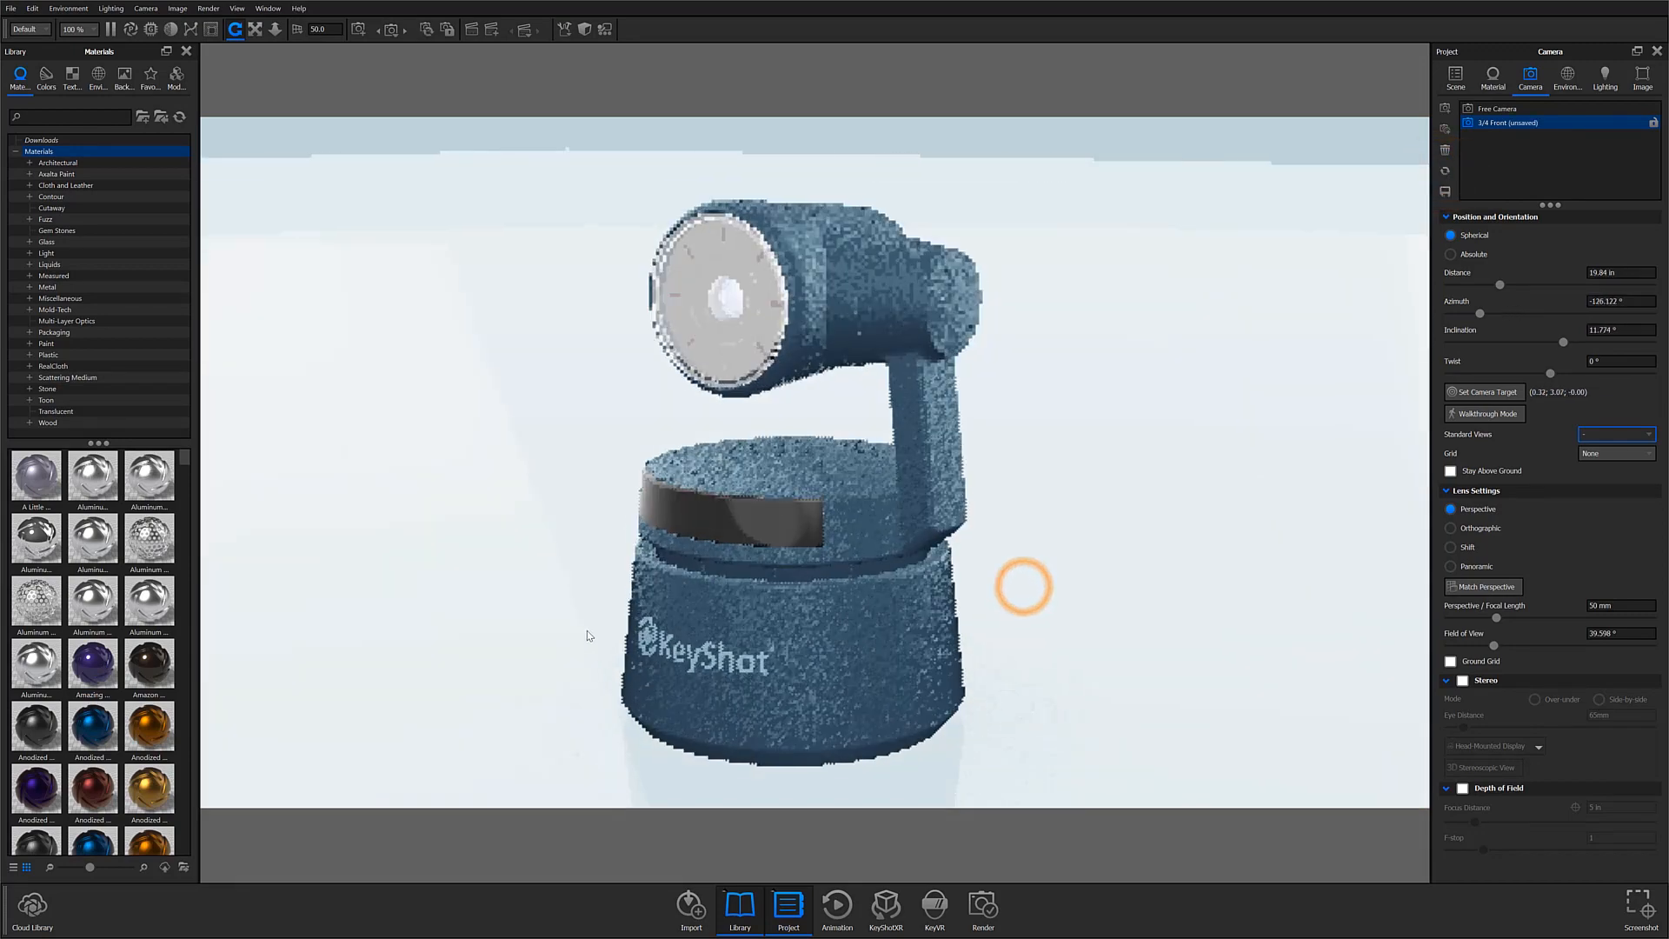
pyautogui.moveTo(662, 580); pyautogui.dragTo(1008, 642, button='middle')
pyautogui.scroll(2, 1017, 645)
pyautogui.scroll(-1, 1024, 641)
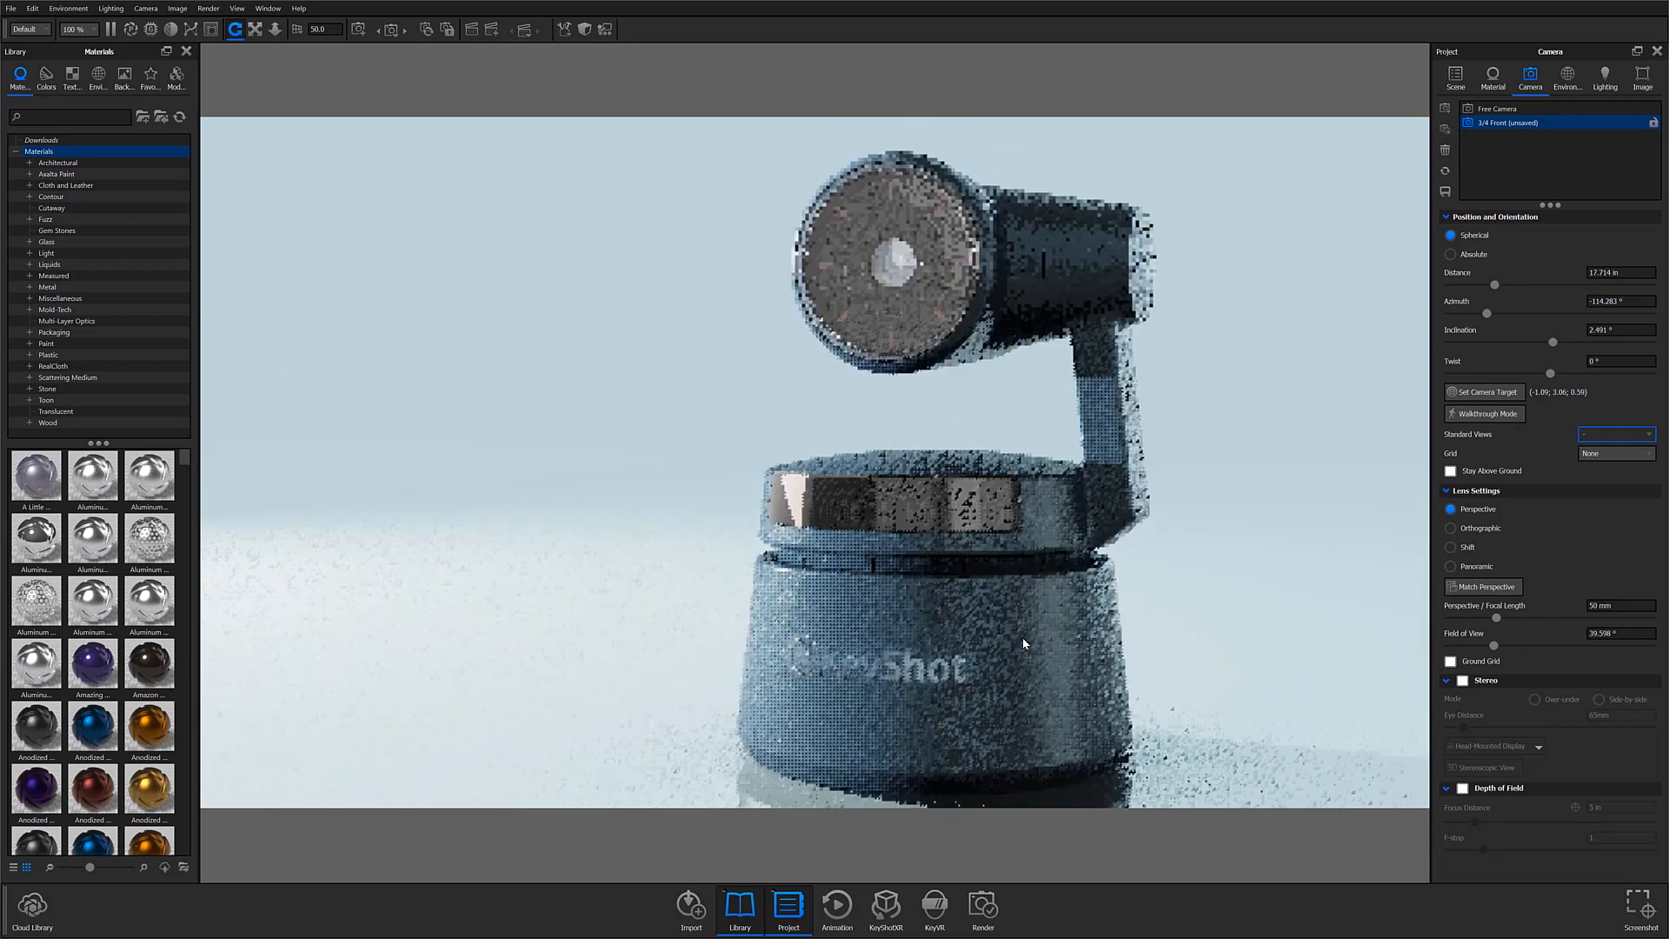
pyautogui.moveTo(1013, 650); pyautogui.dragTo(1008, 652)
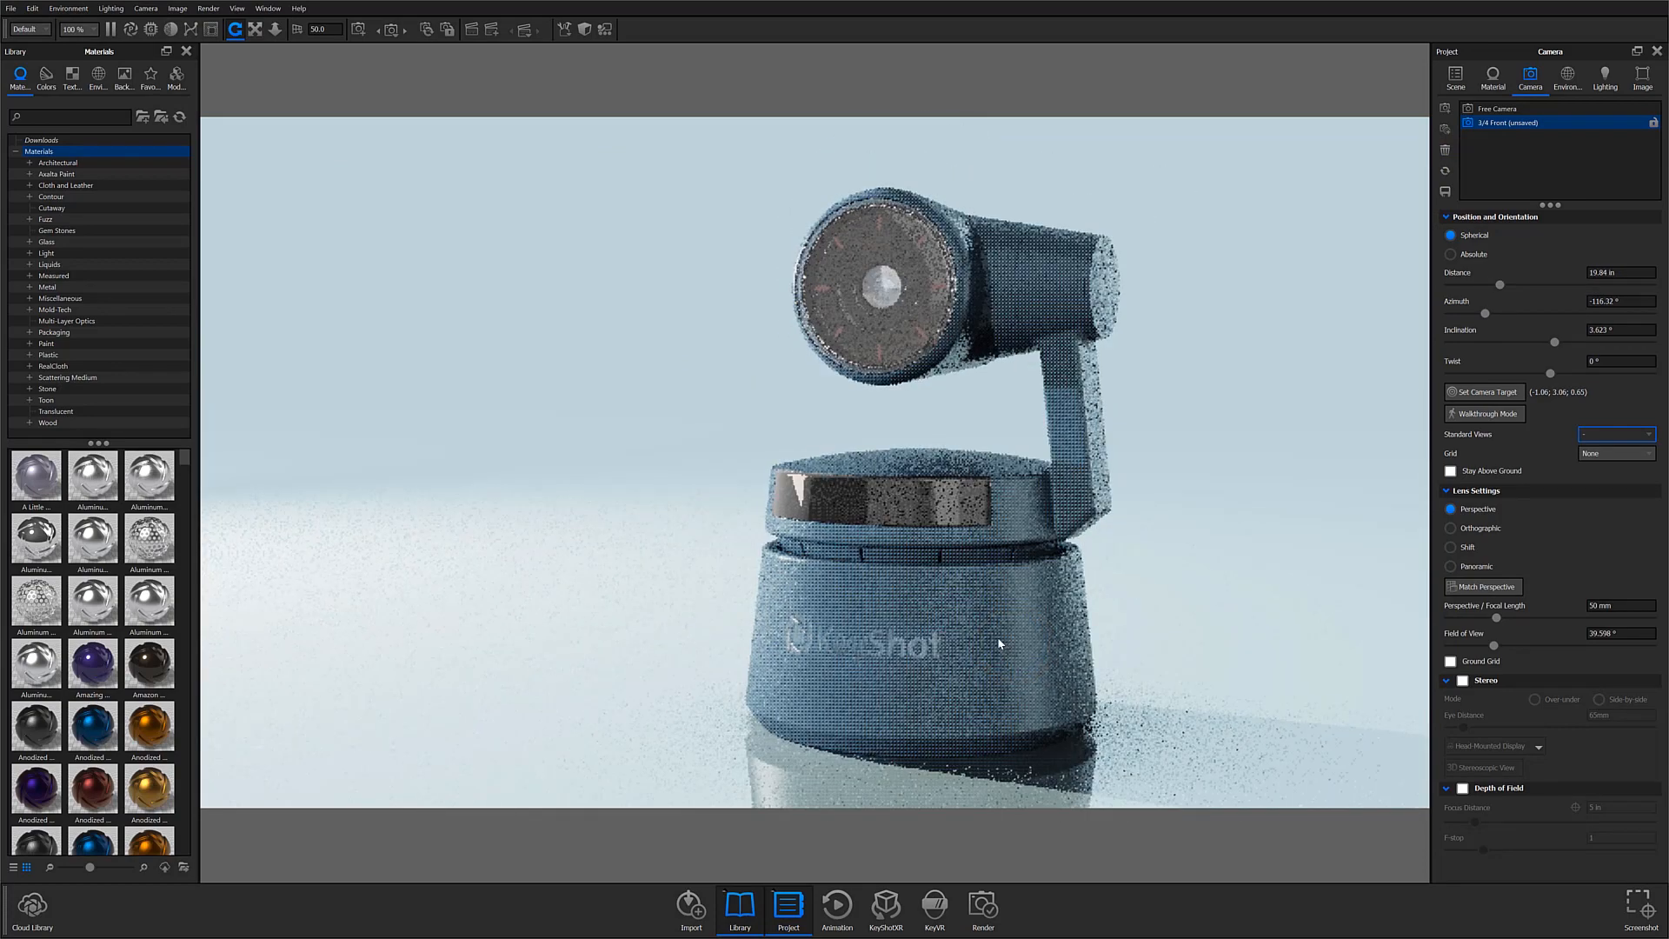
pyautogui.moveTo(1000, 641); pyautogui.dragTo(992, 633, button='middle')
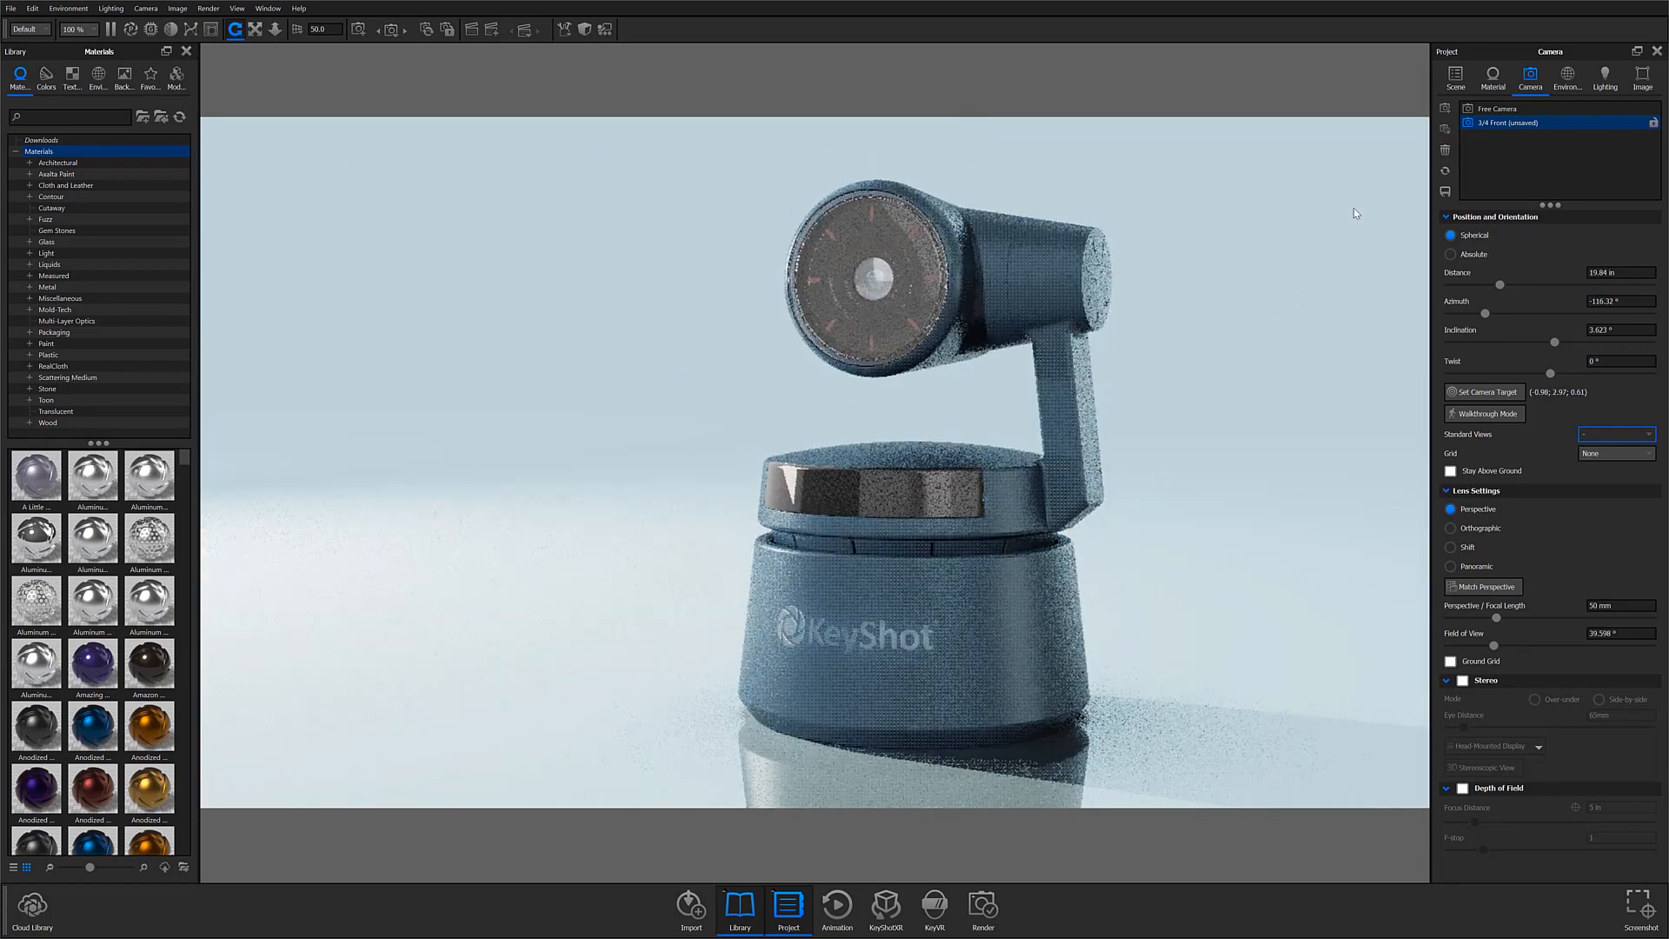
pyautogui.click(1446, 108)
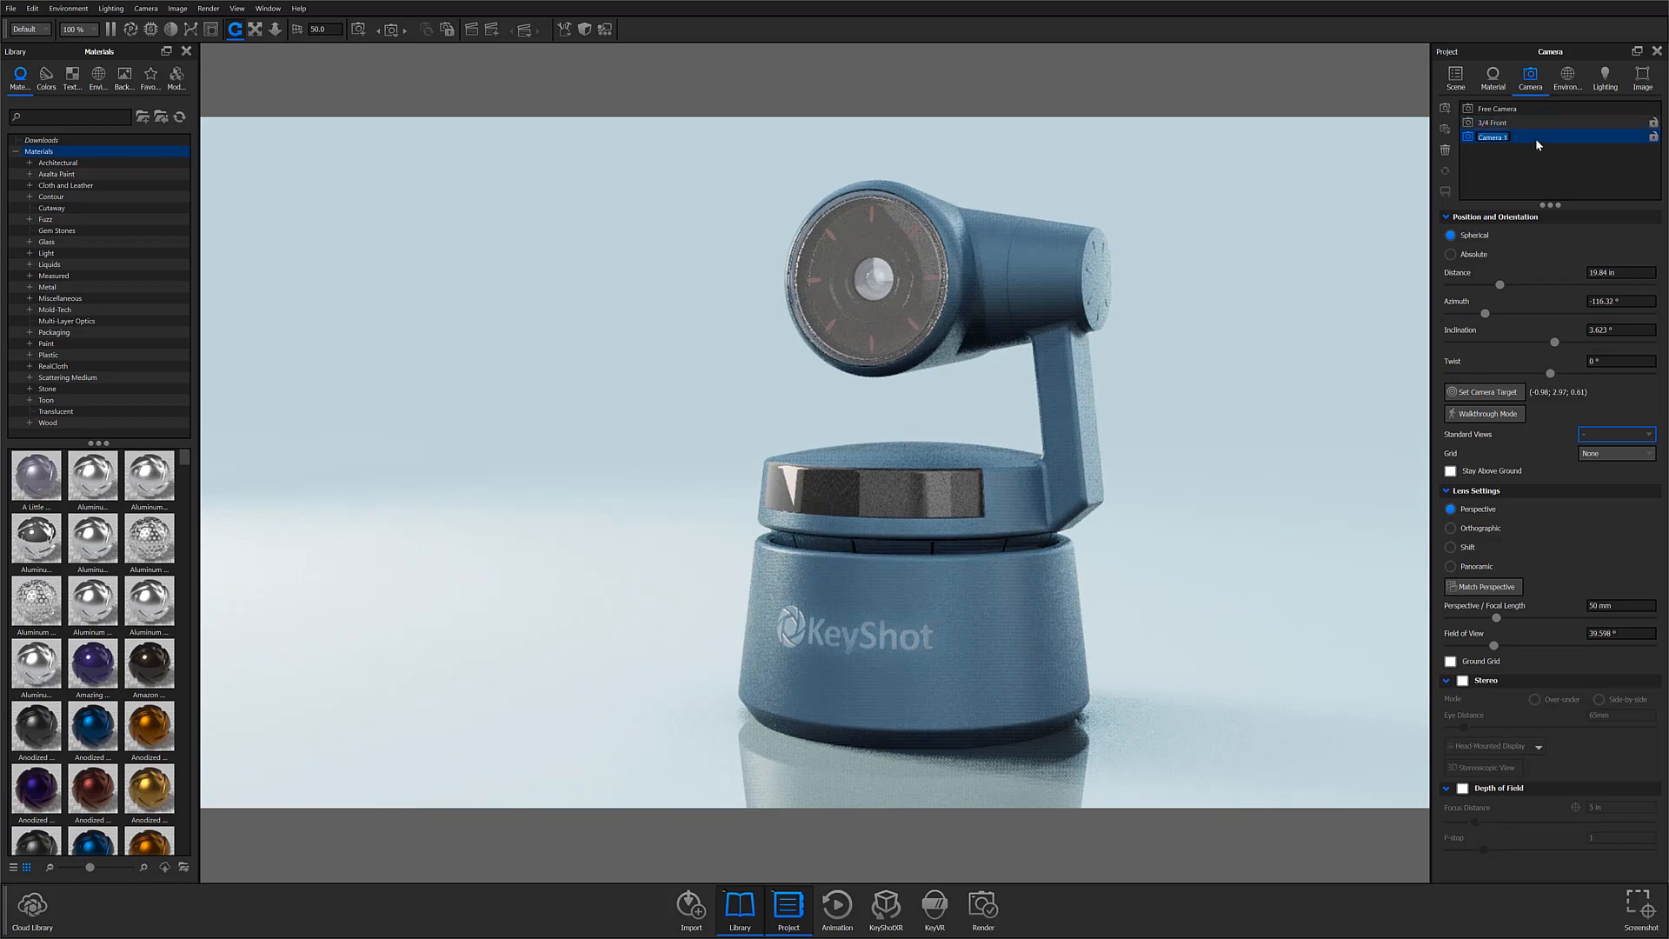
# Step: Switch back and forth between the 3/4 Front camera and the newly added camera to compare their views, ending on the new one
pyautogui.click(1513, 123)
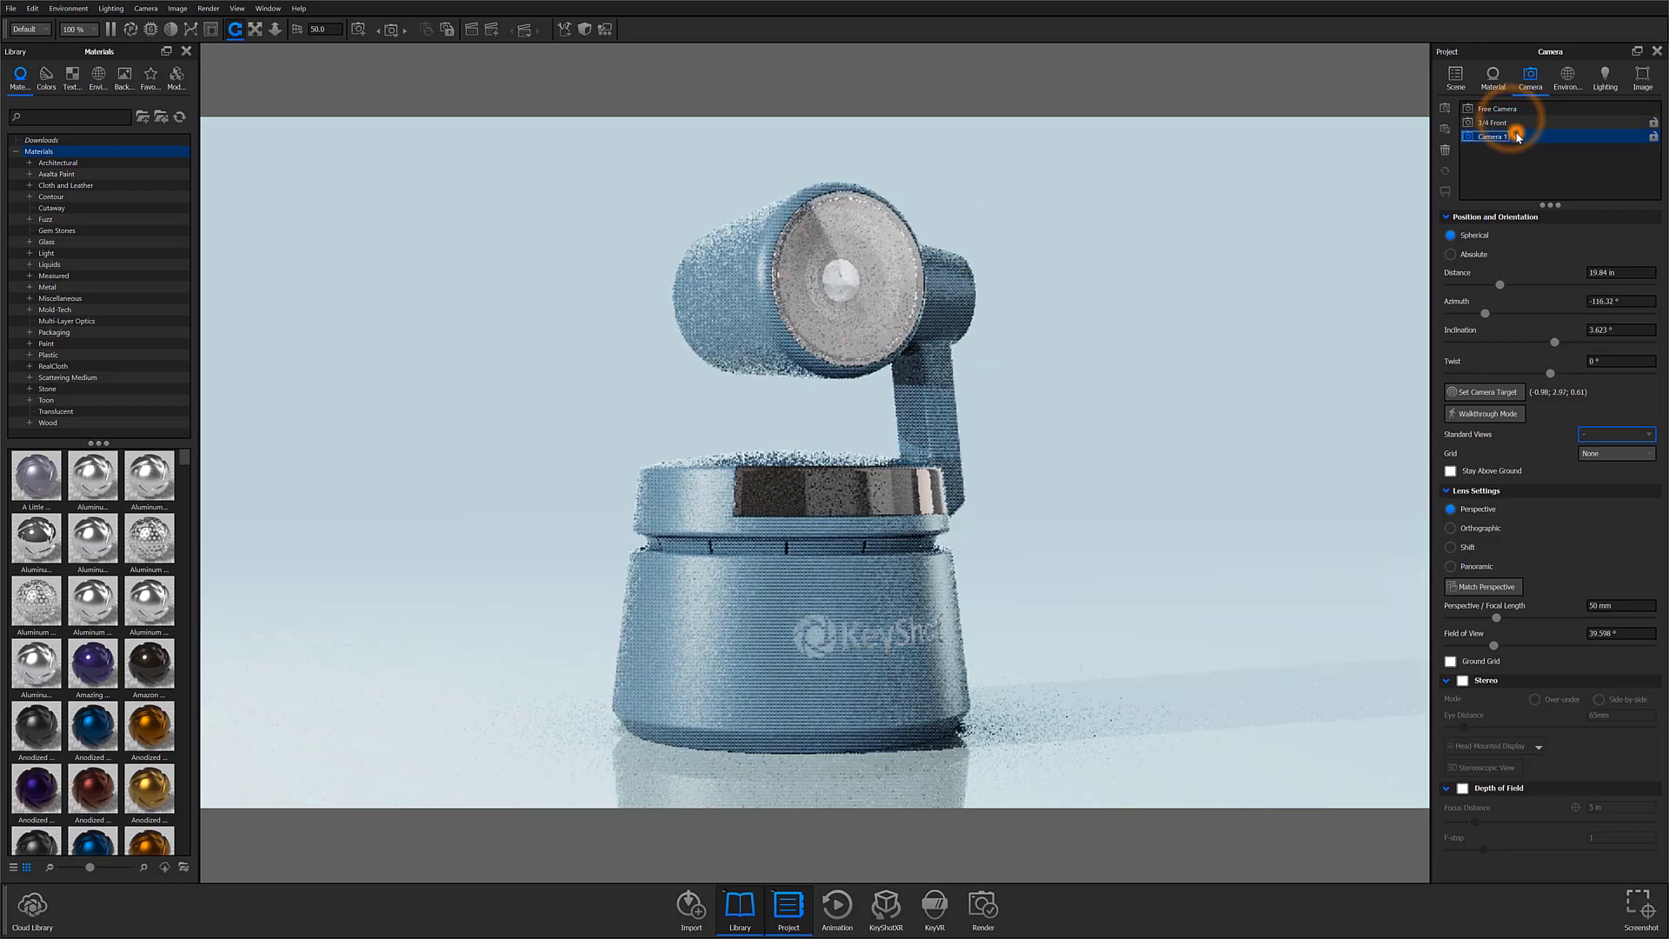
pyautogui.click(1514, 137)
pyautogui.click(1517, 123)
pyautogui.click(1519, 137)
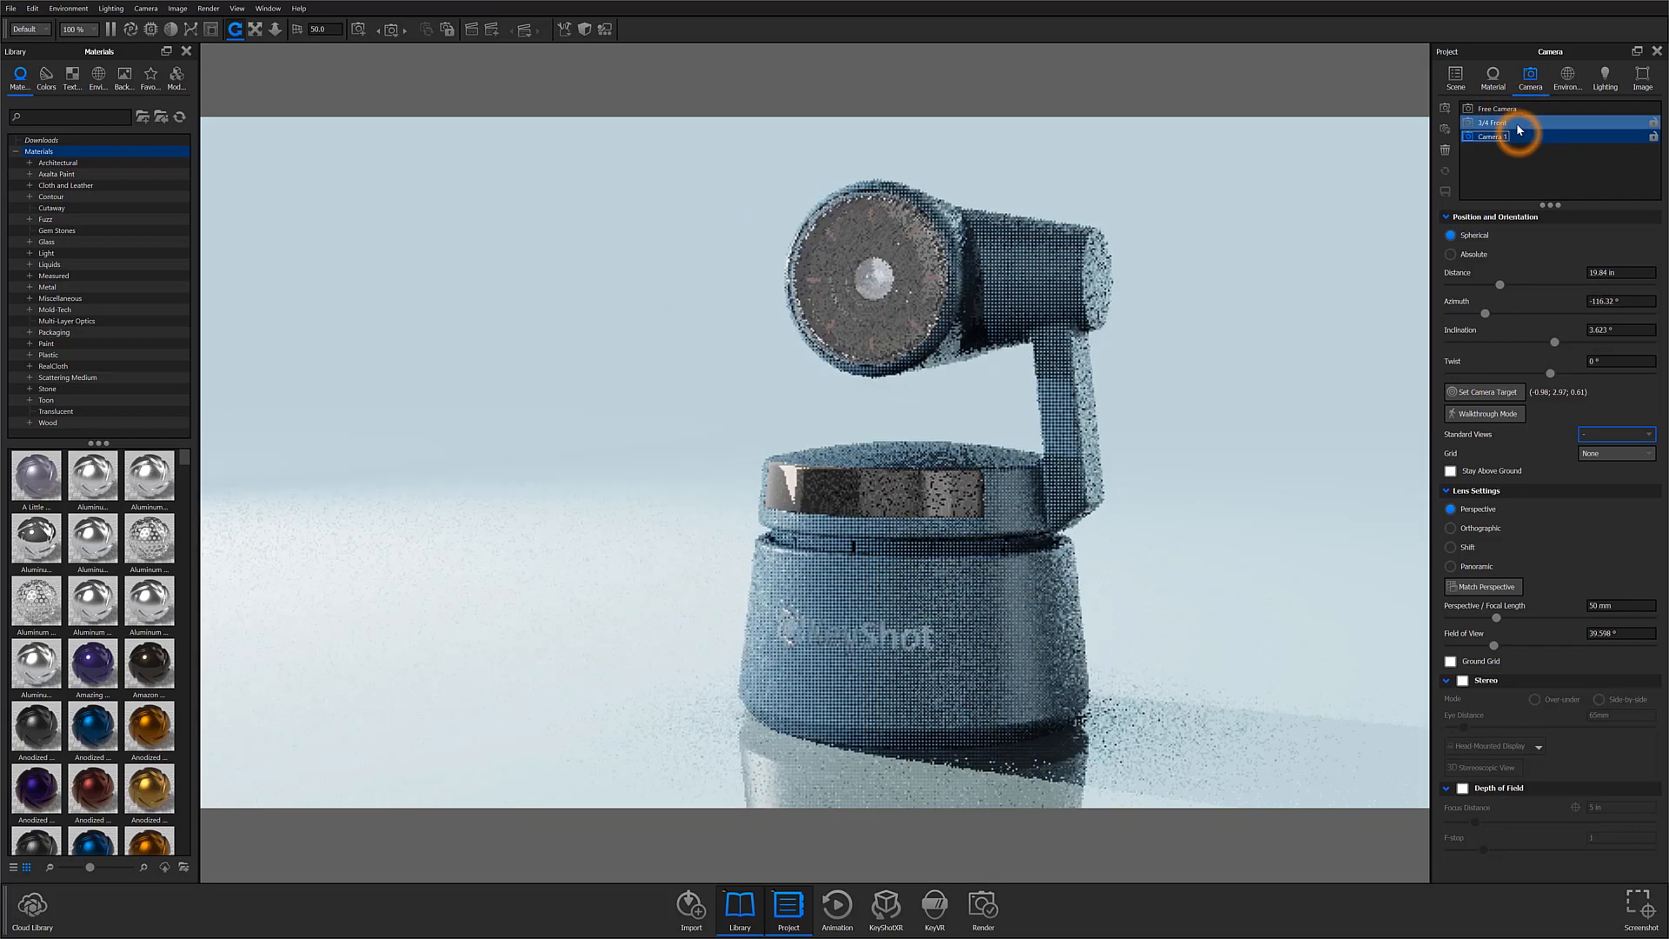
pyautogui.click(1517, 124)
pyautogui.click(1517, 137)
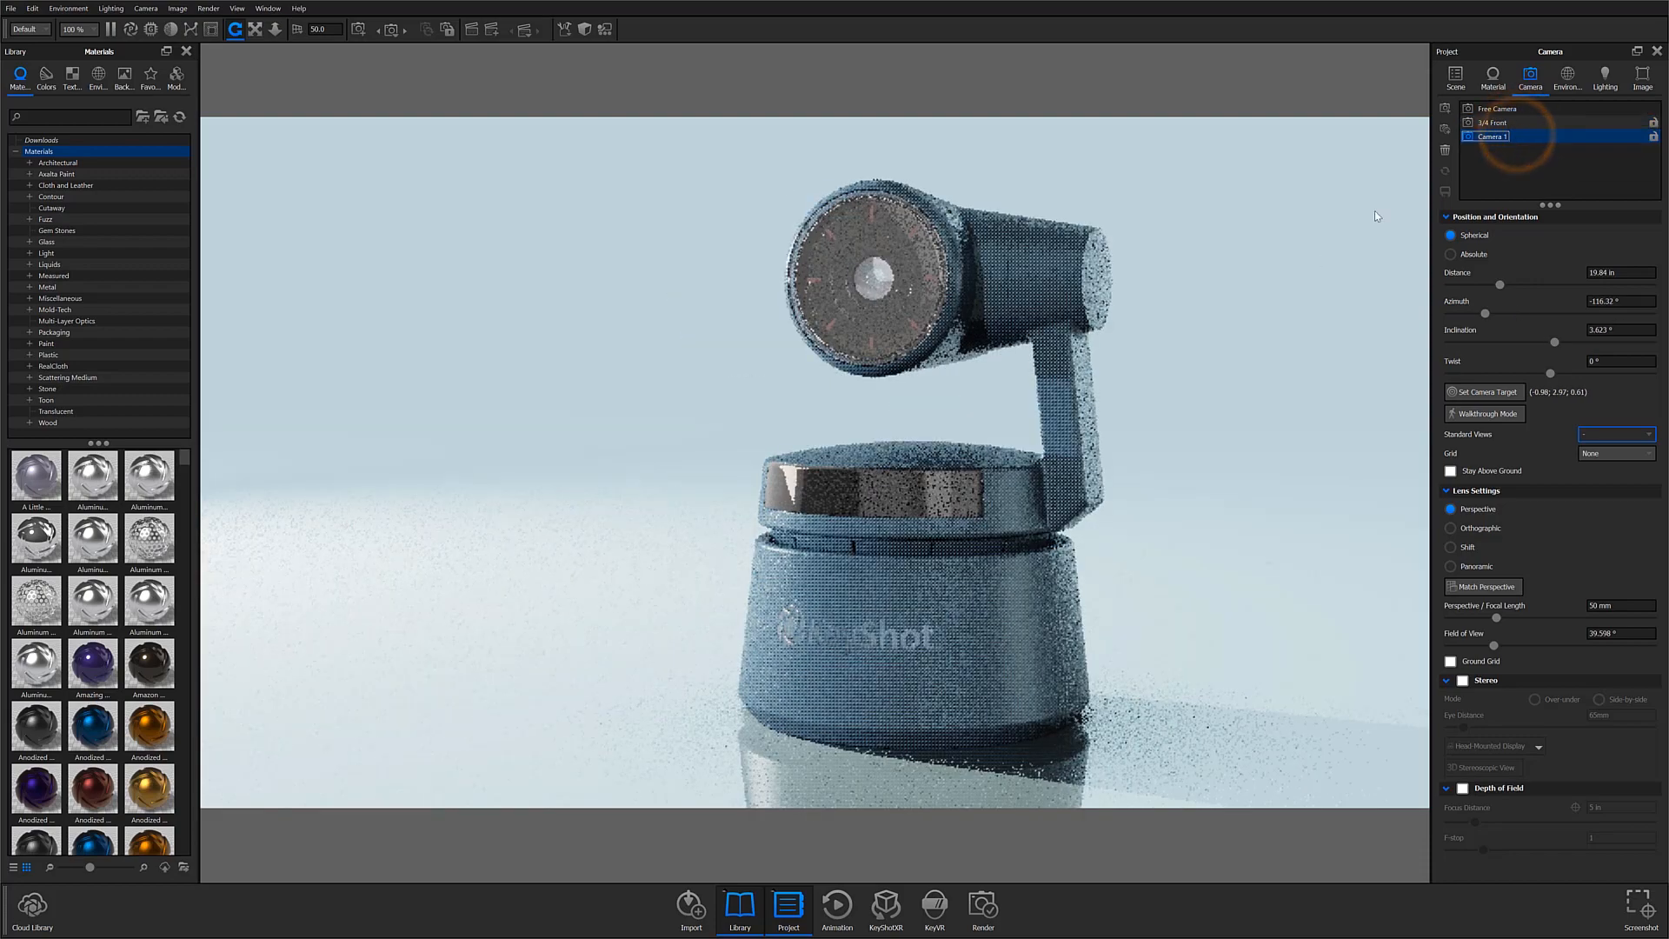
pyautogui.moveTo(991, 547); pyautogui.dragTo(919, 558)
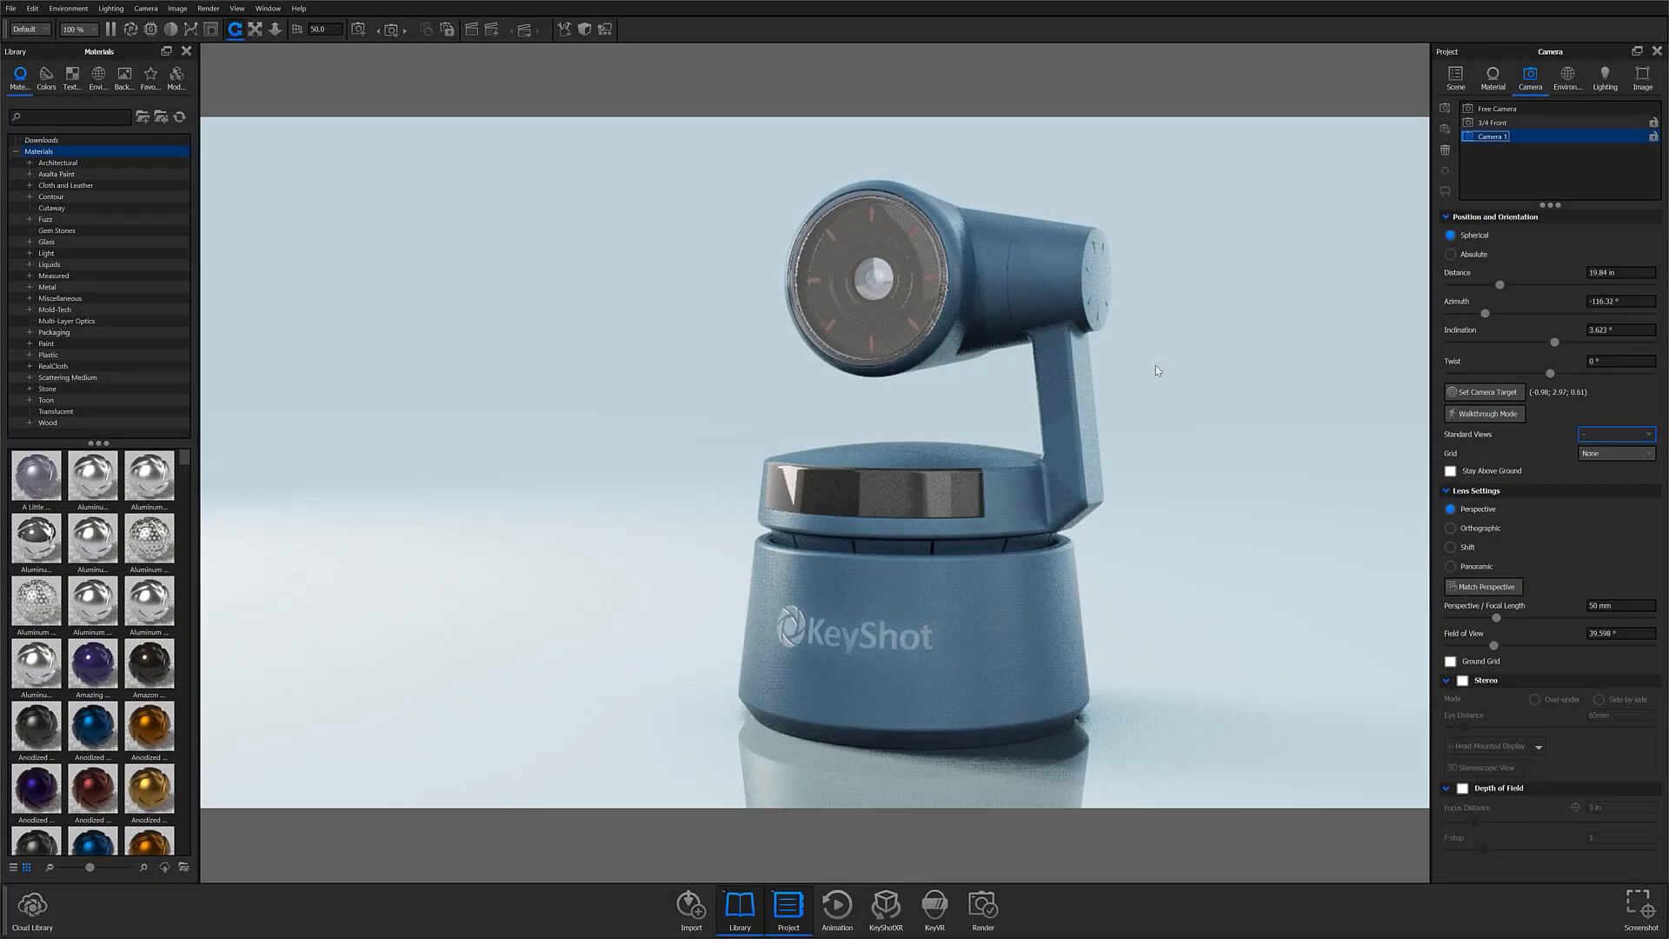
# Step: Set Camera 1's target on the front of the robot's camera head
pyautogui.click(1450, 395)
pyautogui.click(1494, 396)
pyautogui.click(1454, 391)
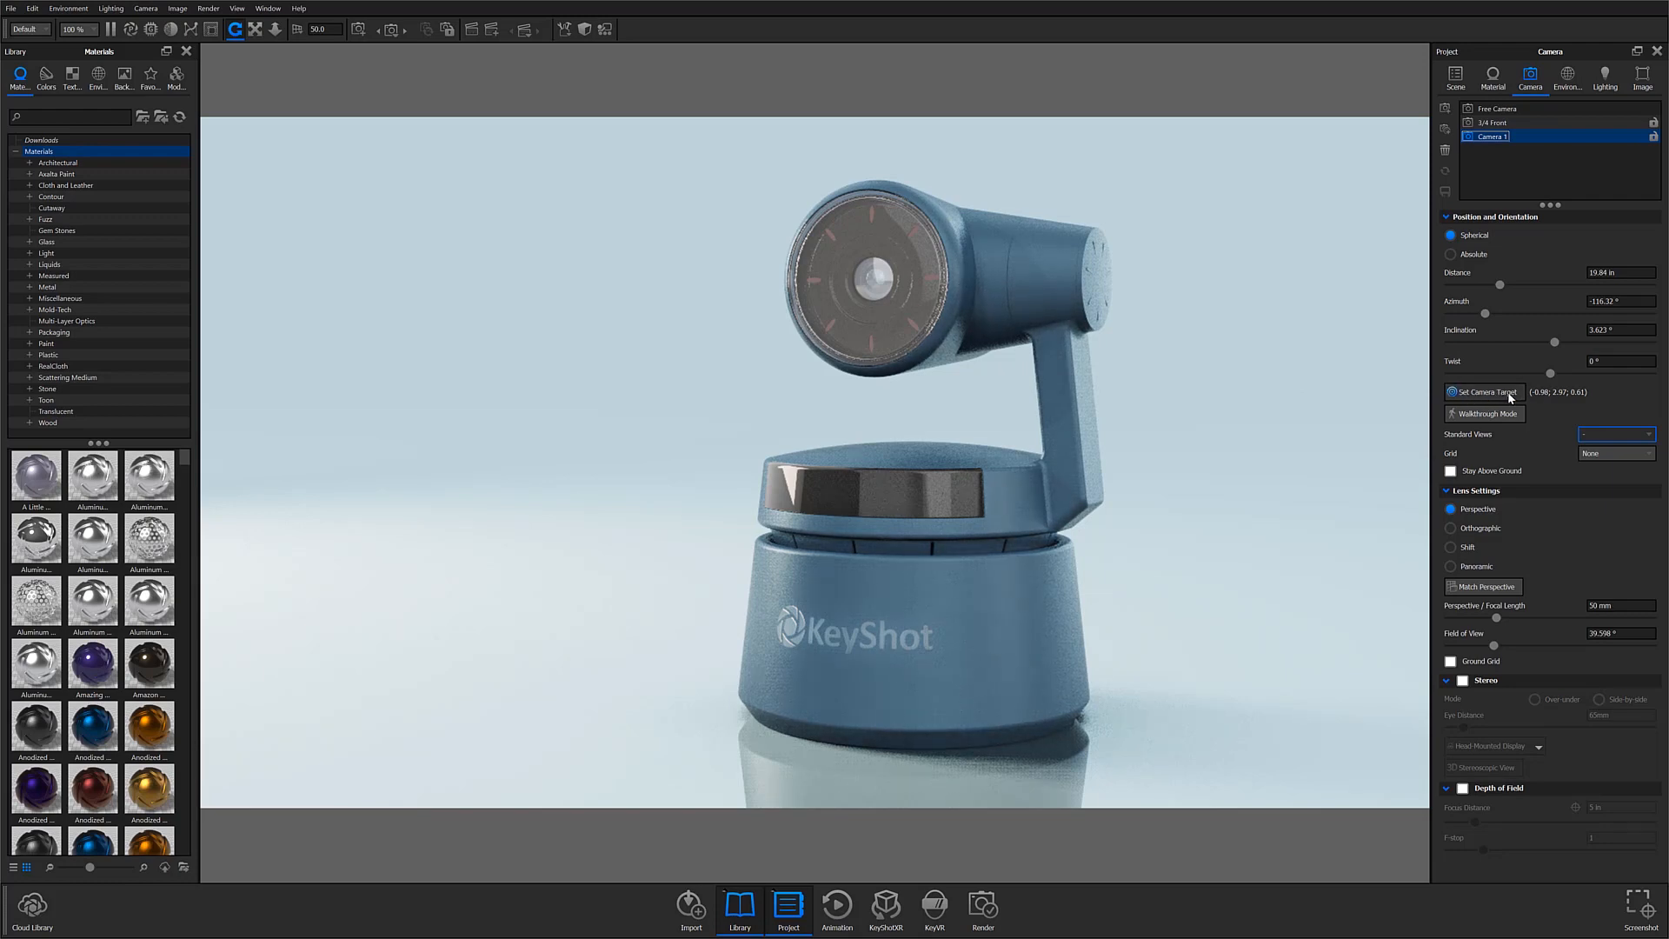
pyautogui.rightClick(913, 331)
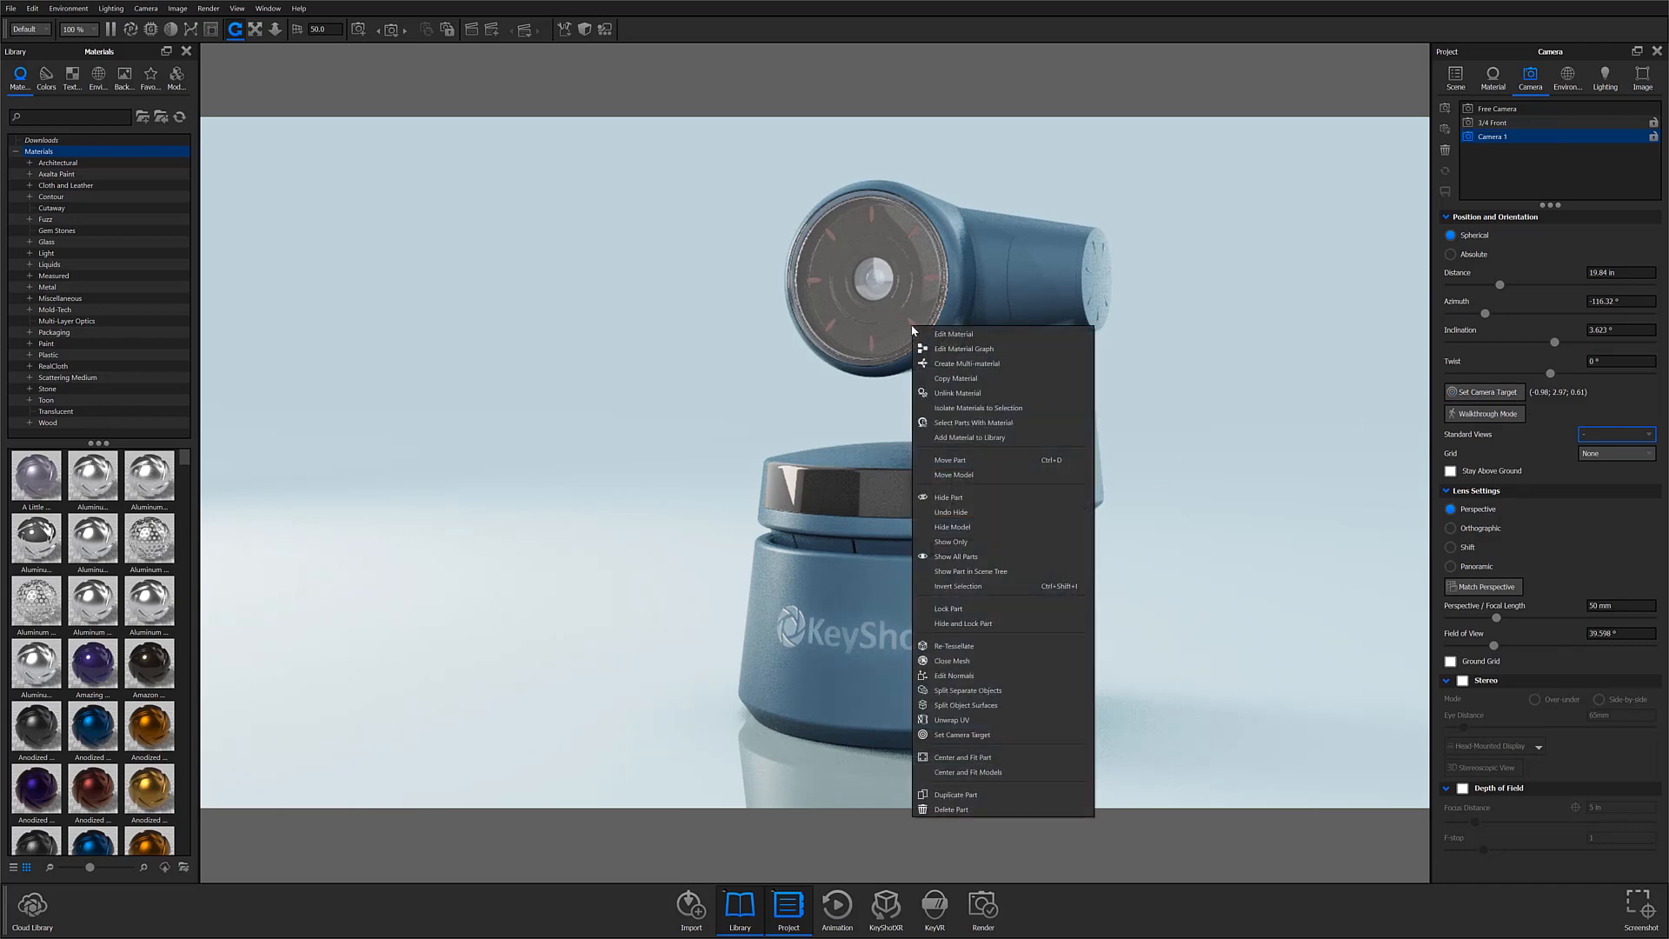
pyautogui.click(958, 737)
pyautogui.click(961, 732)
# Step: Orbit, zoom and pan around the model in Camera 1, and switch cameras to restore its saved view, ending on 3/4 Front
pyautogui.moveTo(790, 534); pyautogui.dragTo(687, 524)
pyautogui.scroll(-5, 695, 523)
pyautogui.moveTo(791, 520); pyautogui.dragTo(900, 498, button='middle')
pyautogui.scroll(3, 898, 504)
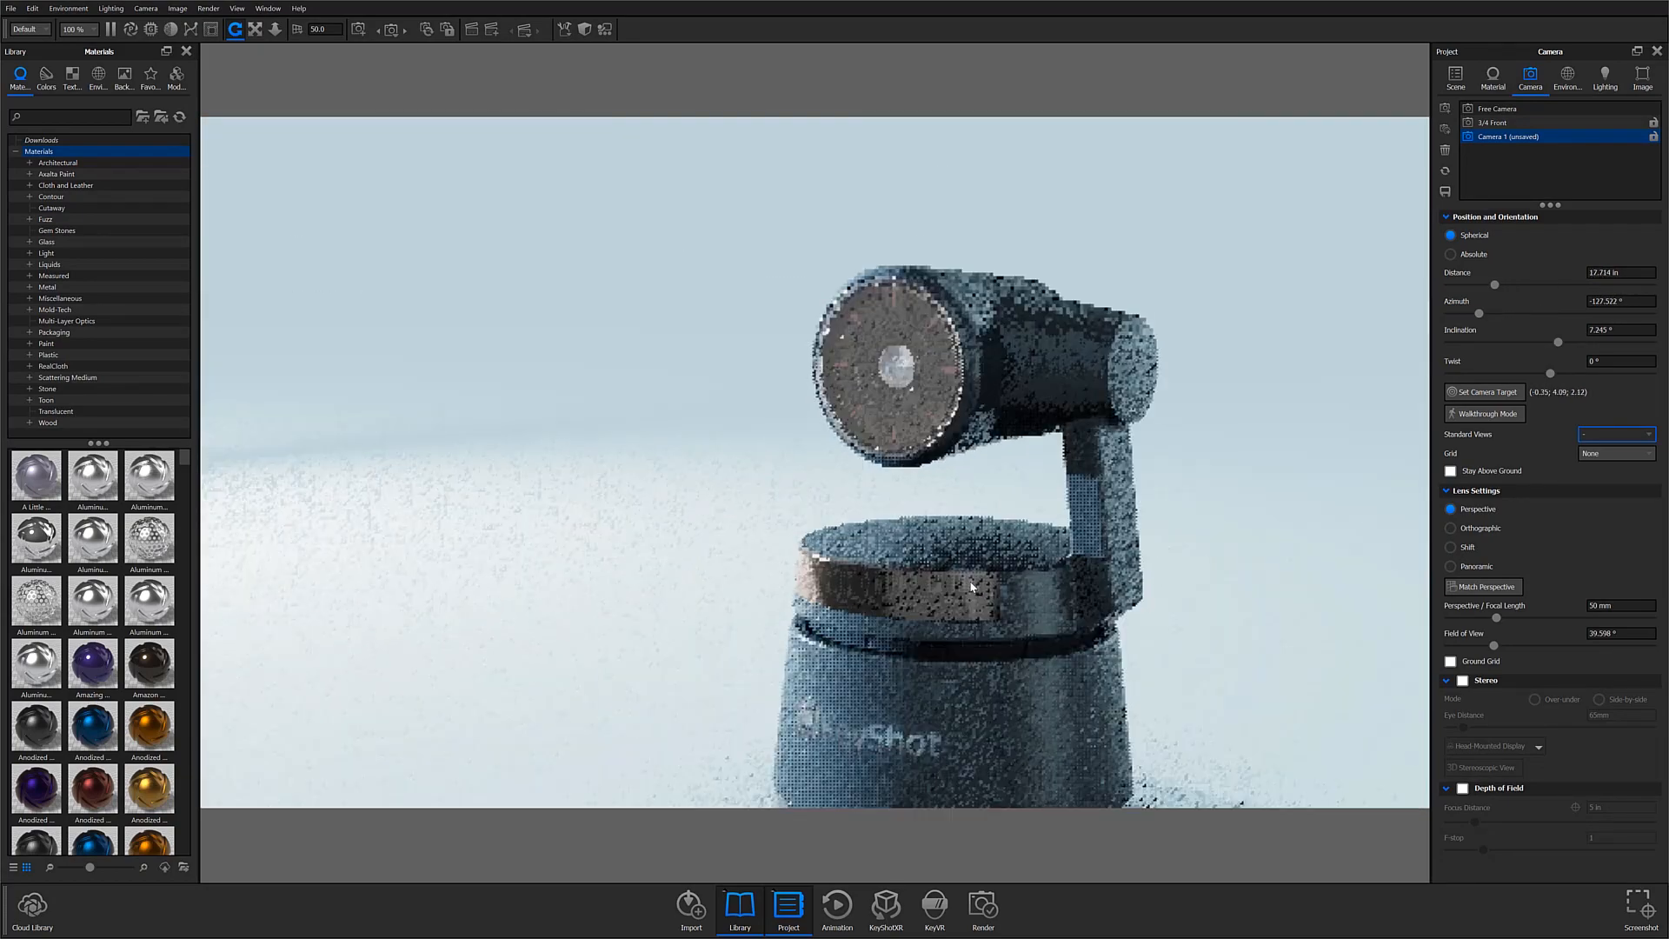
pyautogui.moveTo(876, 596); pyautogui.dragTo(824, 496, button='middle')
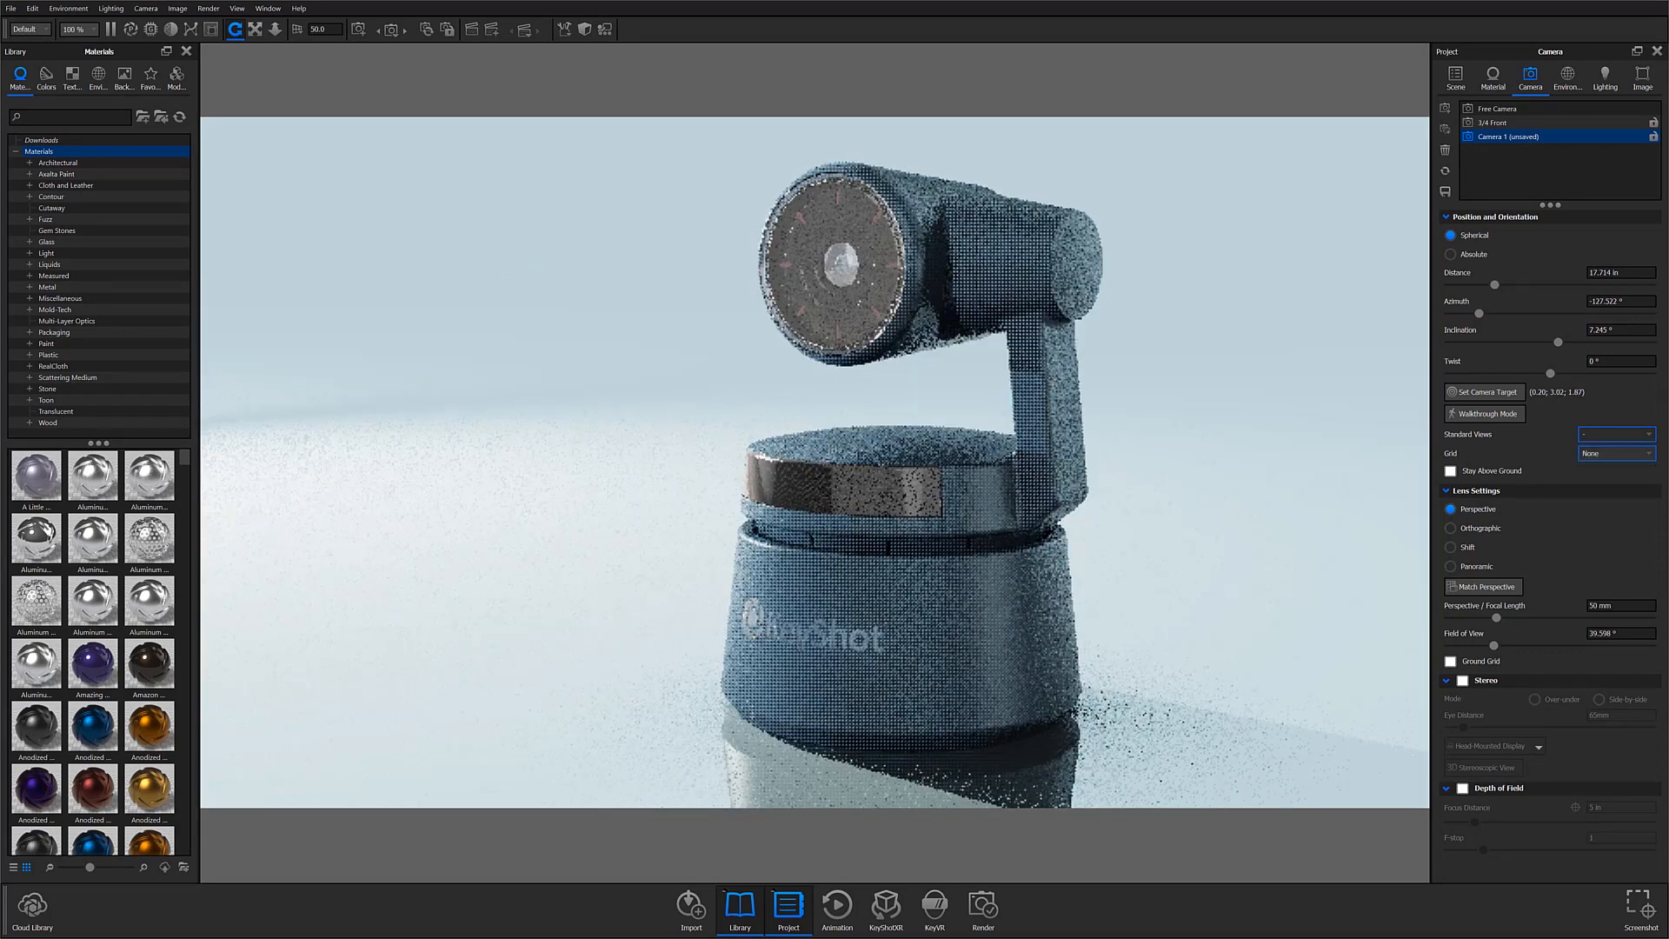
pyautogui.click(1503, 123)
pyautogui.click(1511, 136)
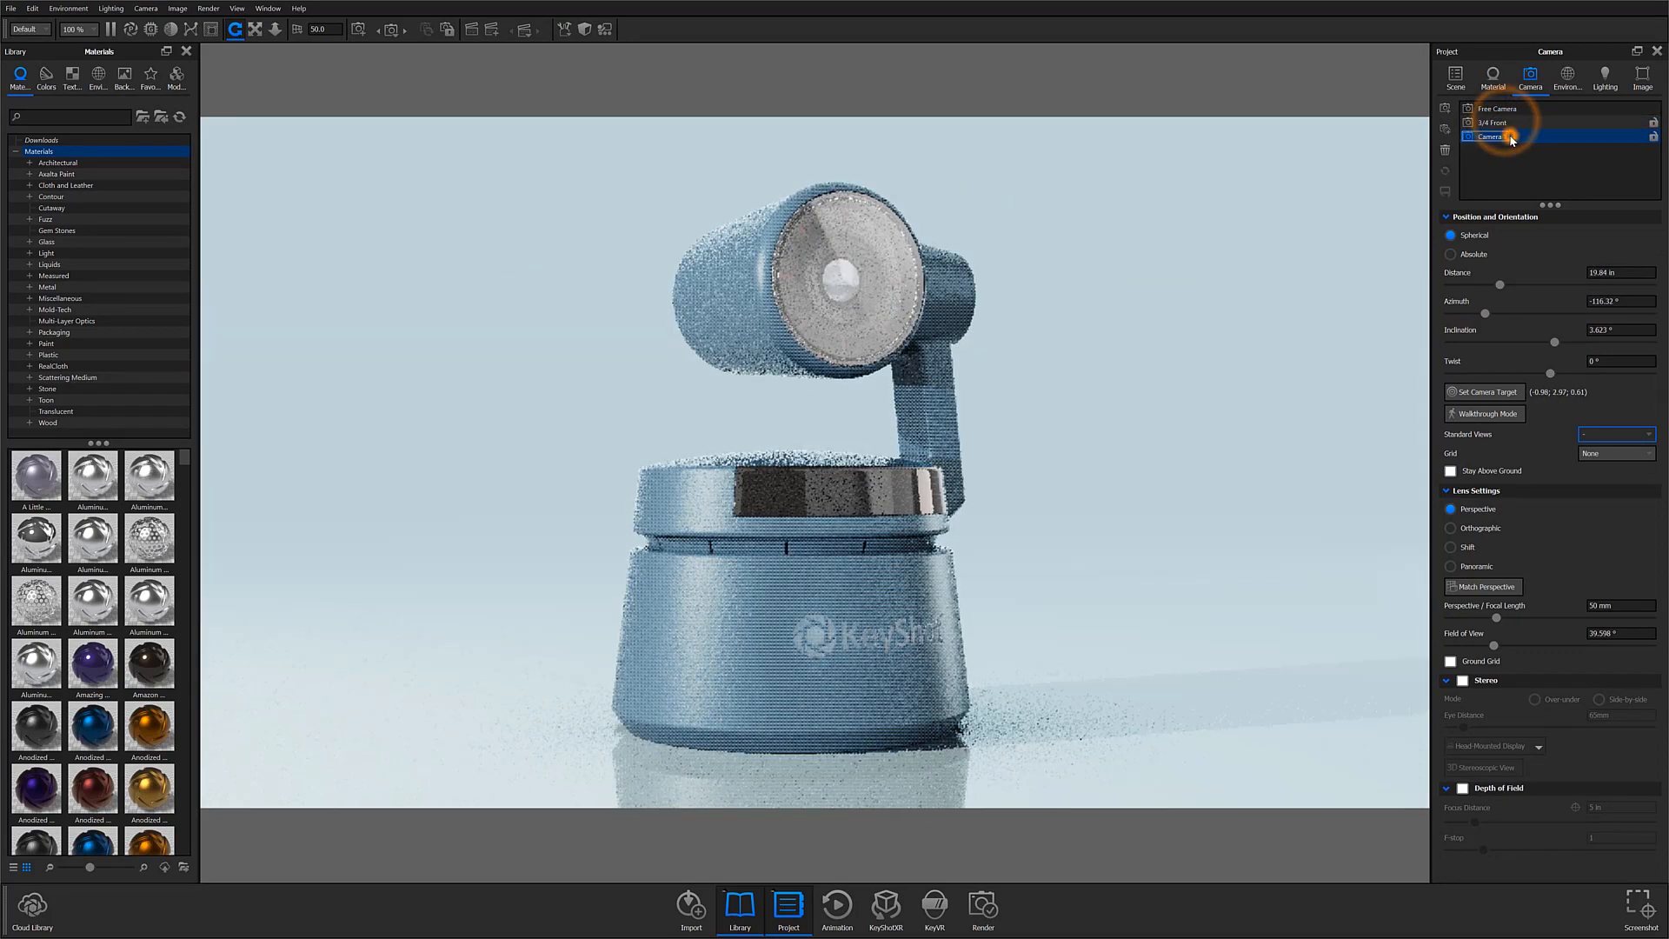
pyautogui.click(1517, 123)
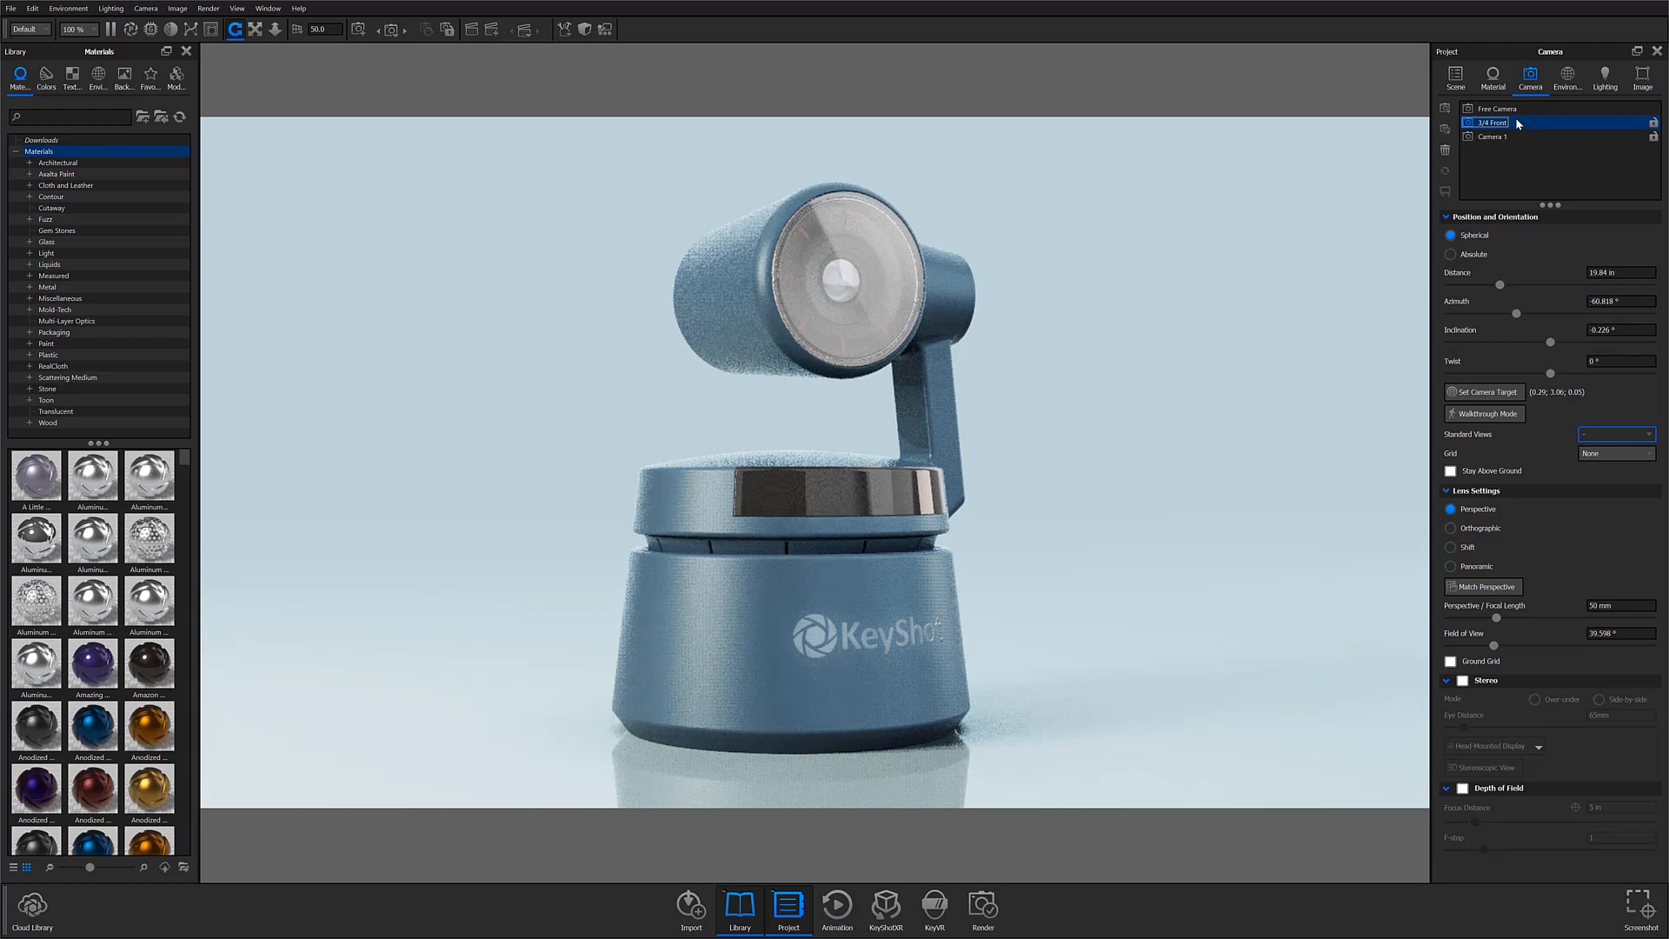
# Step: Lock and unlock the 3/4 Front camera several times, leaving it unlocked
pyautogui.rightClick(1517, 123)
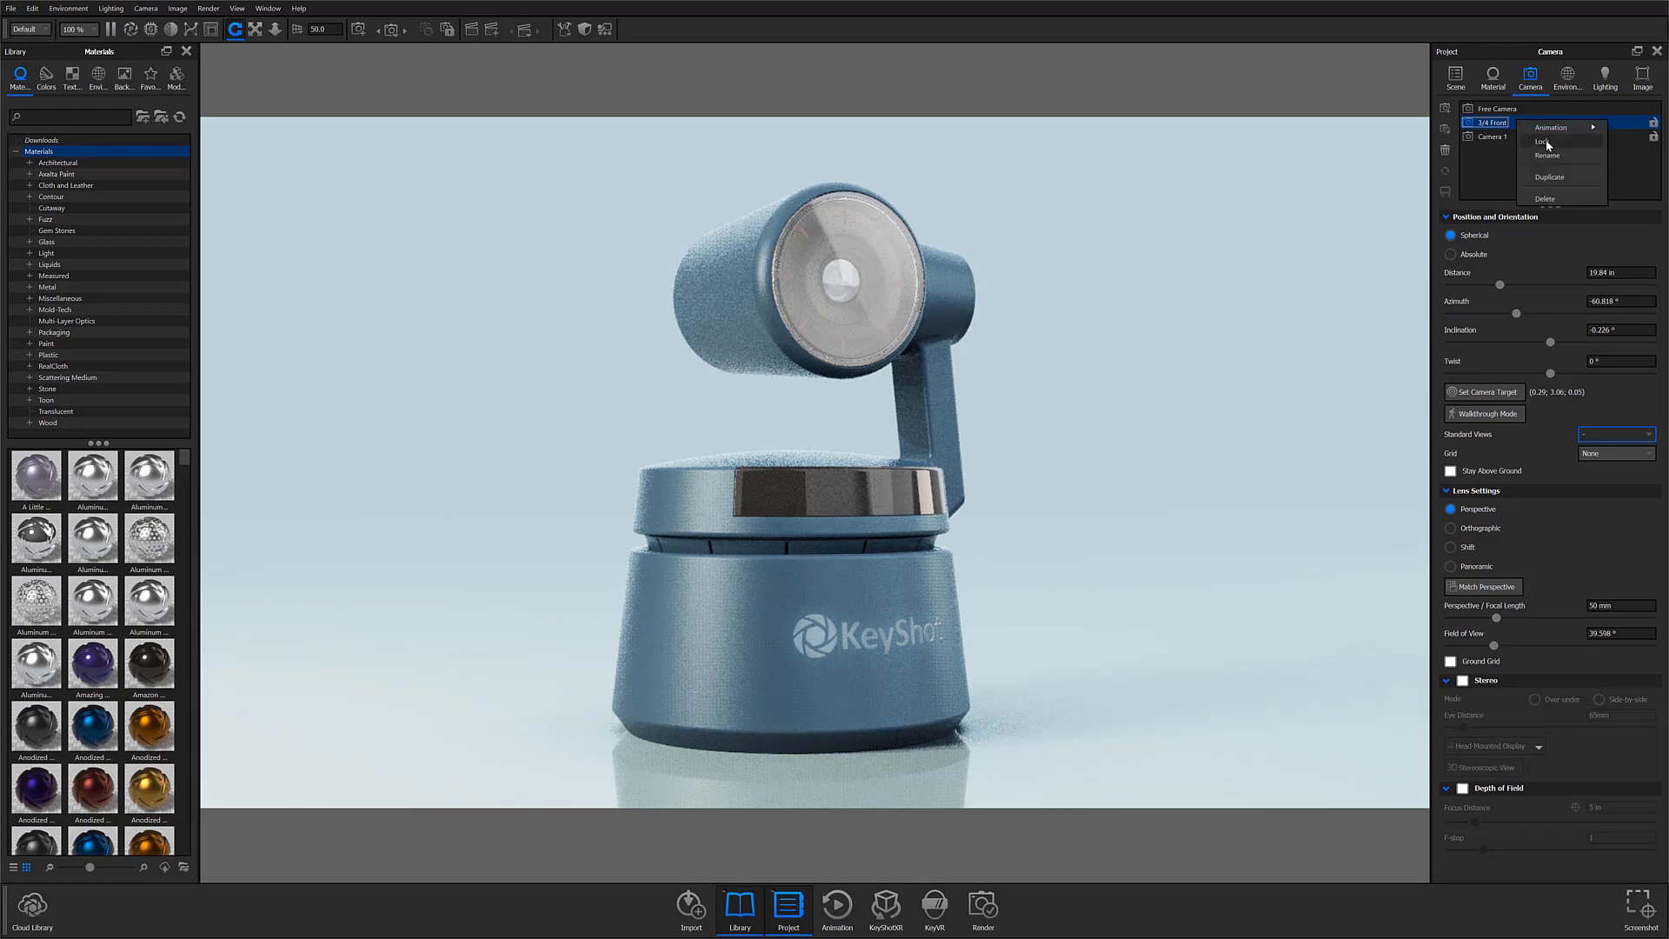
pyautogui.click(1535, 142)
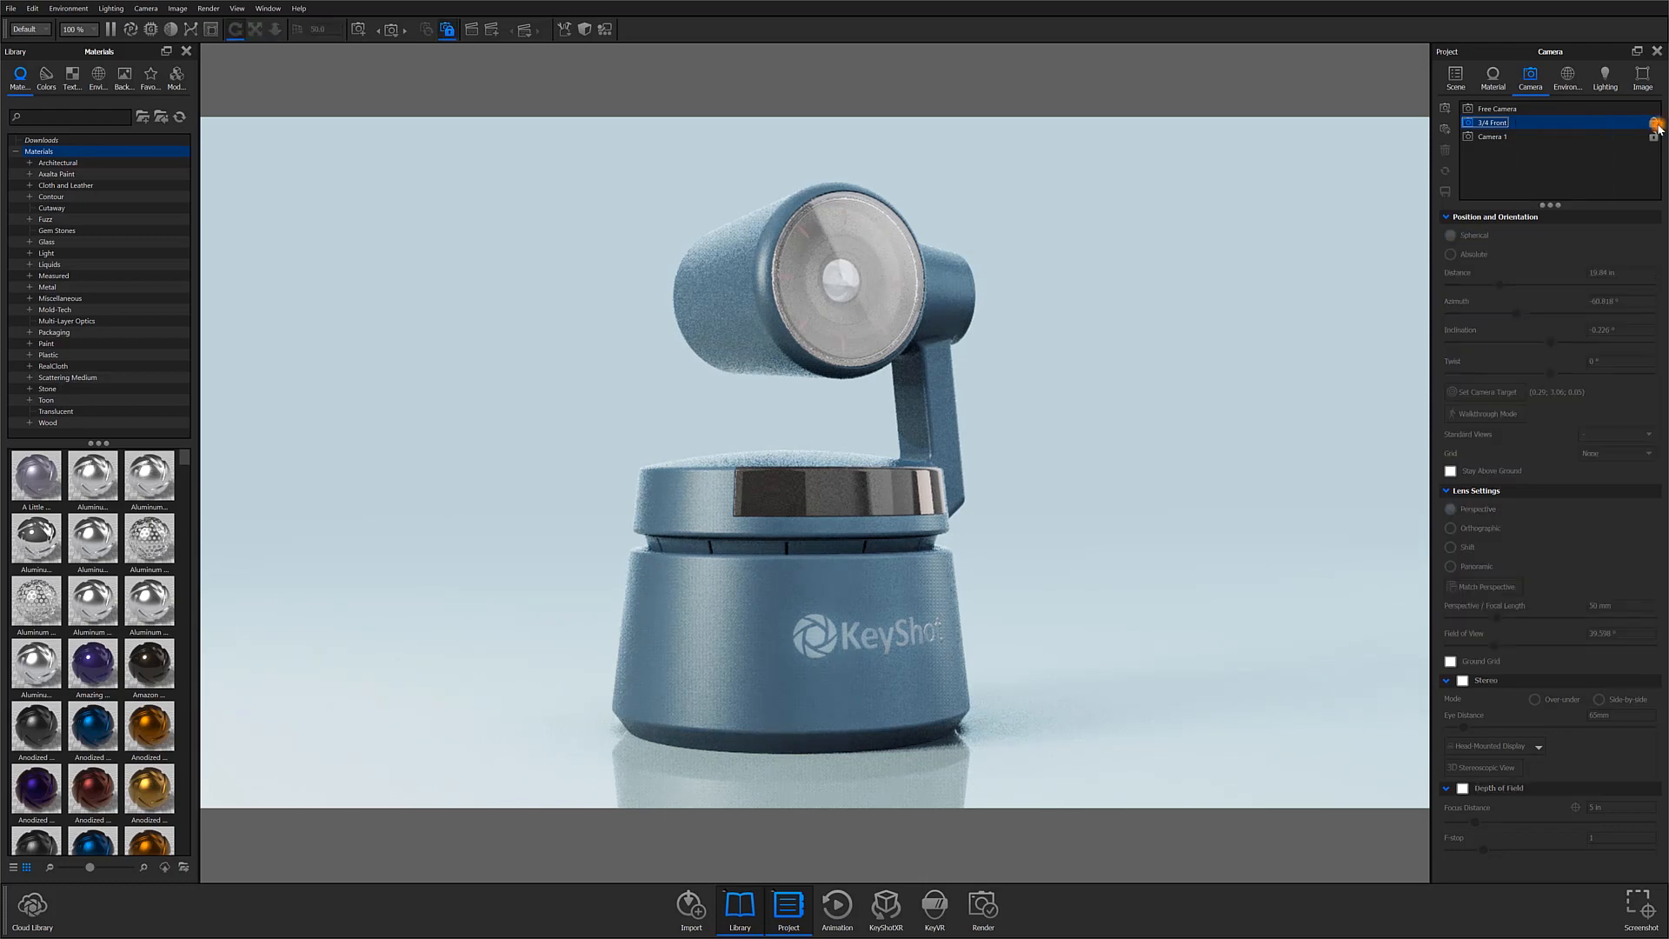
pyautogui.click(1658, 129)
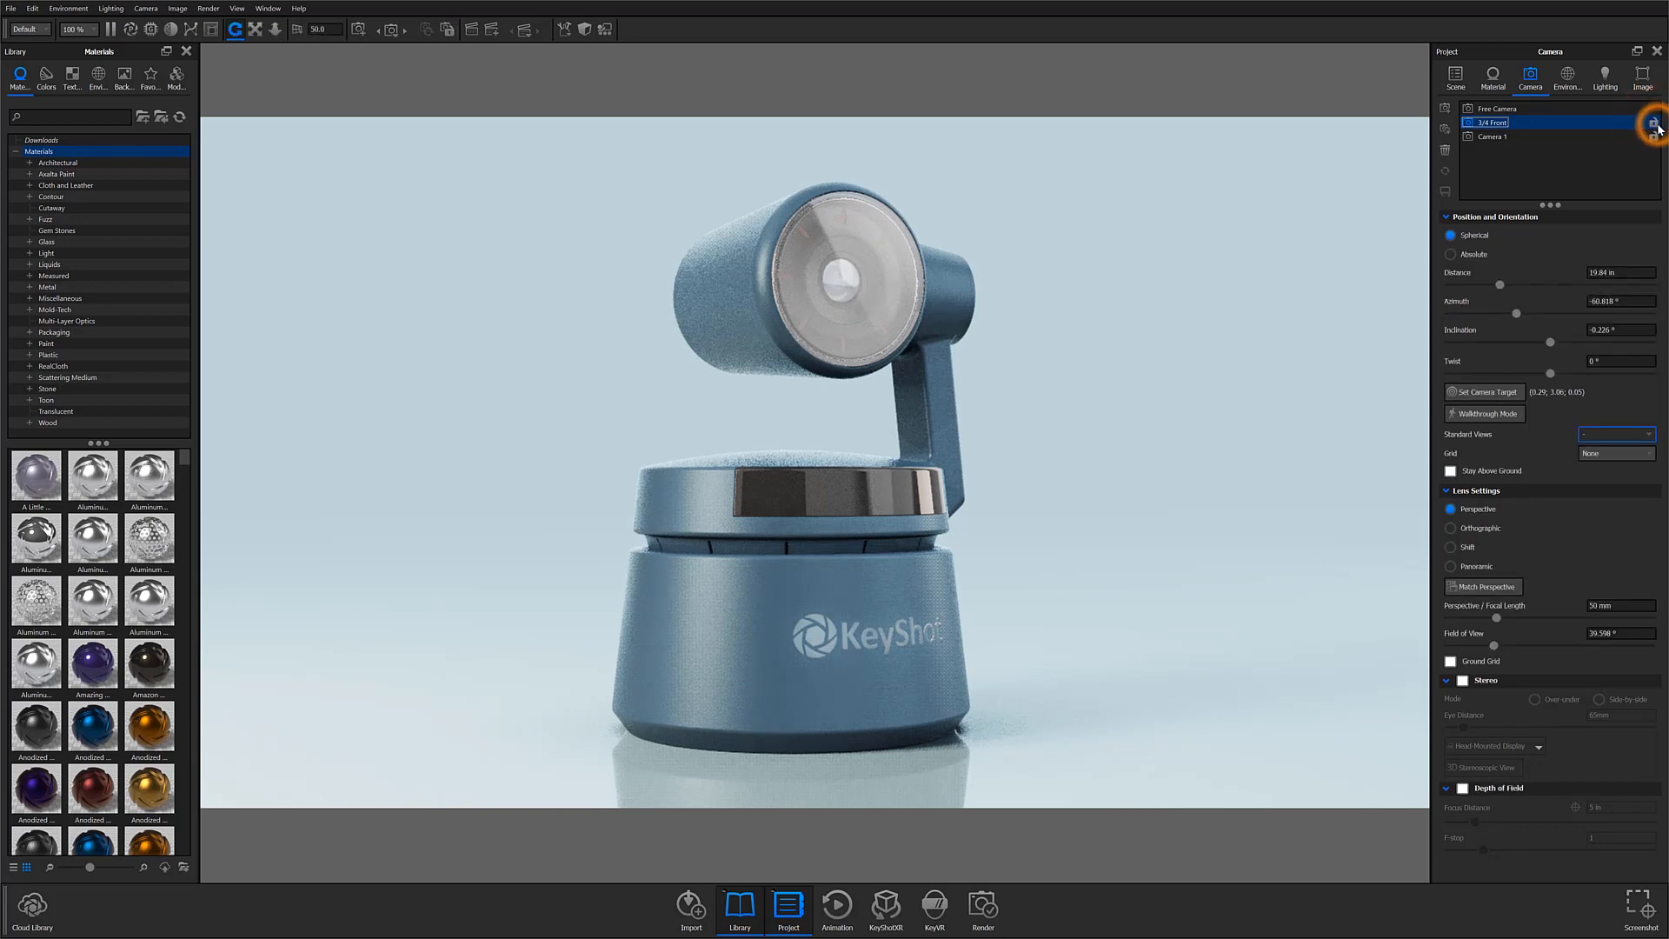
pyautogui.click(1658, 128)
pyautogui.click(1657, 127)
pyautogui.click(1654, 127)
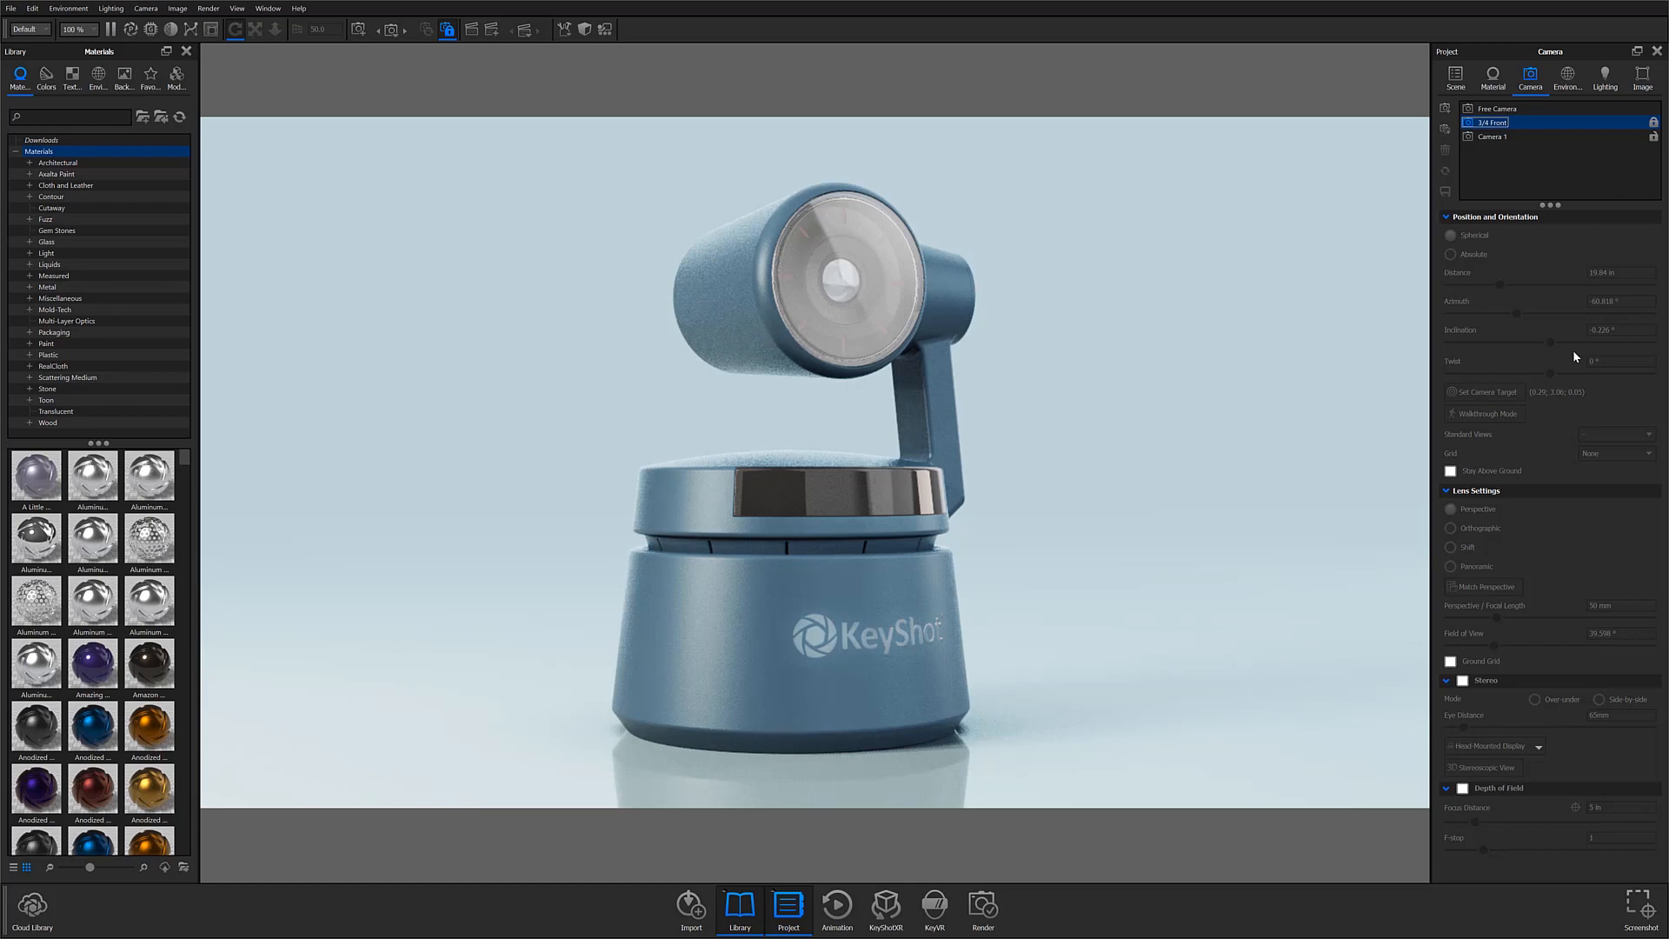
pyautogui.rightClick(1550, 127)
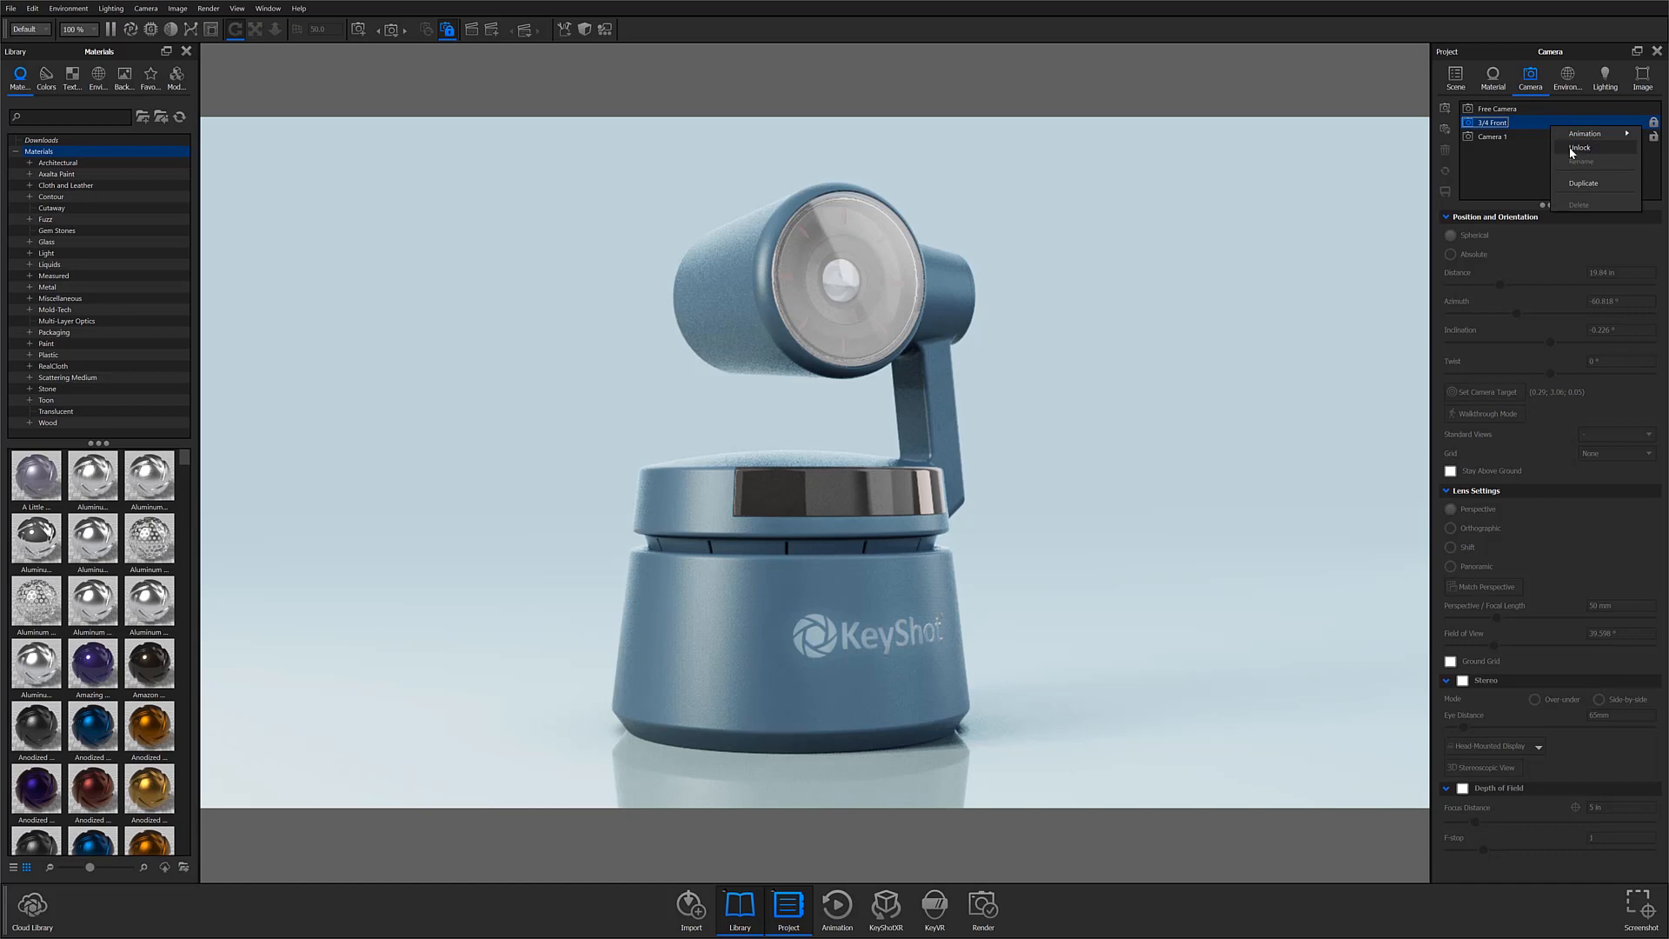
pyautogui.click(1651, 121)
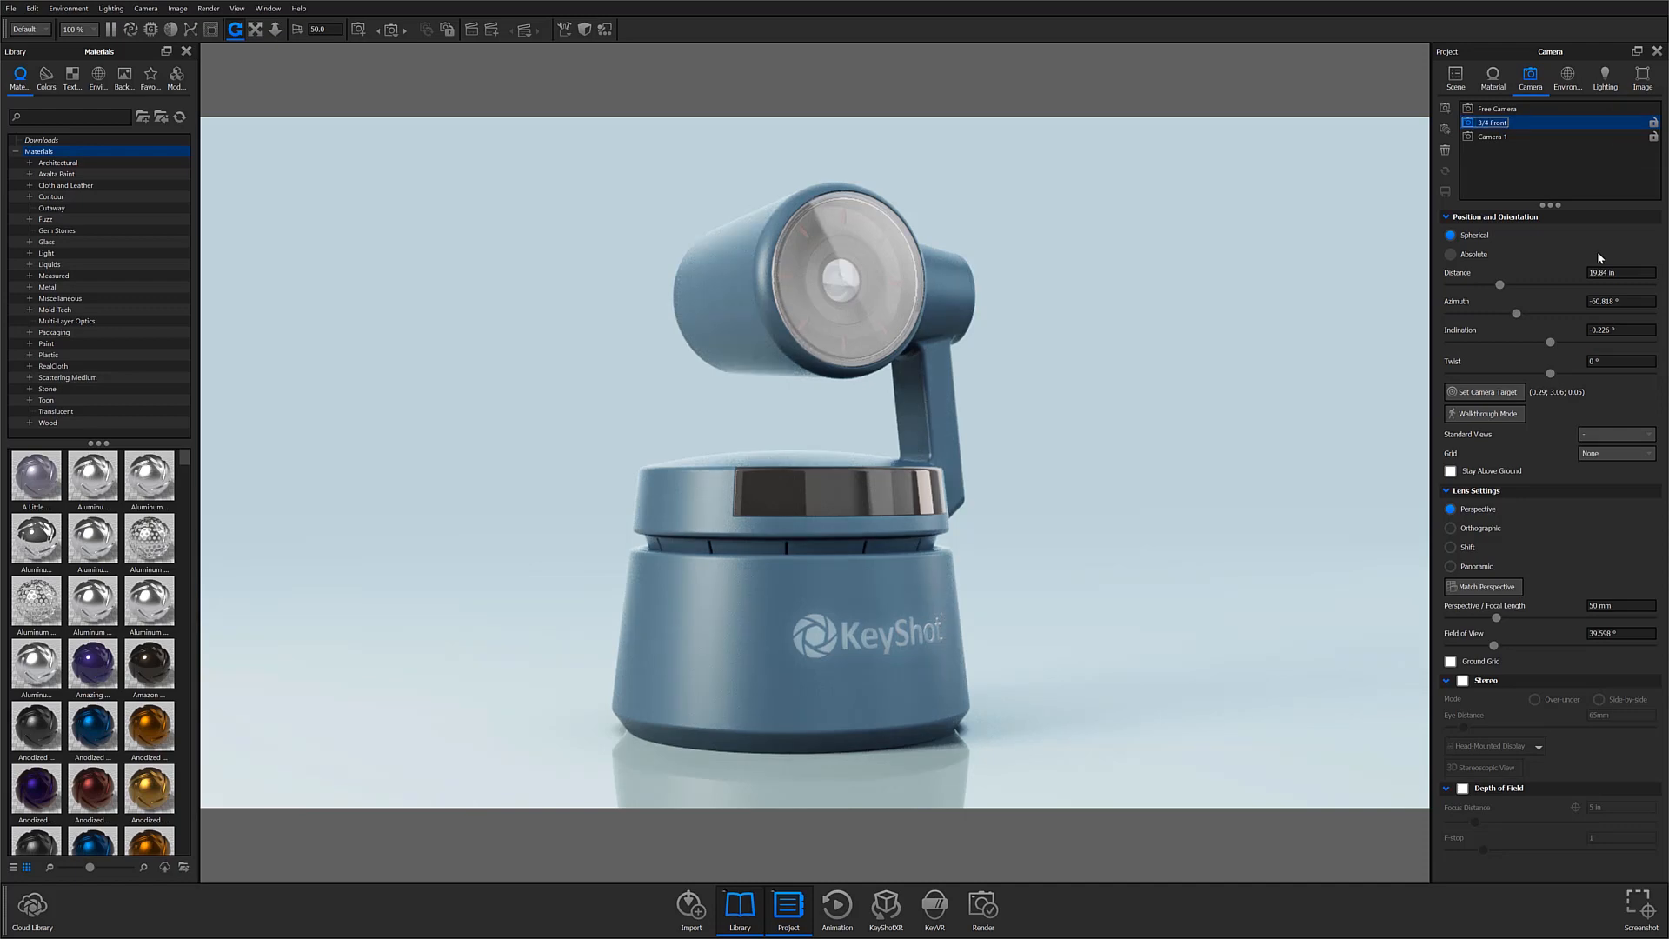
pyautogui.rightClick(1582, 122)
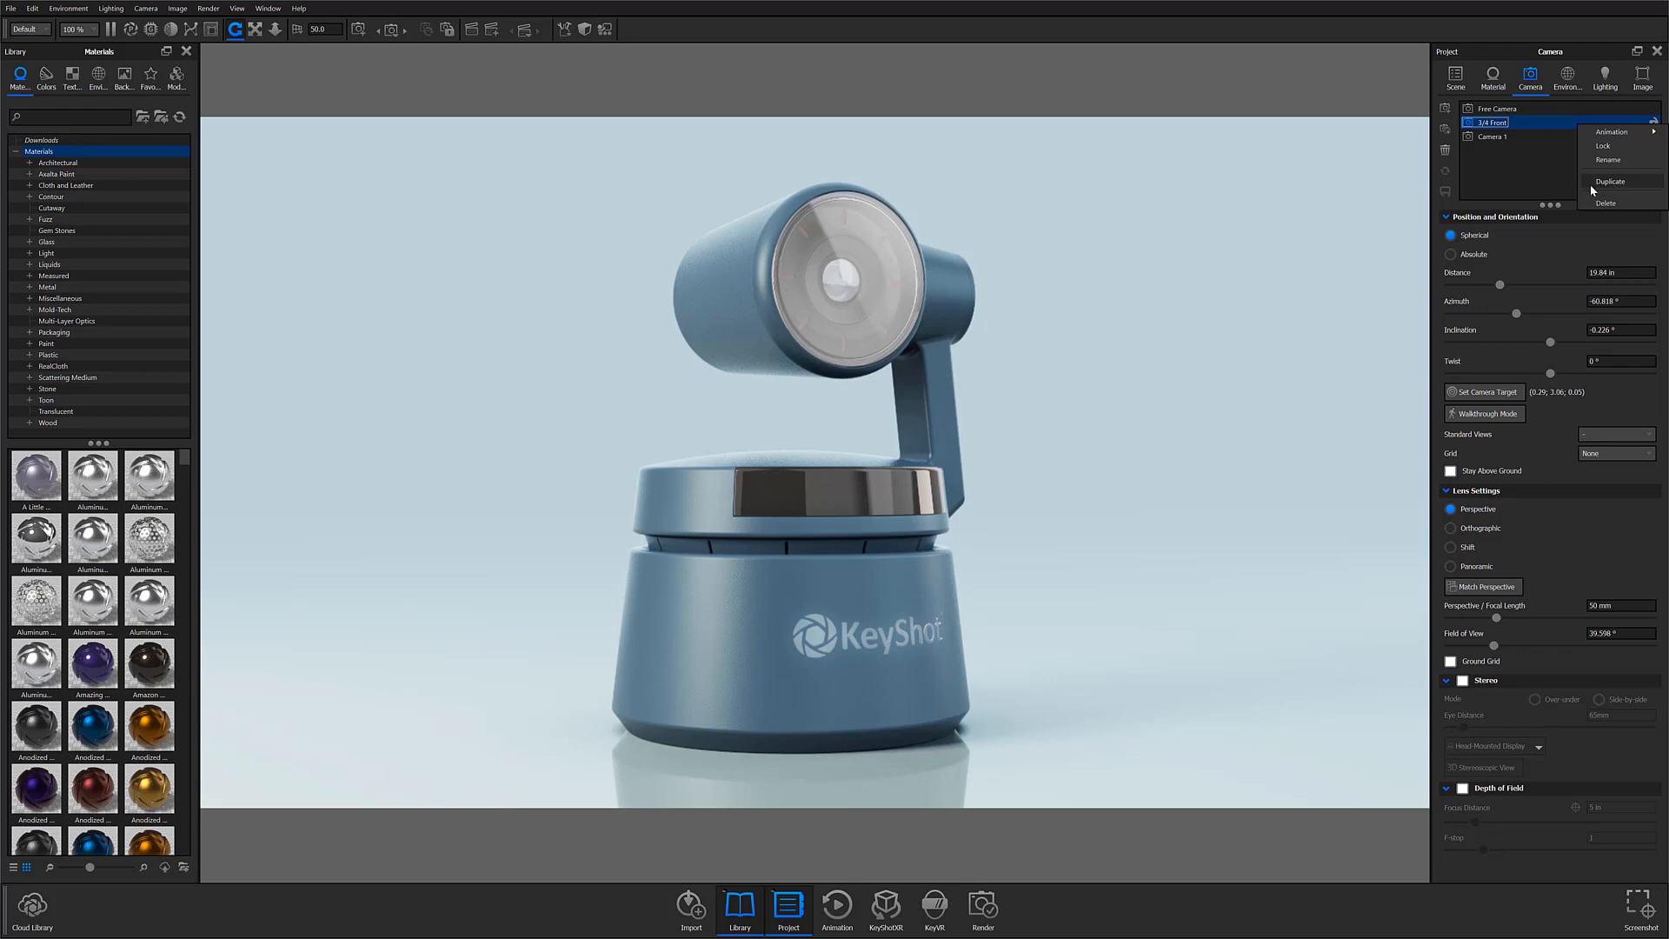
pyautogui.moveTo(1610, 133)
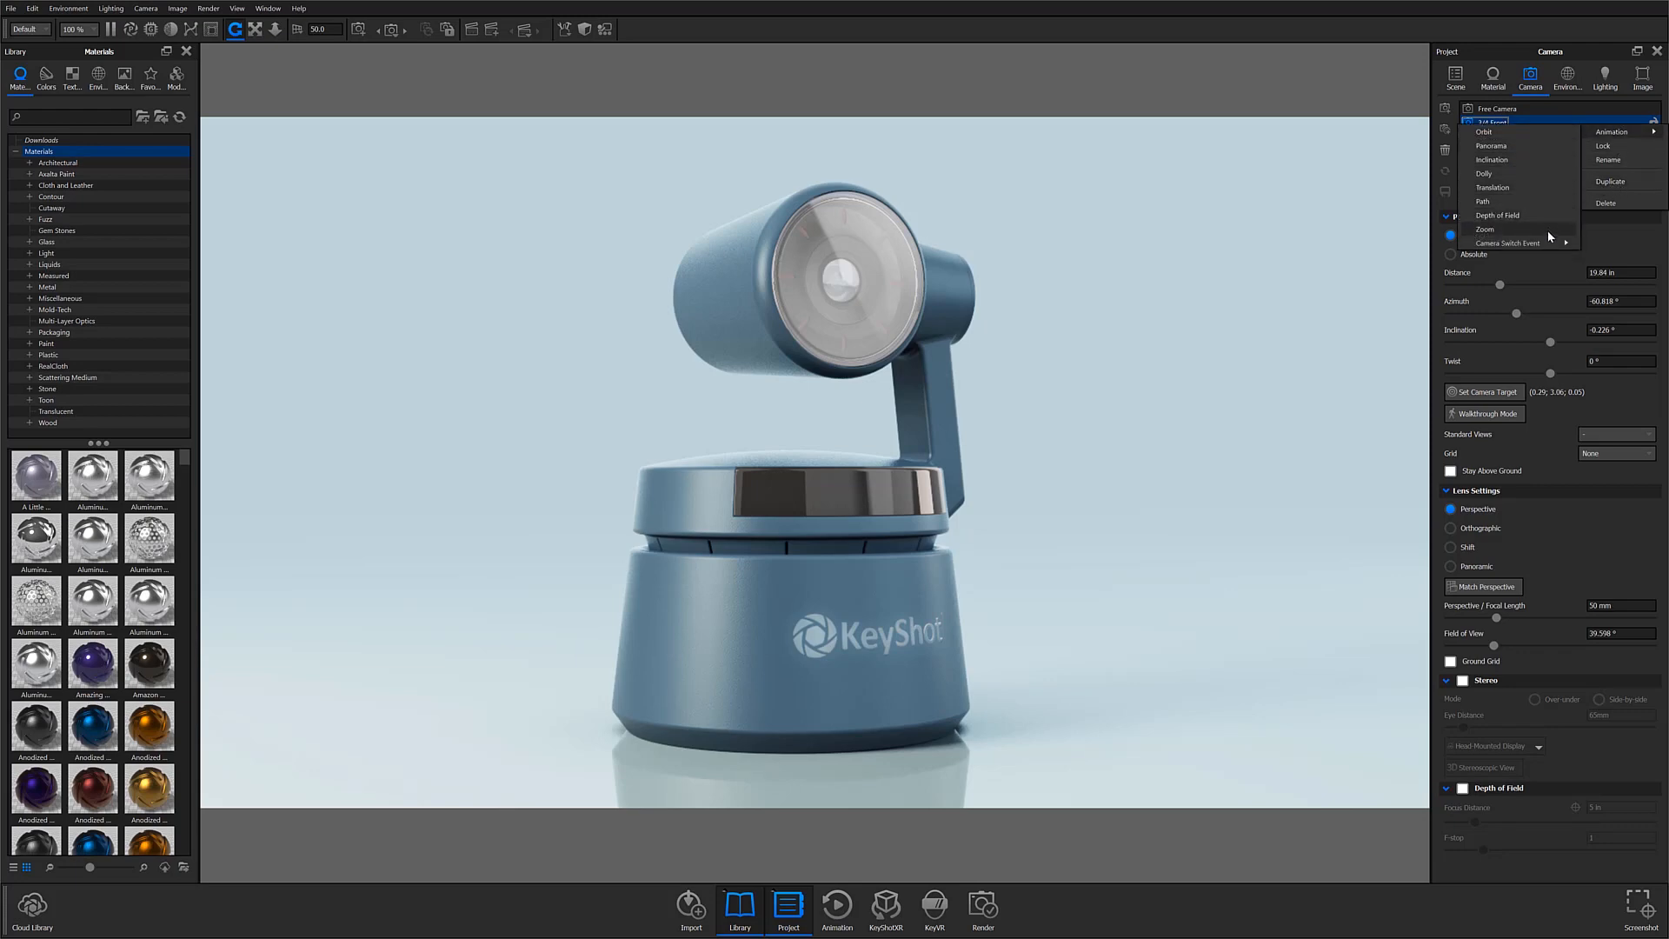
pyautogui.moveTo(1548, 243)
pyautogui.click(1532, 271)
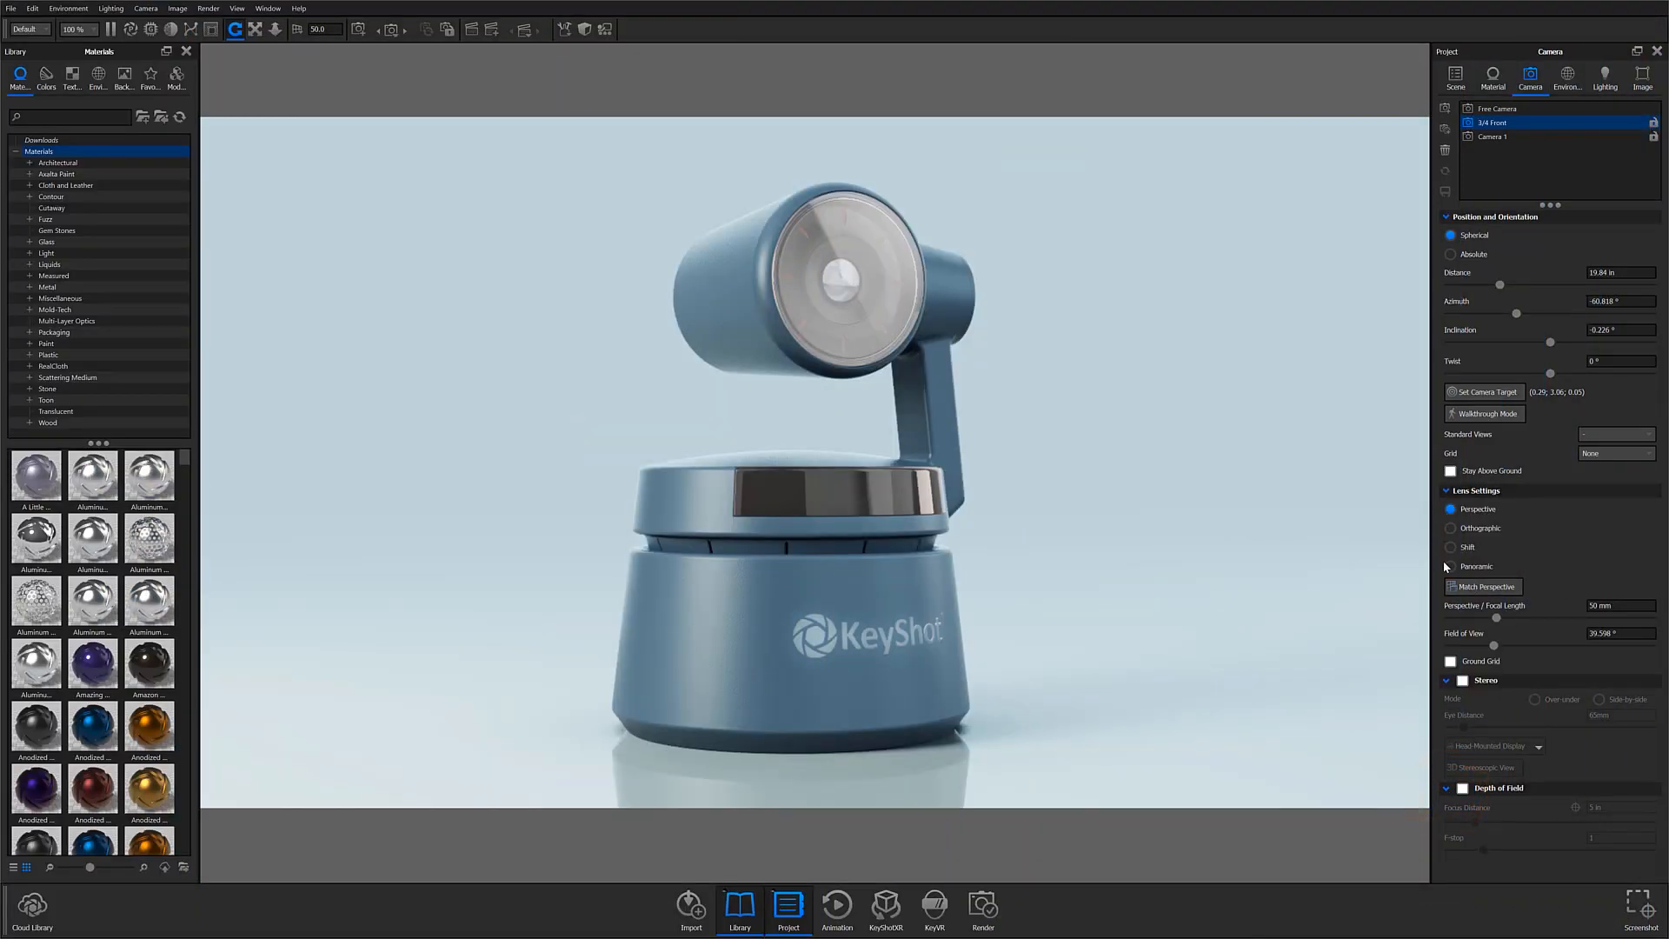
# Step: Try a perspective focal length of about 49.07 mm, switch the lens to Orthographic and tilt the view to about 3.8° inclination
pyautogui.click(1496, 509)
pyautogui.moveTo(1496, 618)
pyautogui.mouseDown()
pyautogui.moveTo(1535, 622)
pyautogui.moveTo(1459, 623)
pyautogui.moveTo(1493, 621)
pyautogui.mouseUp()
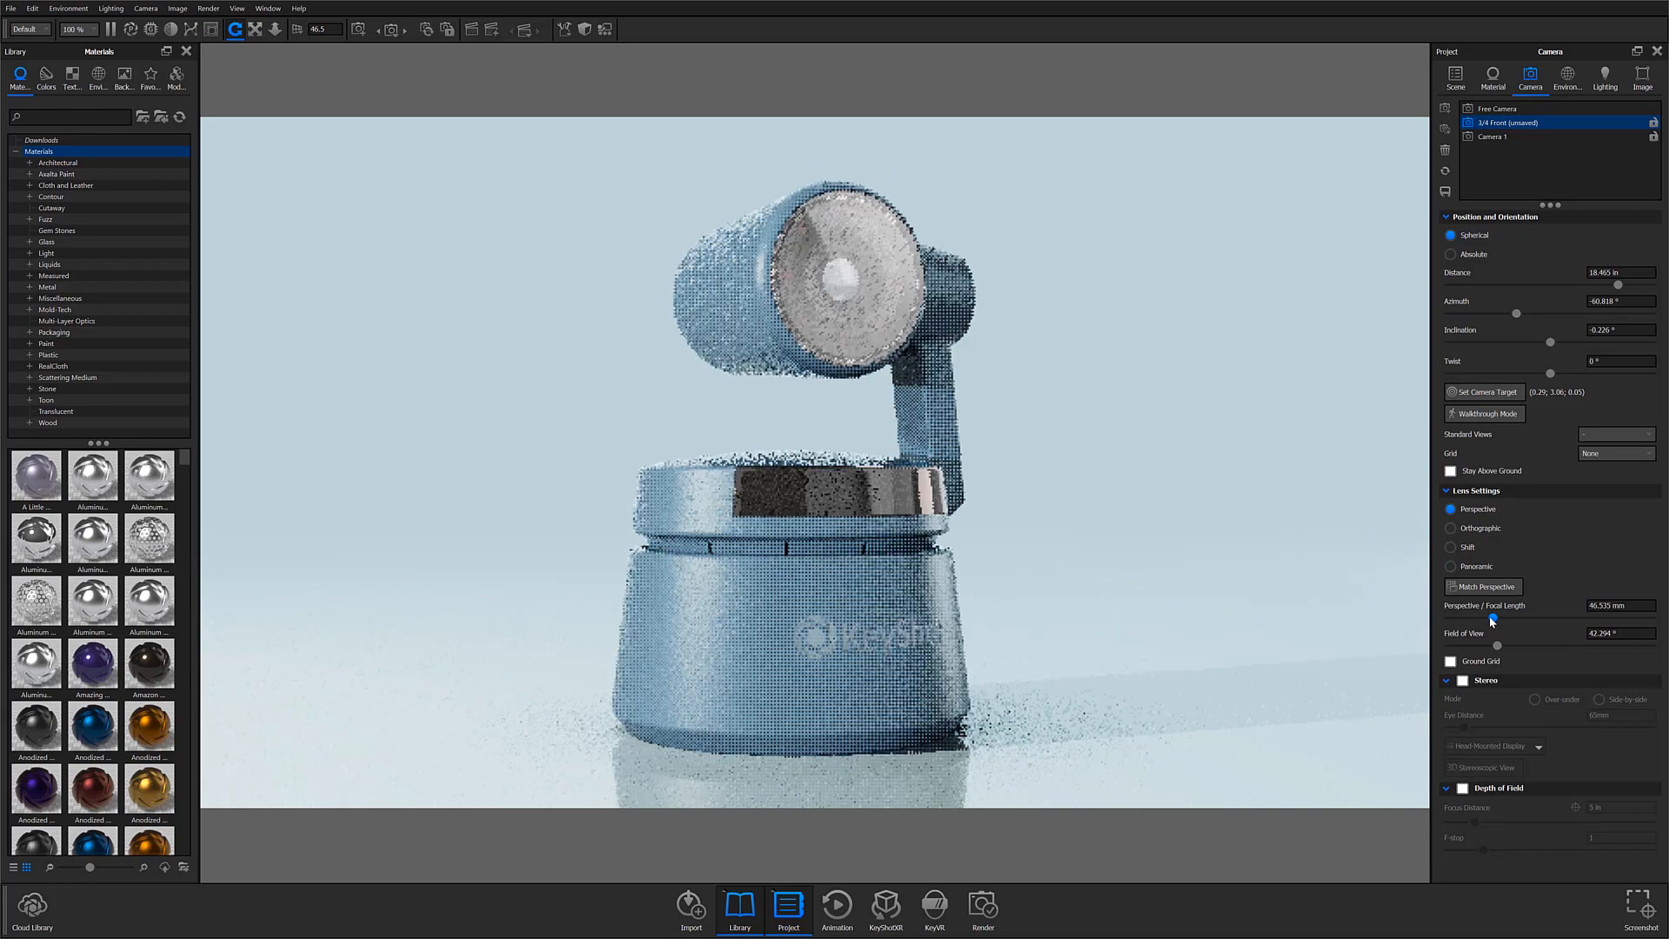
pyautogui.click(1495, 530)
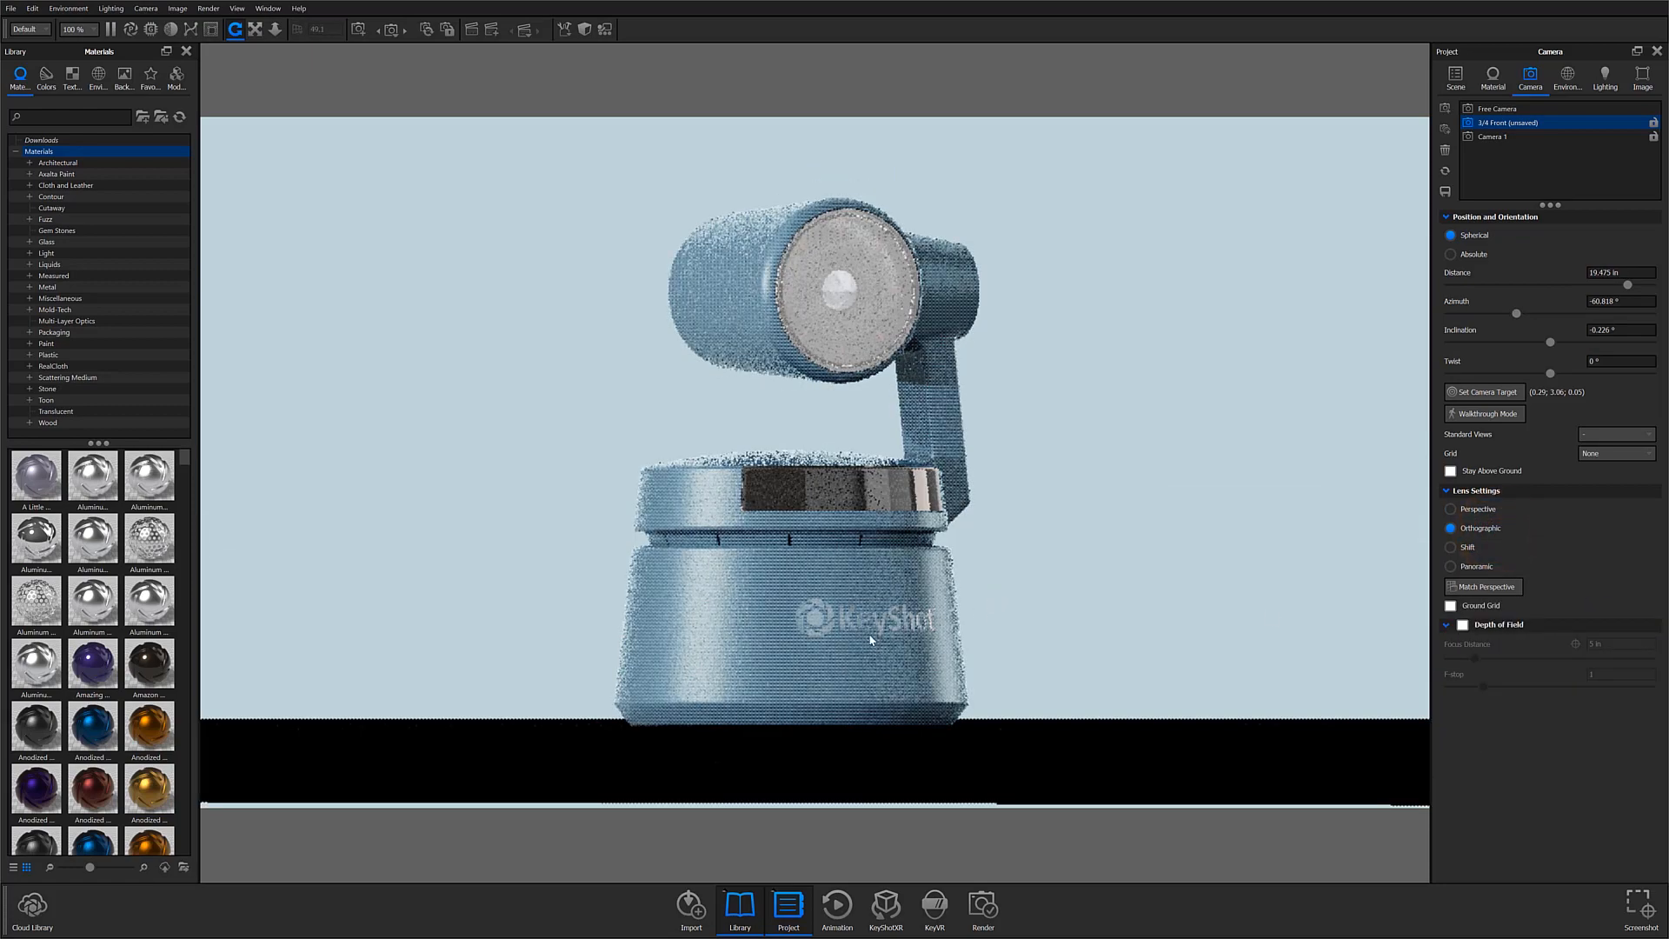
pyautogui.moveTo(885, 619); pyautogui.dragTo(885, 634)
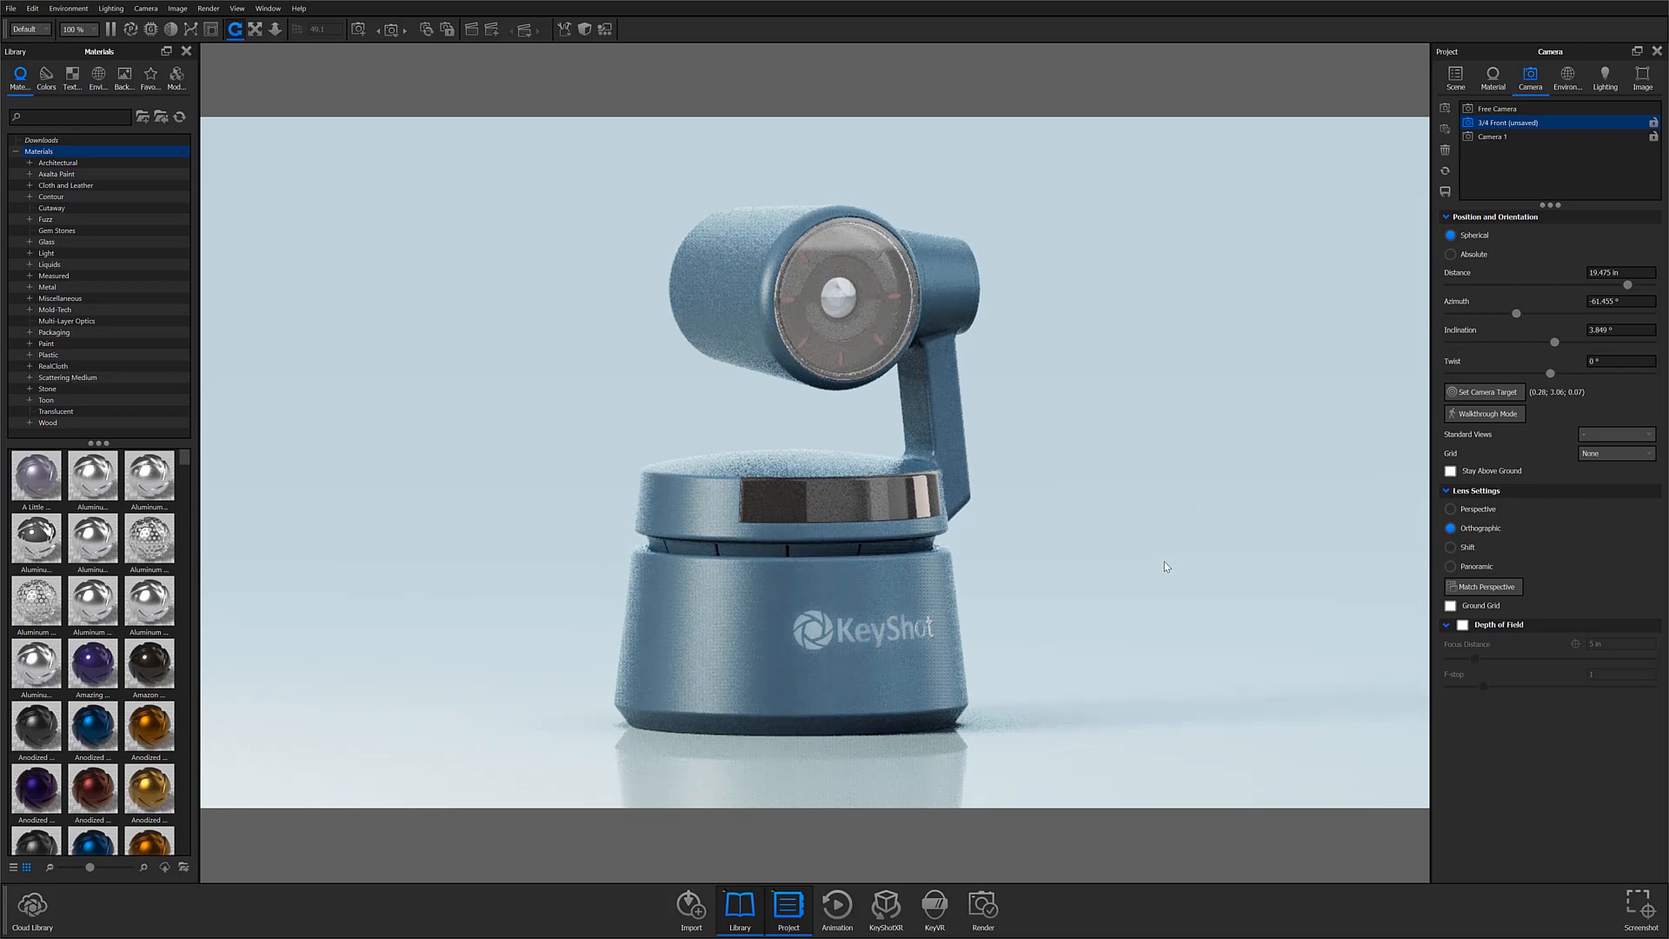
# Step: Switch the lens to Shift, try a focal length of about 40.67 mm and vertical shift of -0.044, and estimate the vertical shift
pyautogui.click(1478, 548)
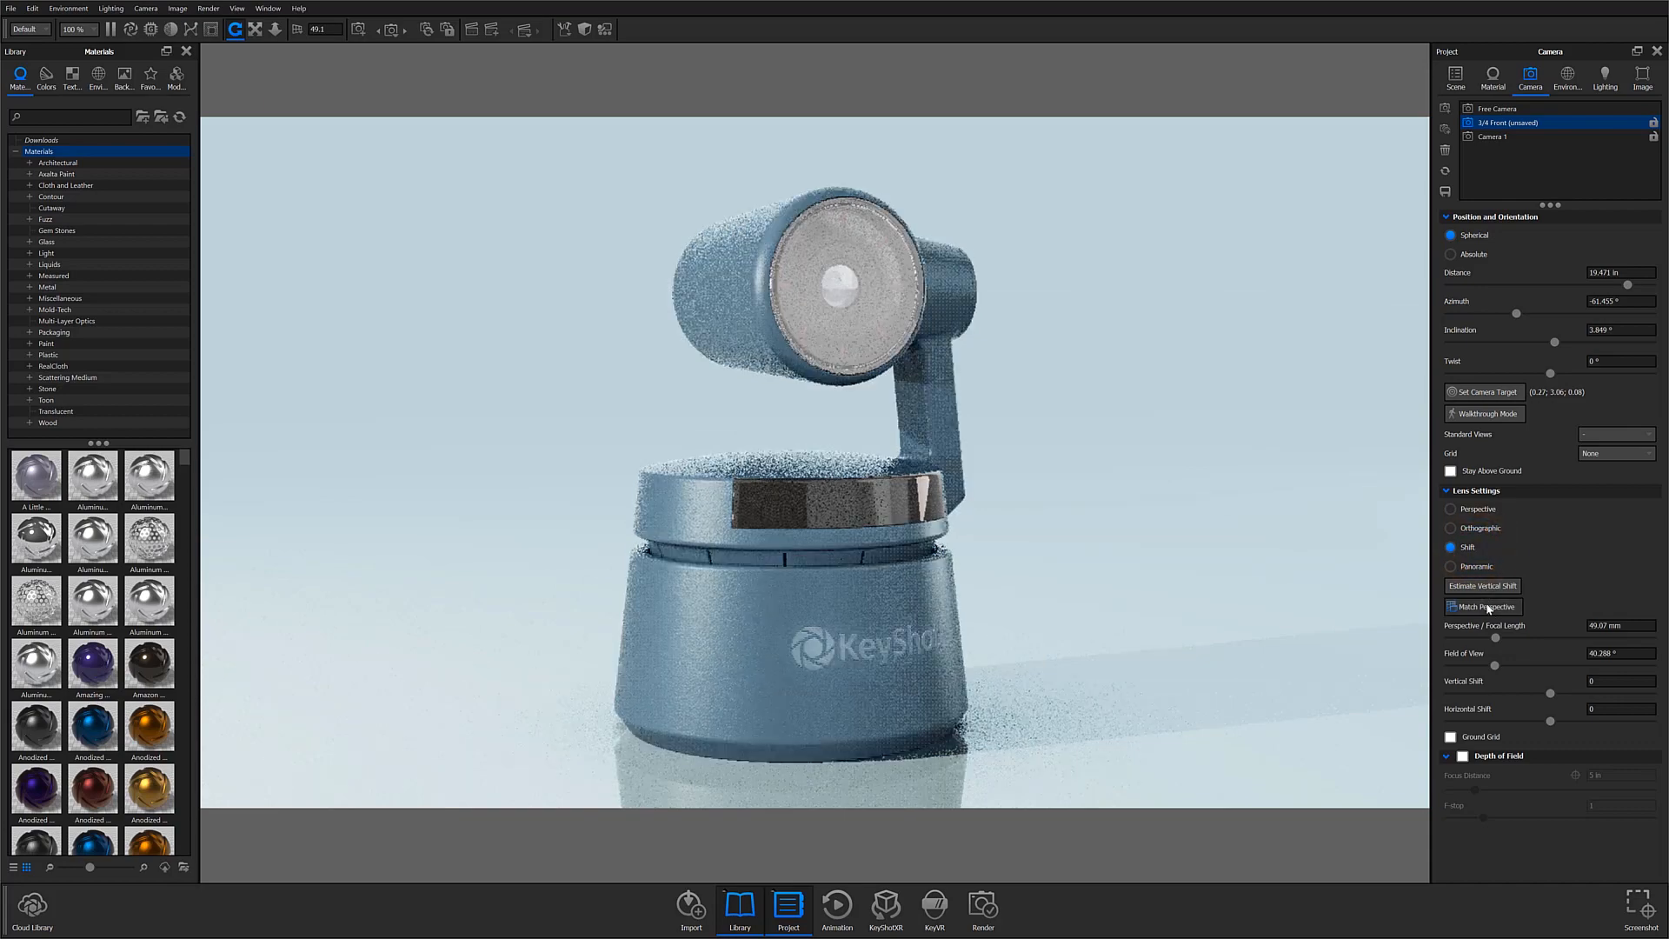
pyautogui.moveTo(1495, 638); pyautogui.dragTo(1547, 696)
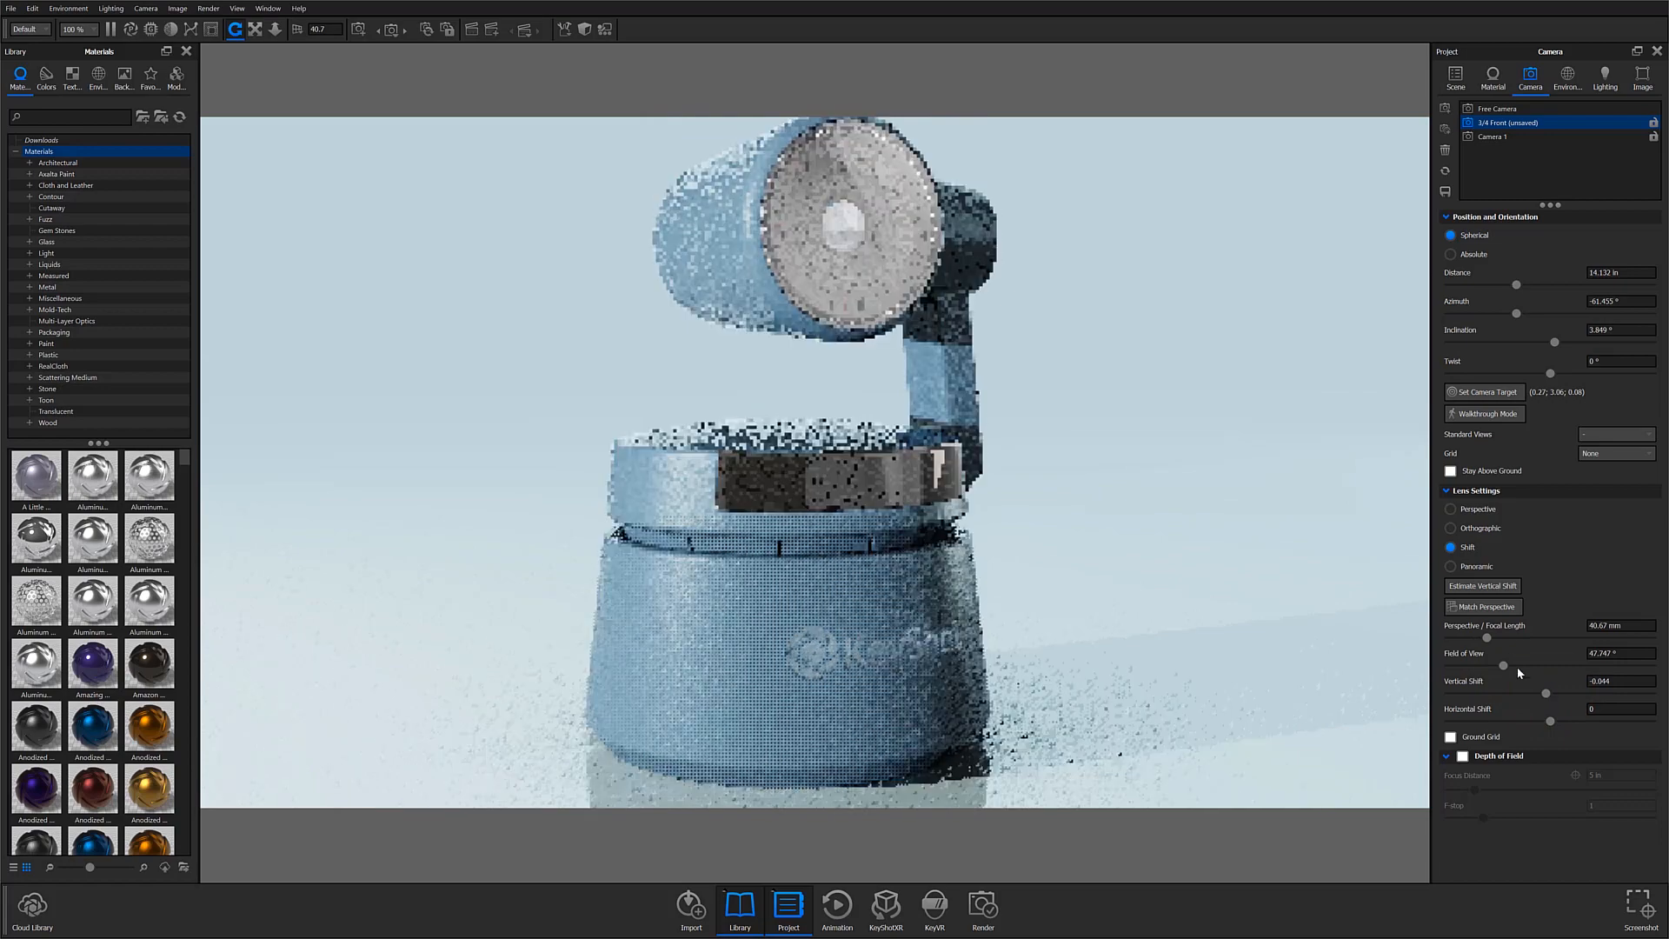
pyautogui.click(1492, 588)
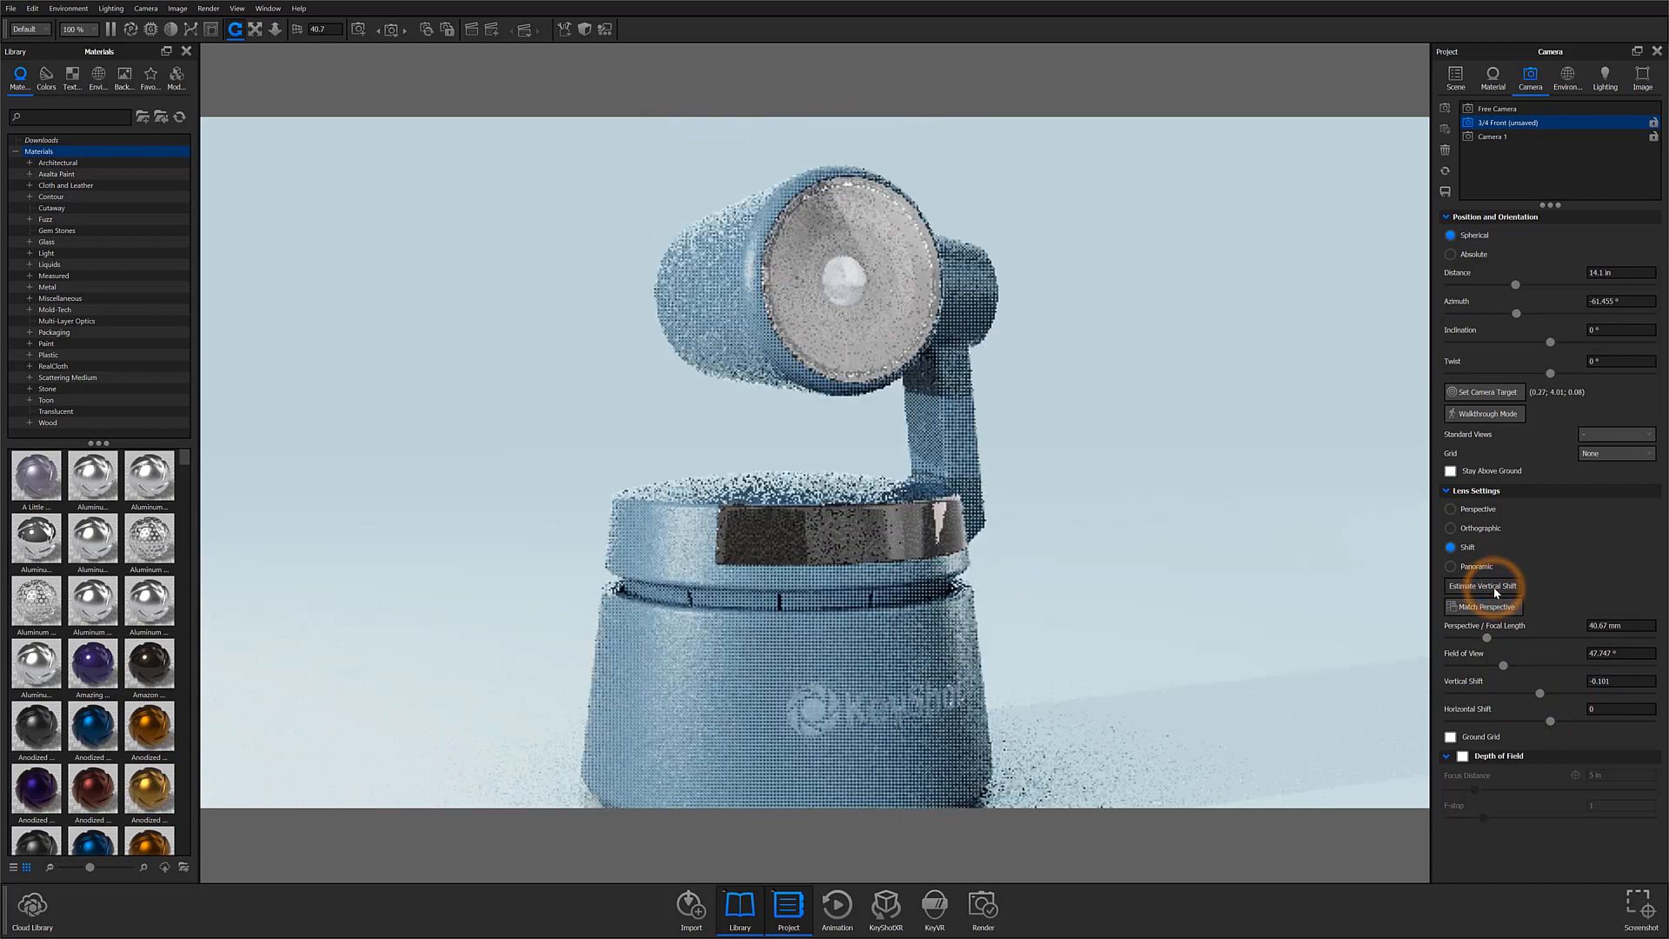
# Step: Switch the lens to Panoramic, look around the preview slightly and try the Spherical and Cube Map modes
pyautogui.click(1478, 568)
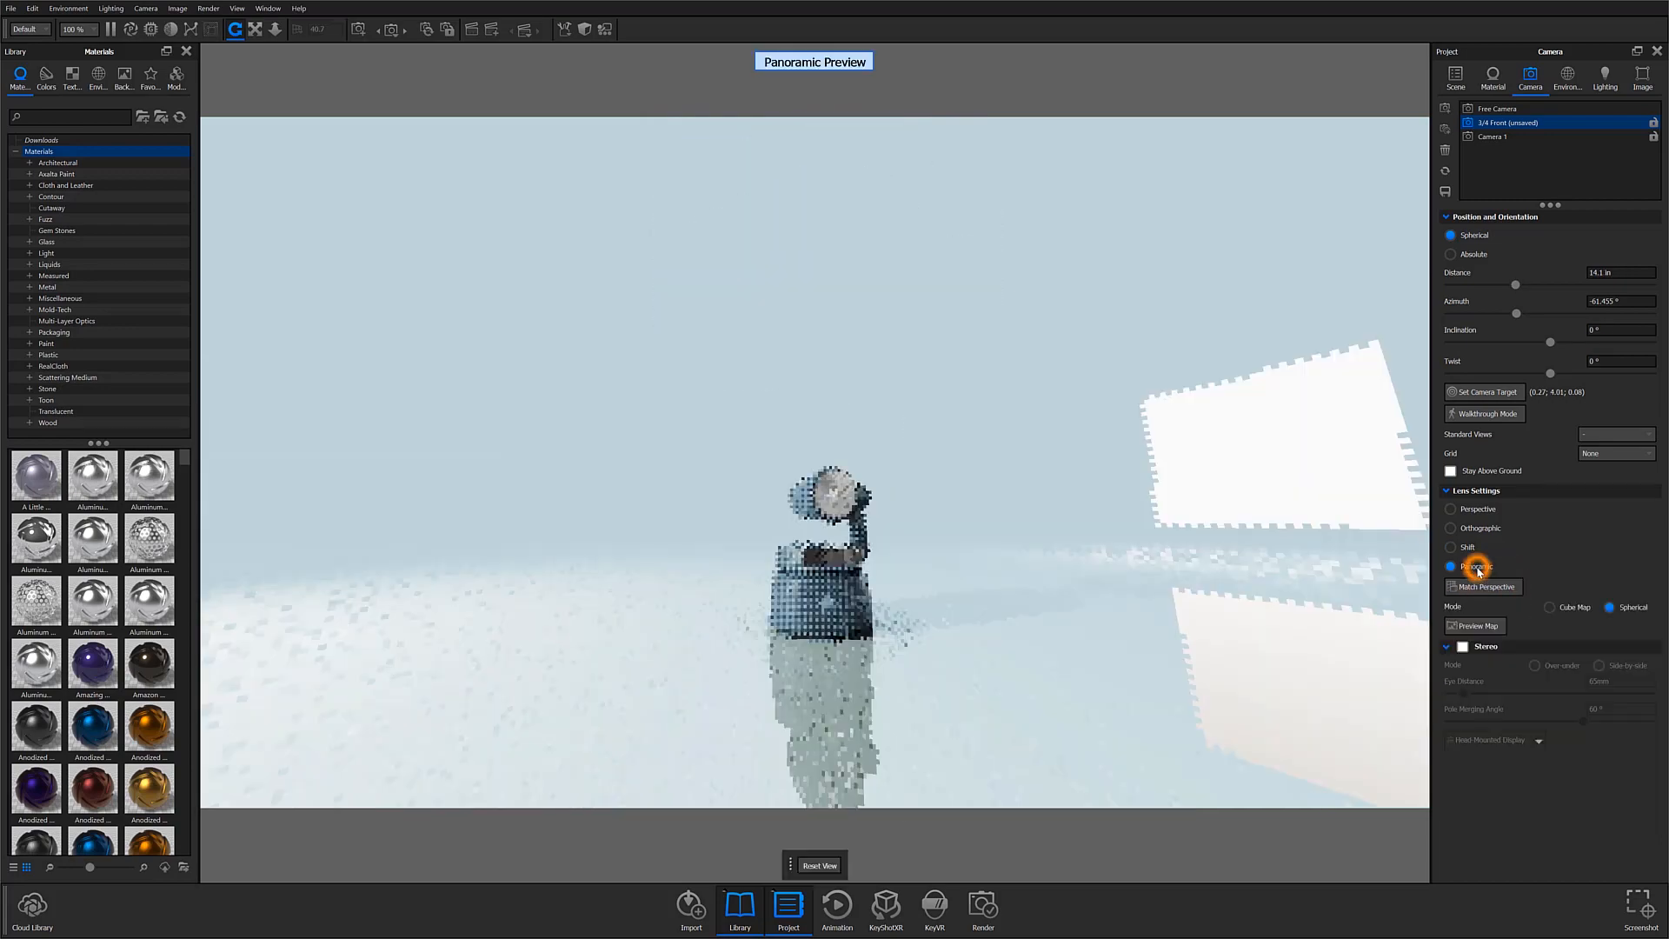
pyautogui.moveTo(1069, 696)
pyautogui.mouseDown()
pyautogui.moveTo(1017, 694)
pyautogui.moveTo(1101, 698)
pyautogui.moveTo(1078, 693)
pyautogui.mouseUp()
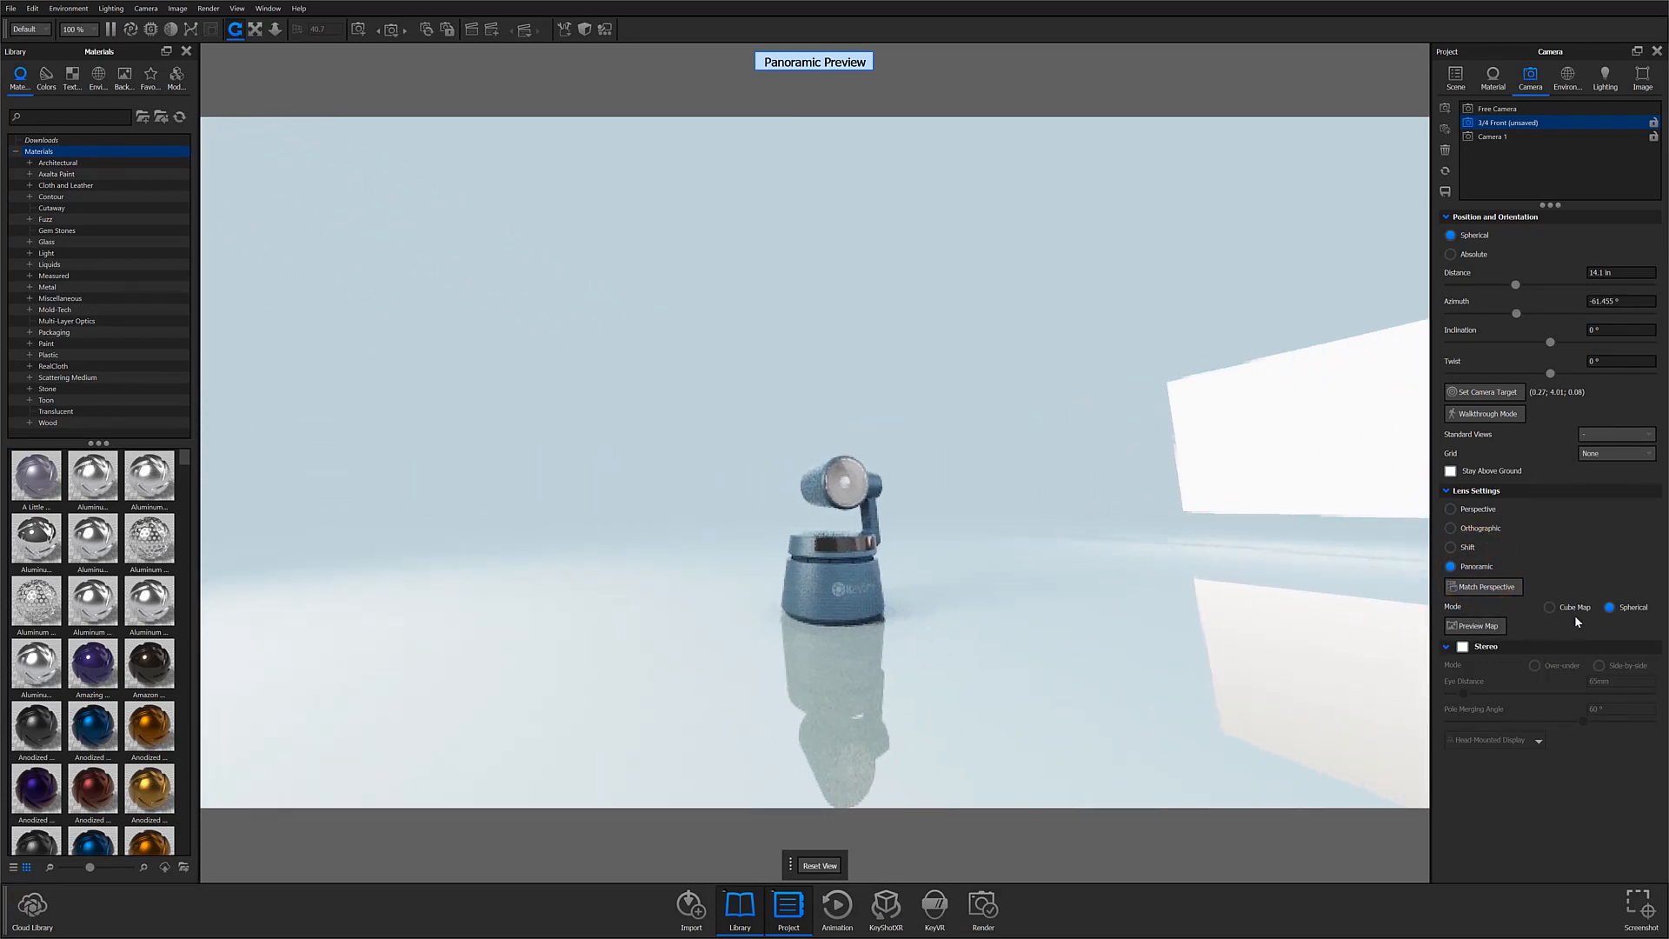
pyautogui.click(1622, 607)
pyautogui.click(1576, 610)
# Step: Return the lens to Perspective and restore the saved 3/4 Front view by switching to Free Camera and back
pyautogui.click(1474, 512)
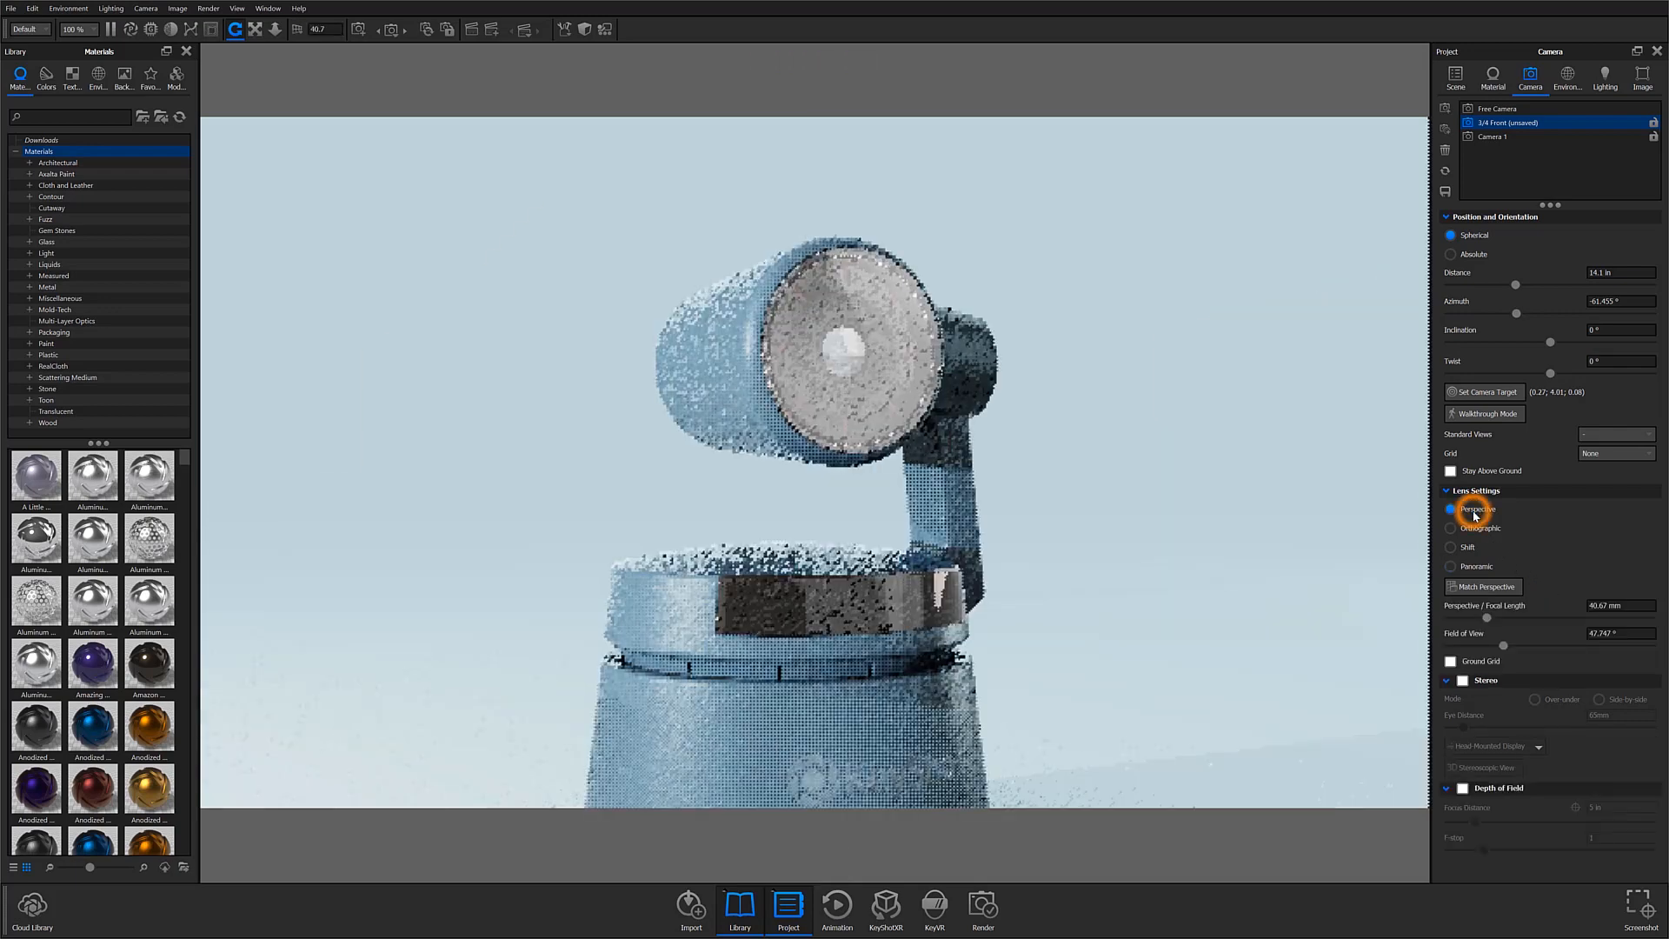
pyautogui.click(1560, 110)
pyautogui.click(1560, 123)
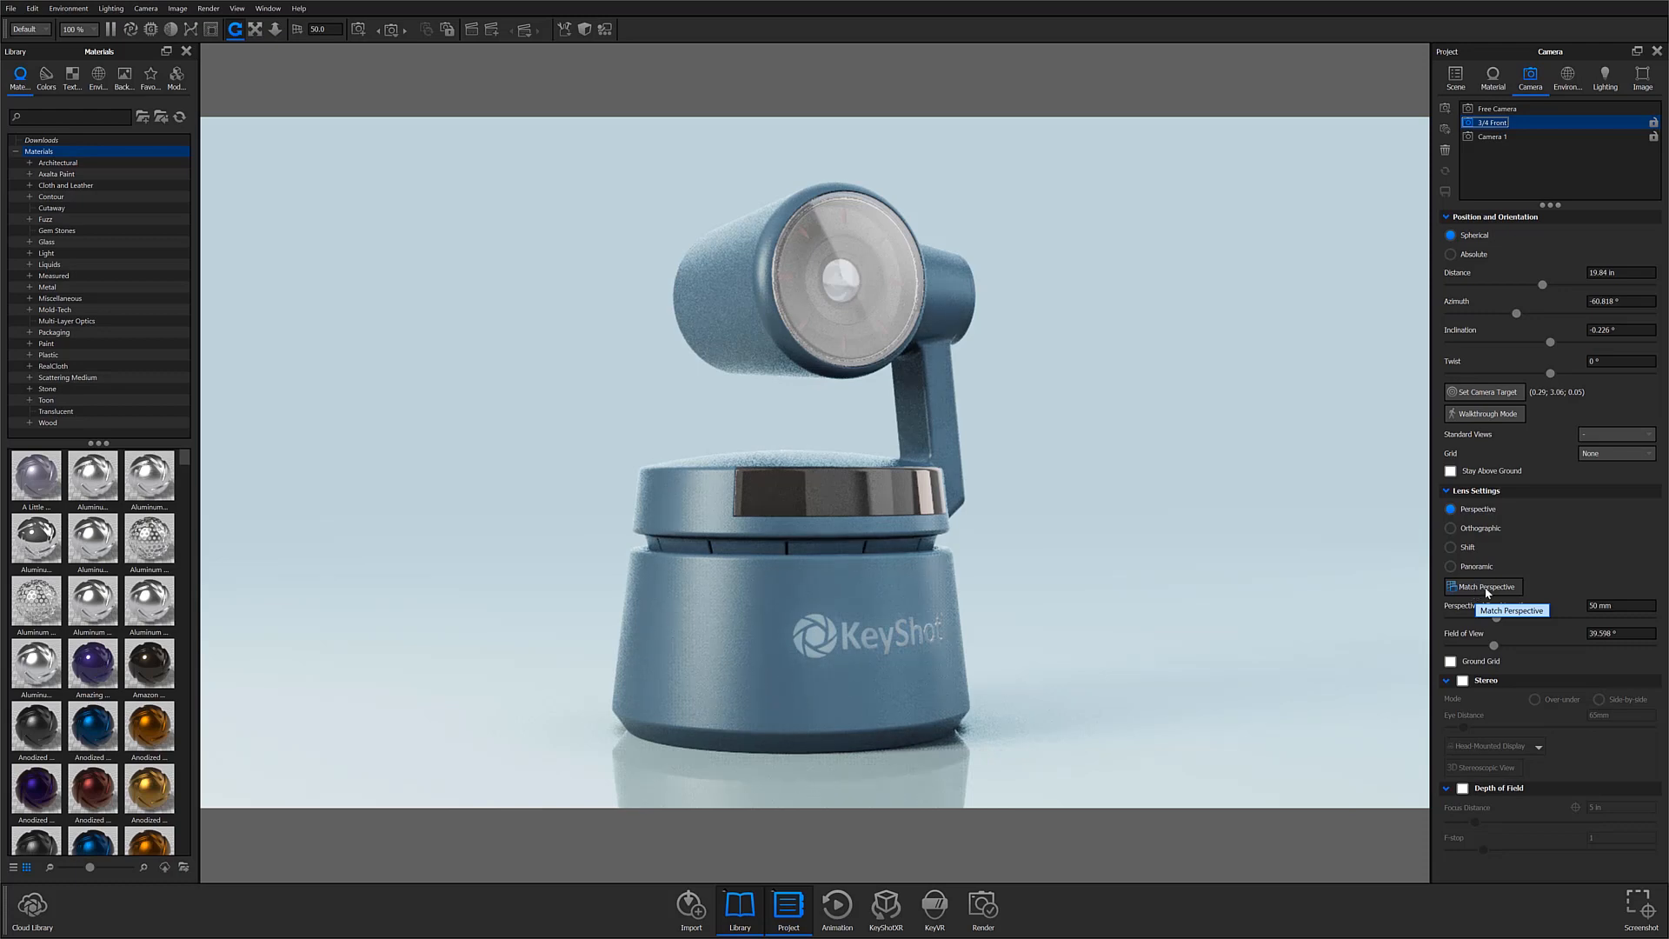
# Step: Try to start Match Perspective for the 3/4 Front camera and dismiss the message
pyautogui.click(1486, 589)
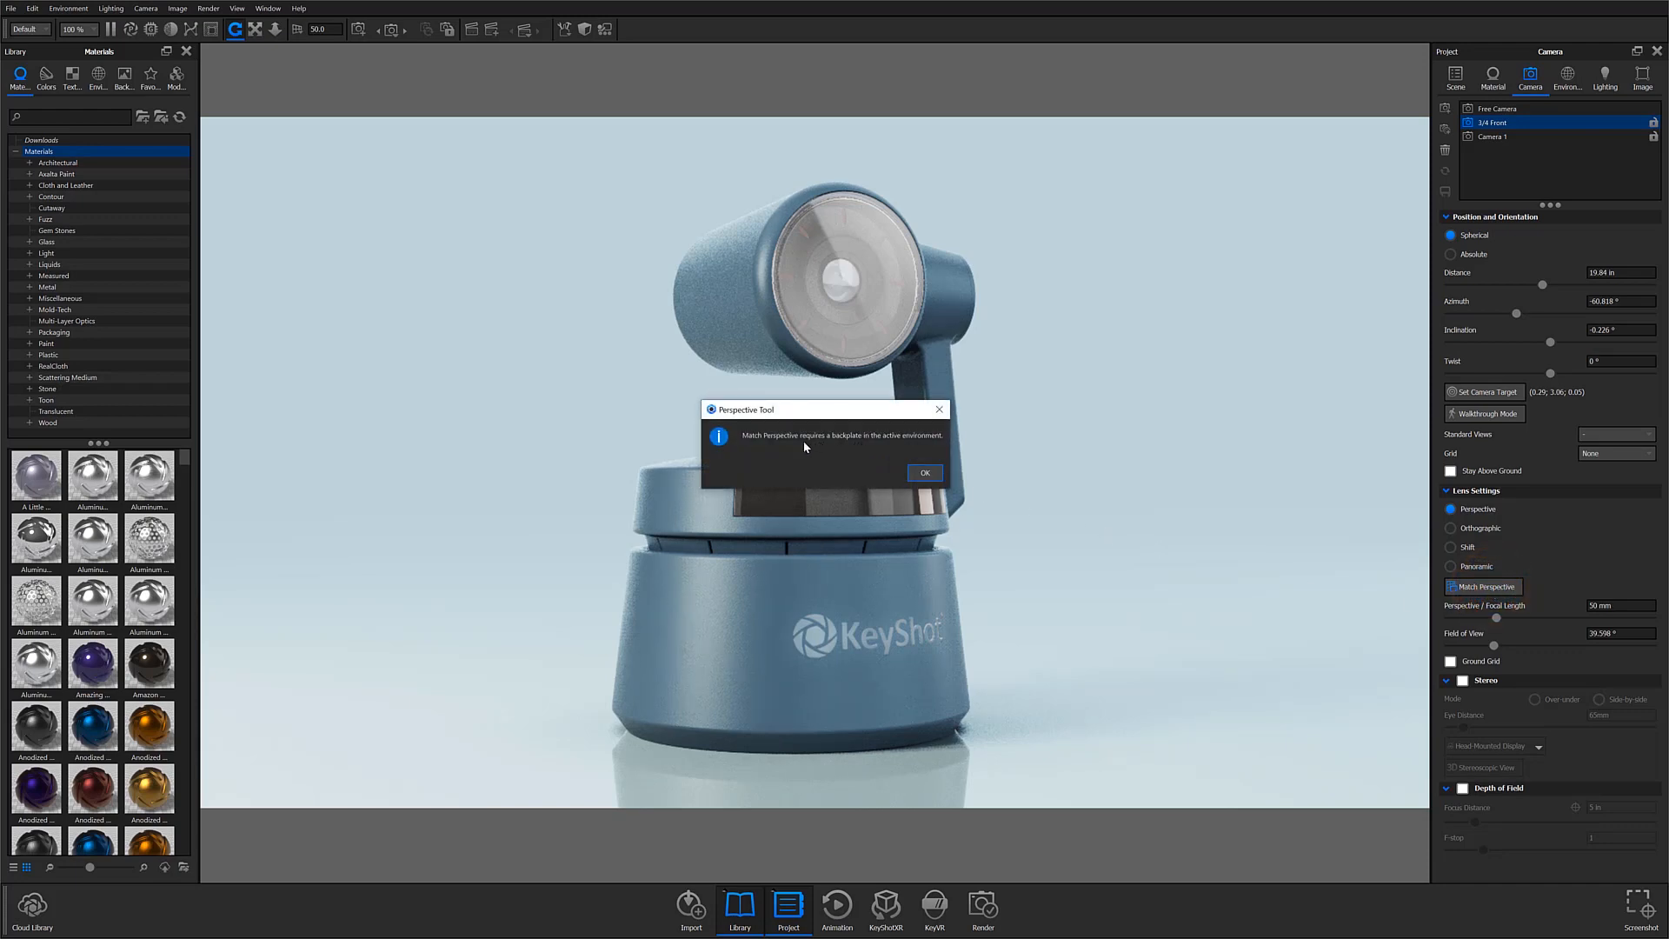
pyautogui.click(925, 472)
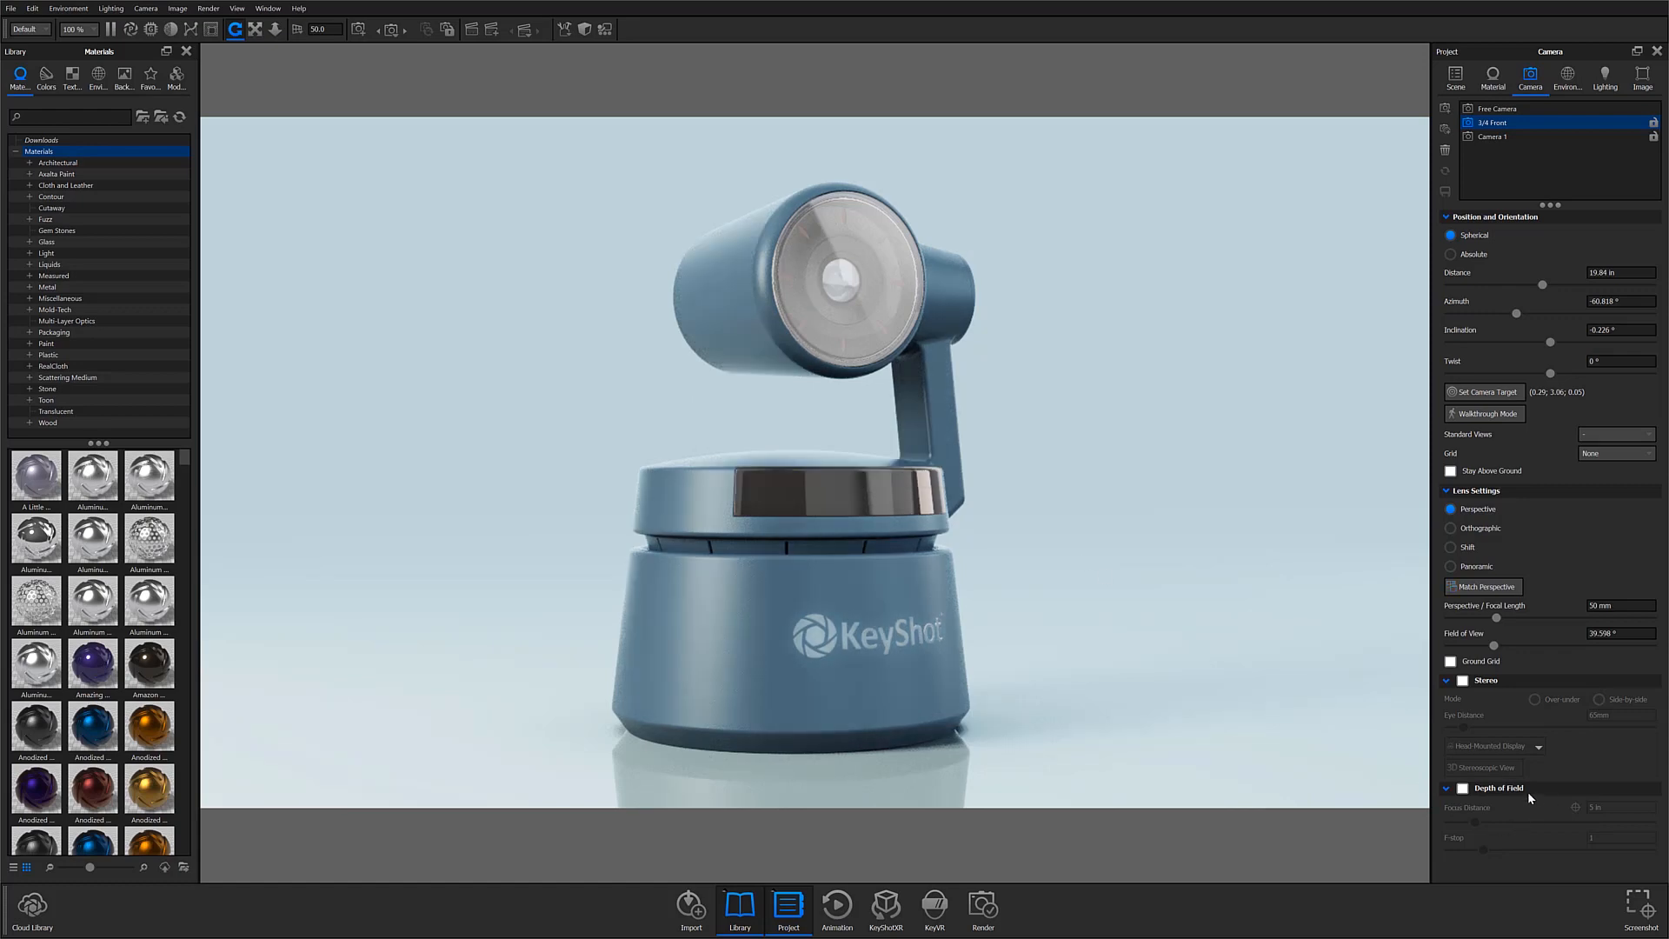
# Step: Enable depth of field for the 3/4 Front camera and set the focal point on the front lens of the camera head
pyautogui.click(1448, 790)
pyautogui.click(1447, 789)
pyautogui.click(1464, 789)
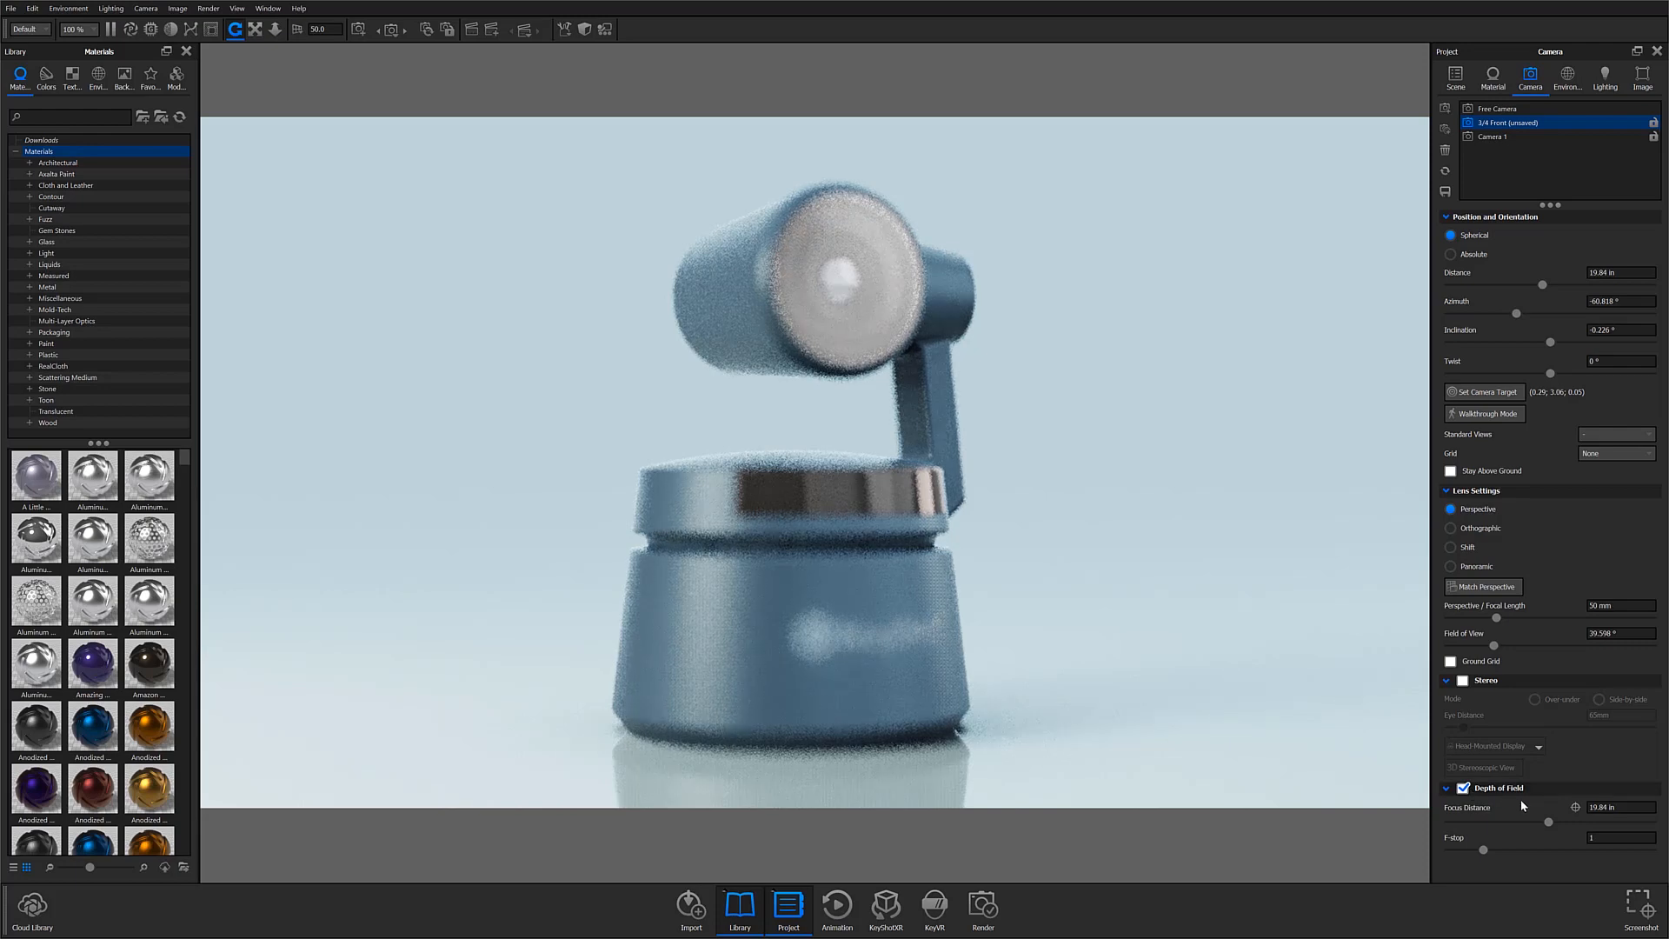
pyautogui.click(1576, 808)
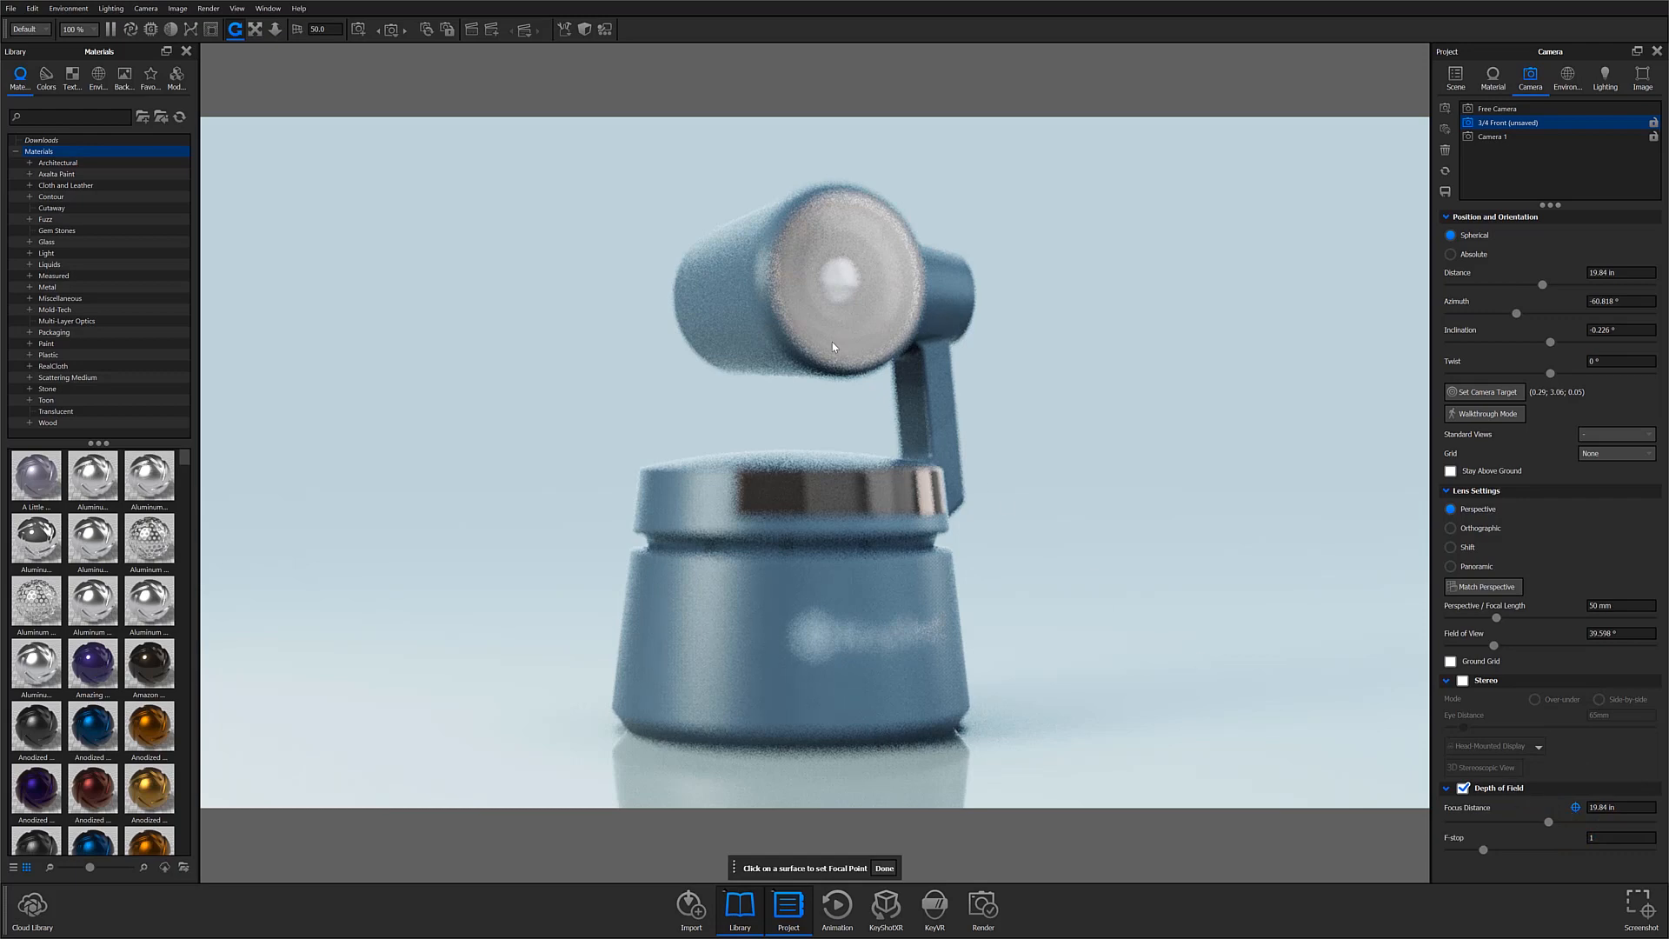
pyautogui.click(795, 270)
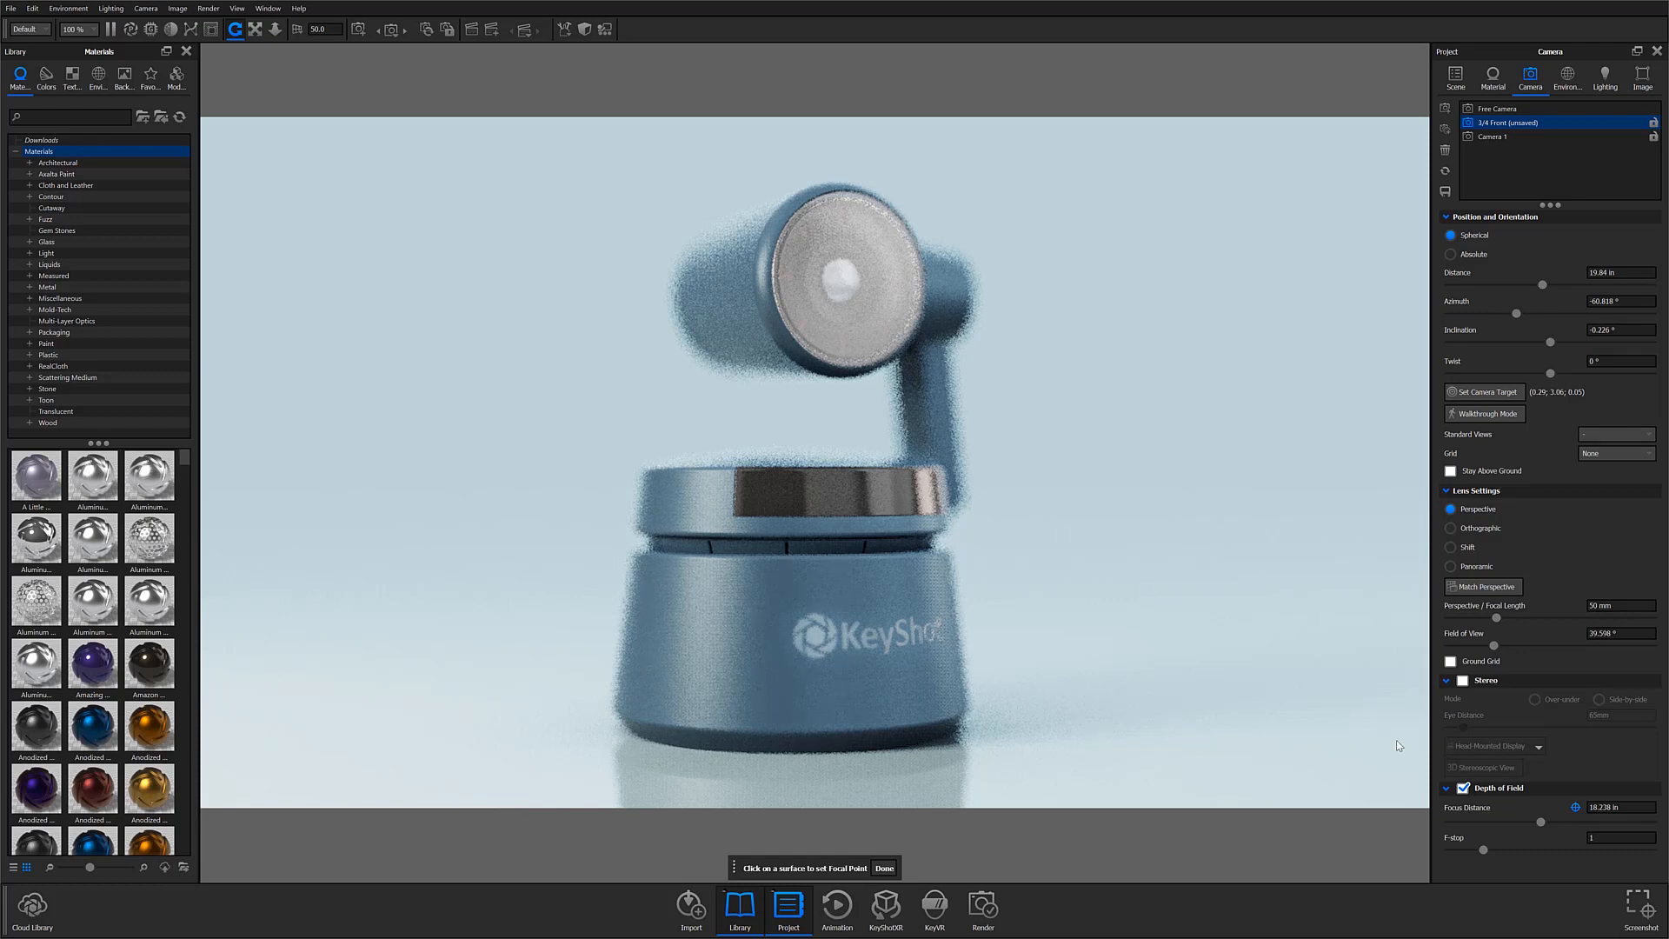
# Step: Set the depth-of-field f-stop to 5, finish picking the focal point and orbit the view slightly
pyautogui.click(1583, 838)
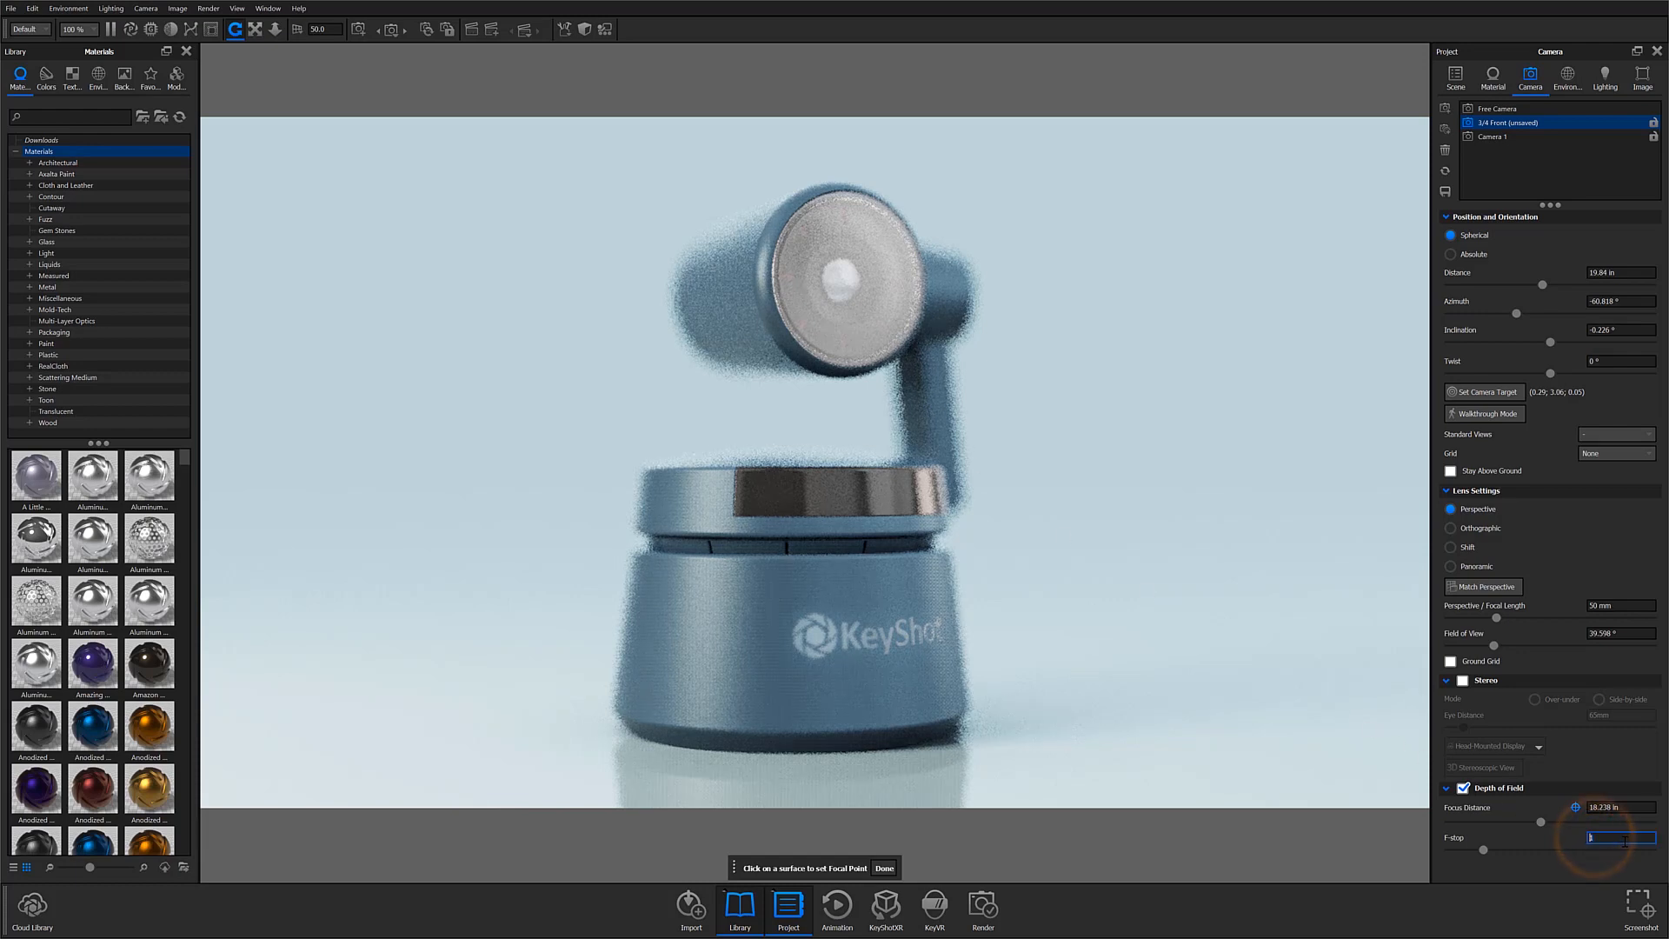
pyautogui.write('5')
pyautogui.press('Return')
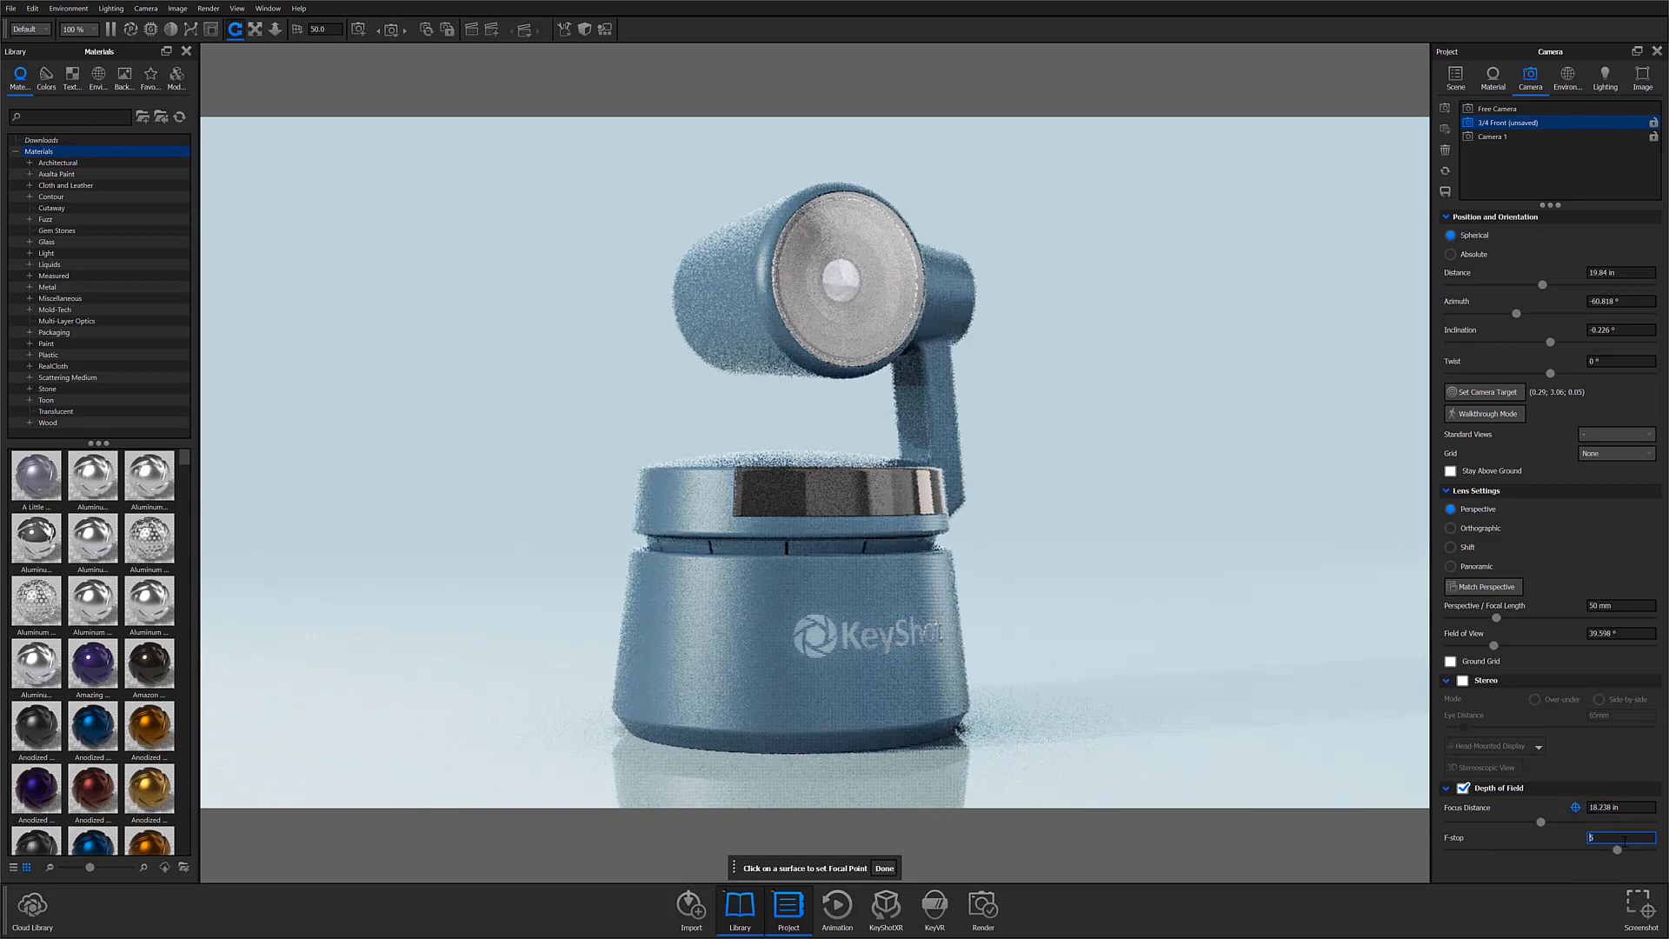
pyautogui.click(884, 867)
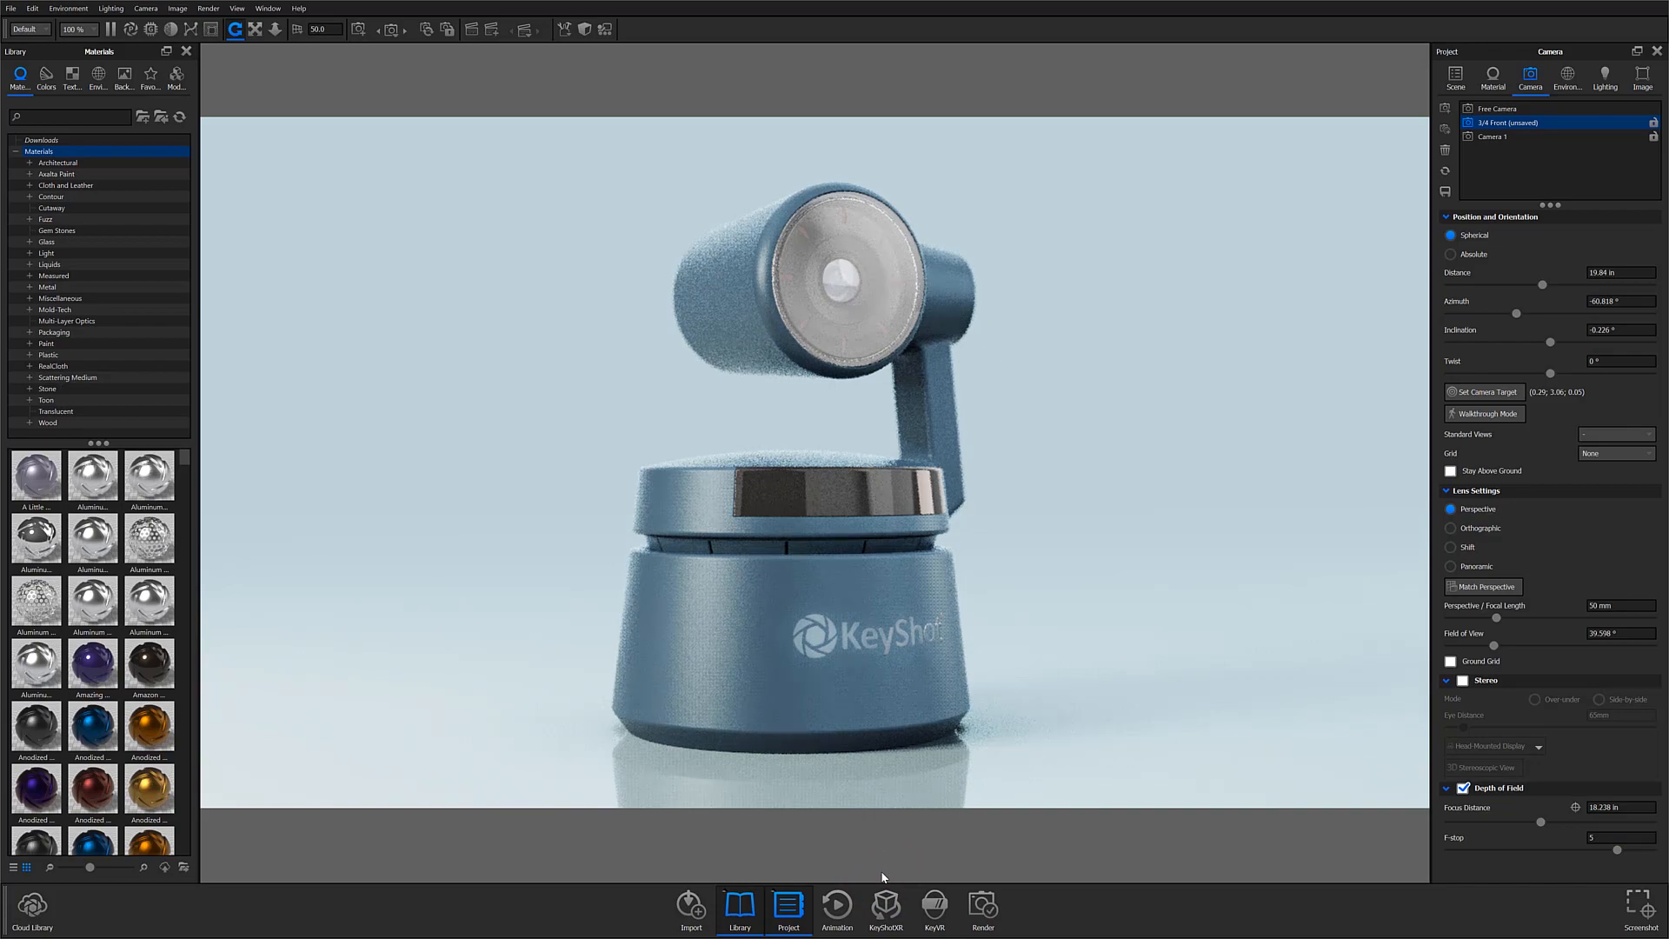
pyautogui.moveTo(840, 648)
pyautogui.mouseDown()
pyautogui.moveTo(820, 603)
pyautogui.moveTo(886, 577)
pyautogui.moveTo(847, 654)
pyautogui.mouseUp()
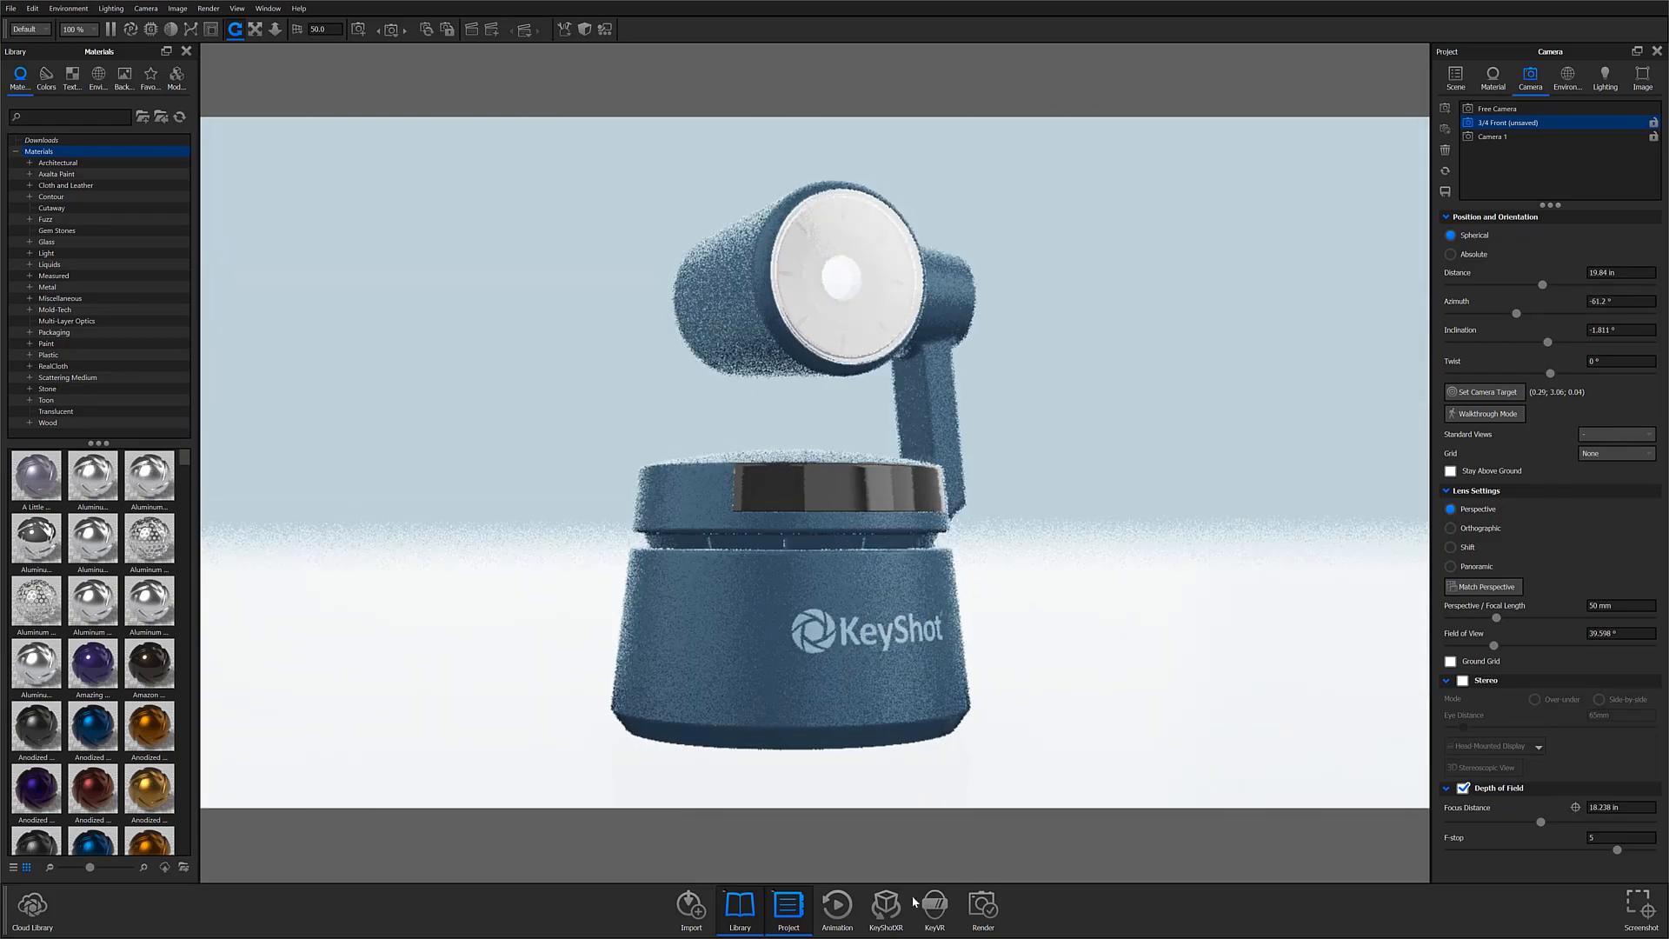
pyautogui.click(939, 691)
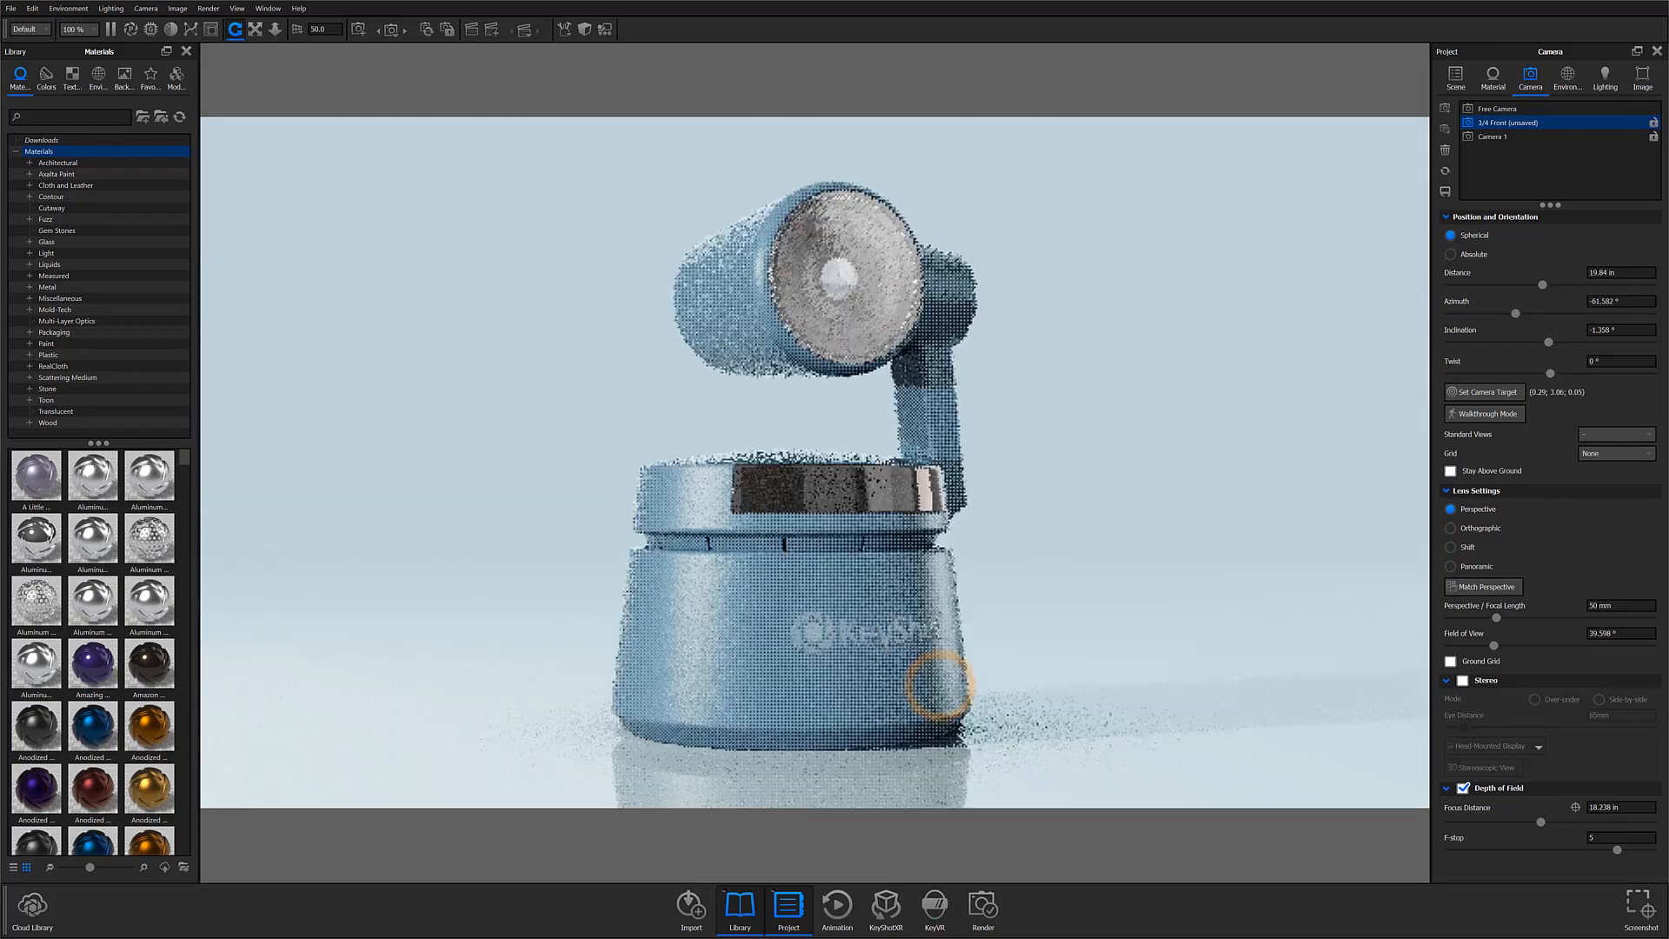